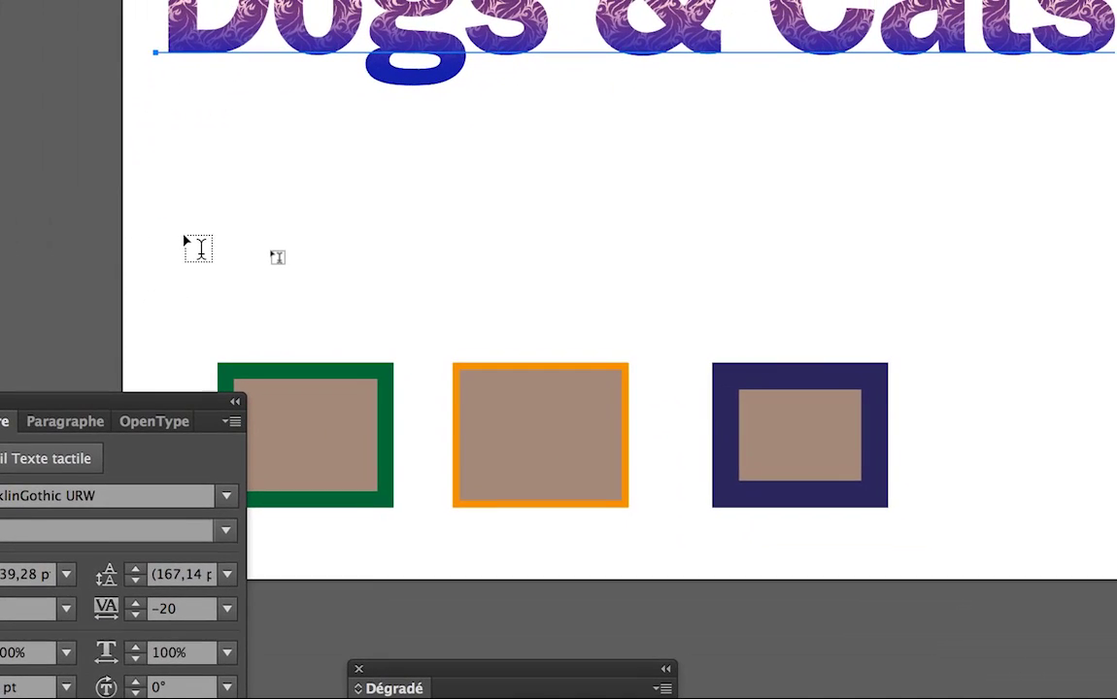
Add the text line "mums & kids" below the "Dogs & Cats" heading and align its start with the heading.
click(184, 238)
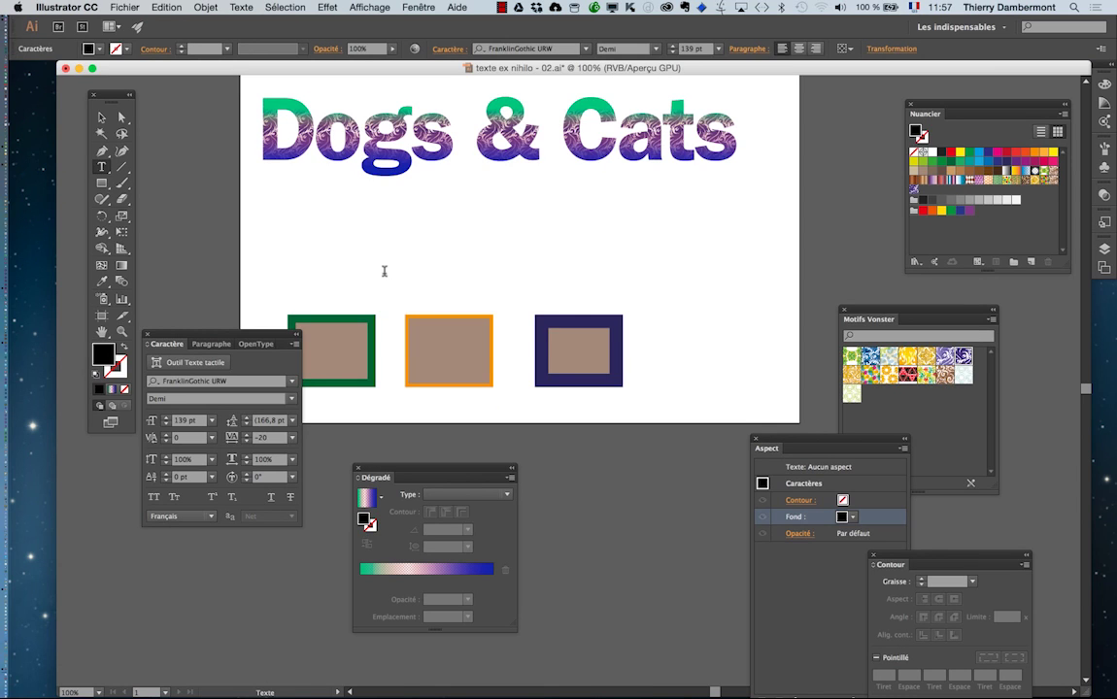
text(mums)
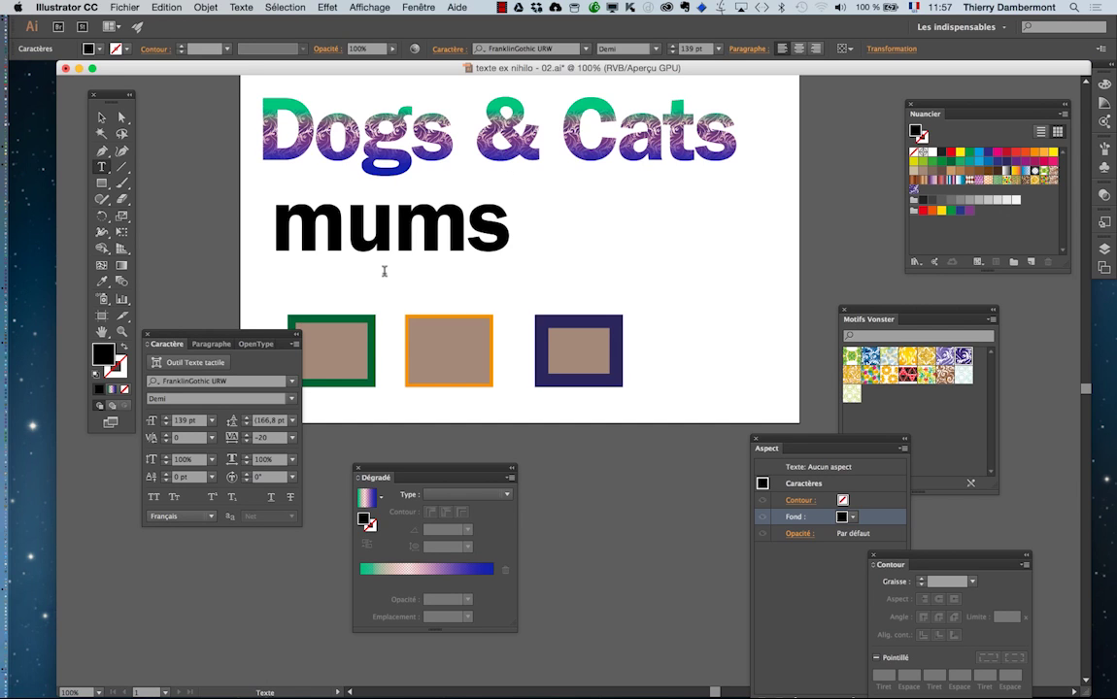
text( & kids)
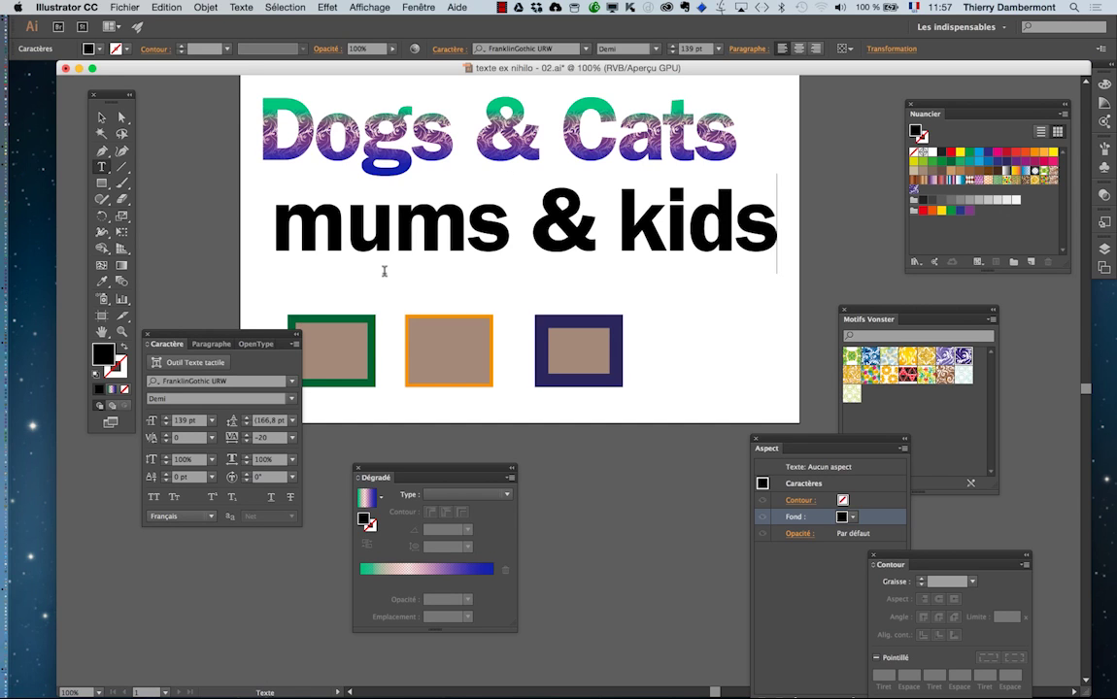
click(101, 118)
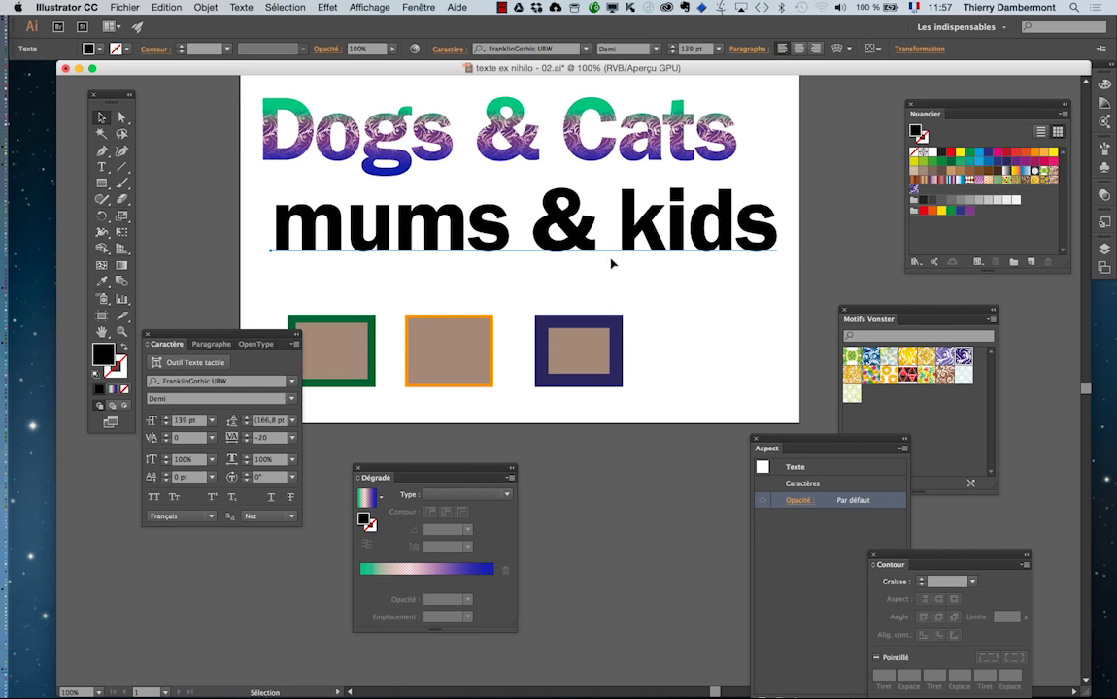
drag(611, 254, 589, 263)
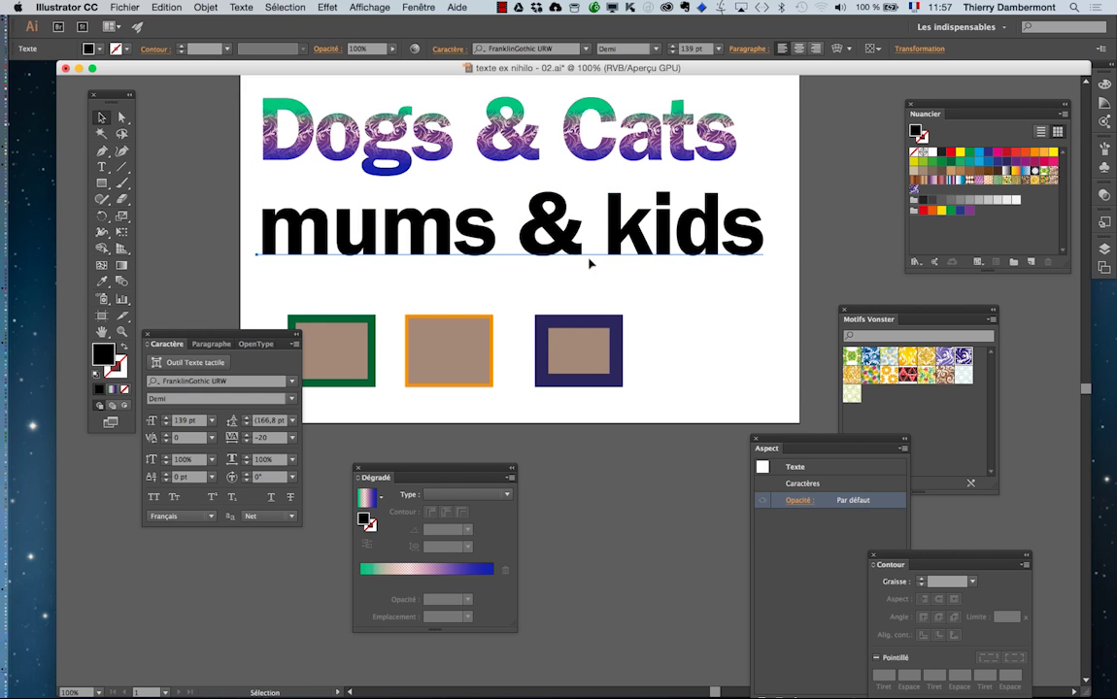
Correct the word "mums" to "moms" in the black text line and reselect the whole text object.
click(103, 168)
drag(323, 233, 363, 233)
text(o)
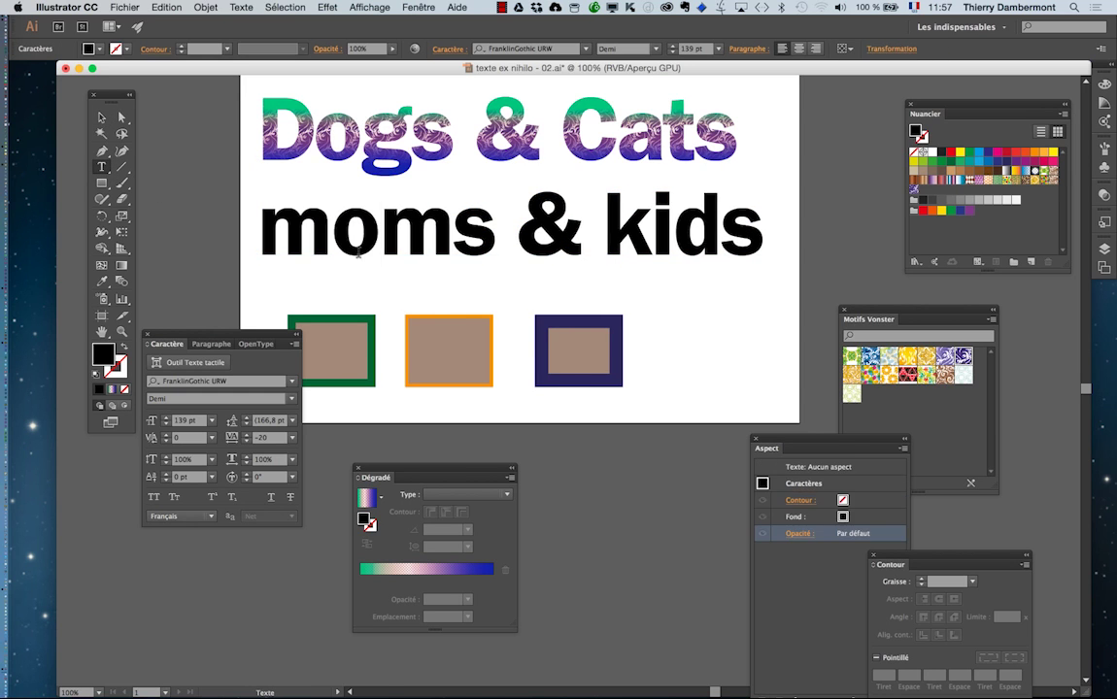
click(101, 117)
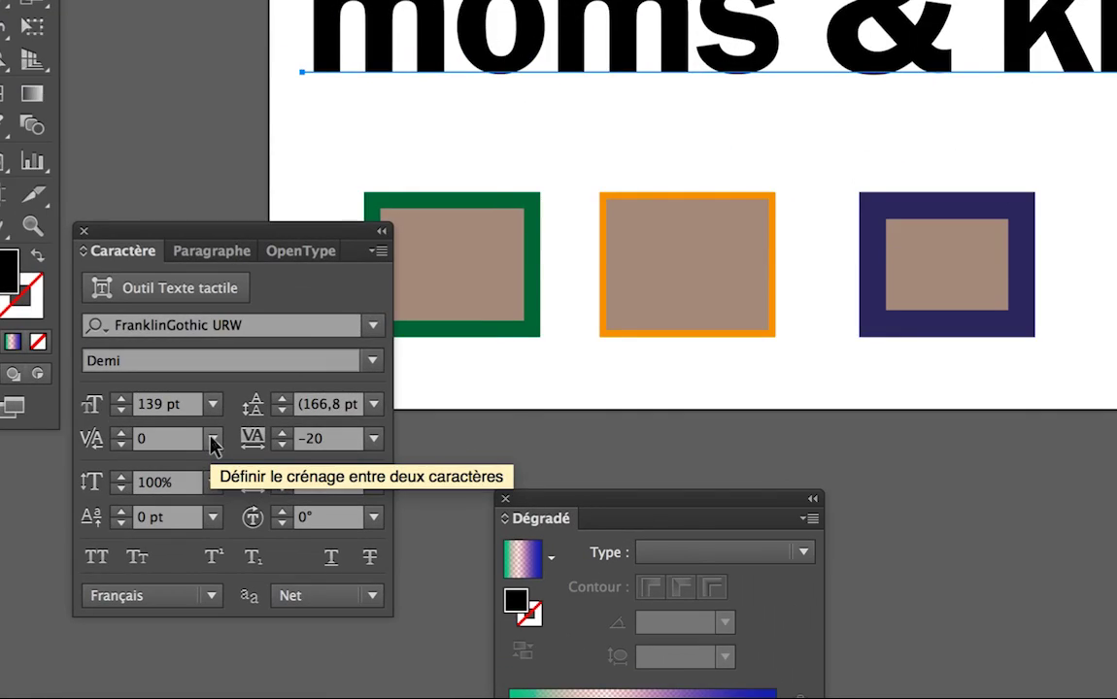
Set the kerning of the "moms & kids" text to Optique and move the character settings clear of the artwork.
click(213, 440)
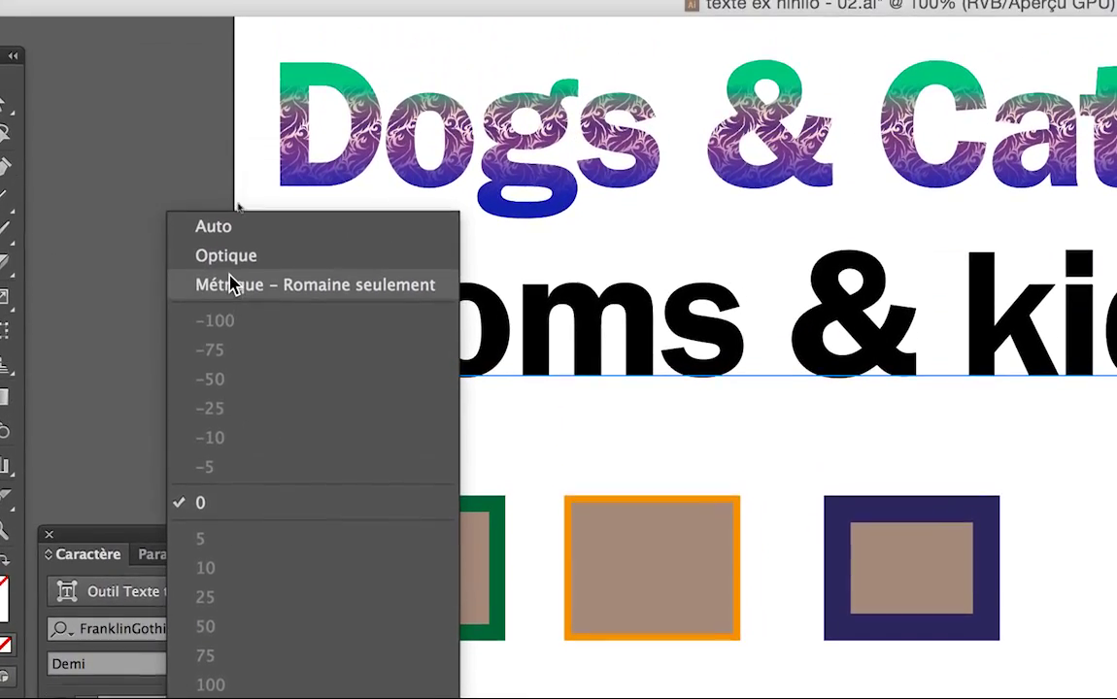
click(228, 284)
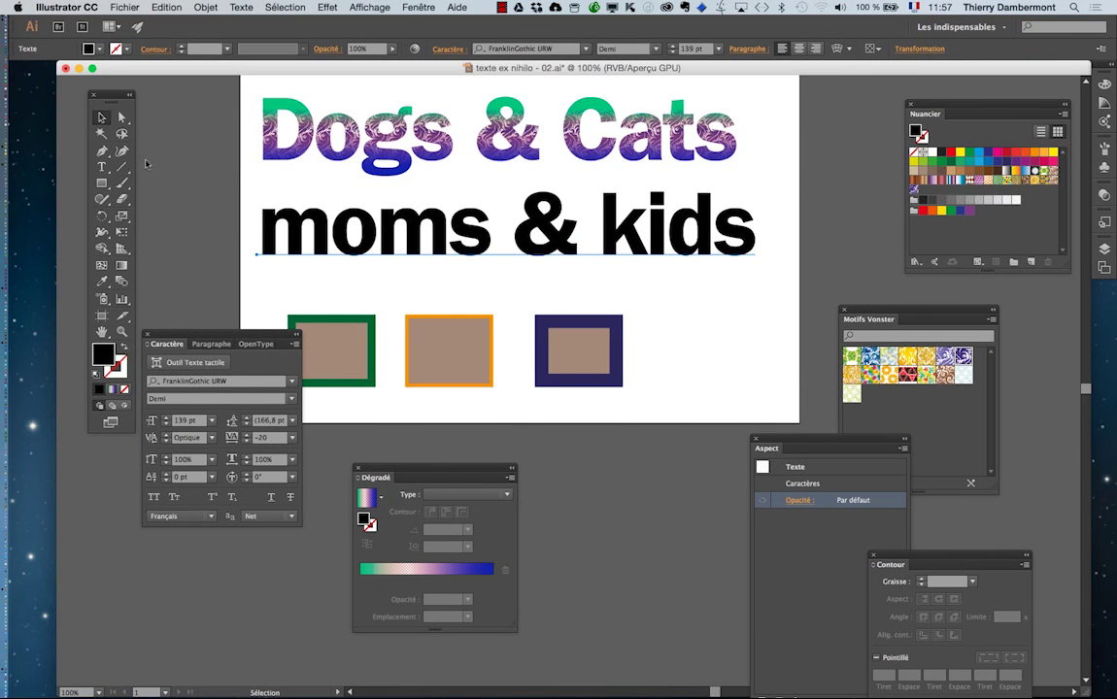
drag(194, 336, 193, 474)
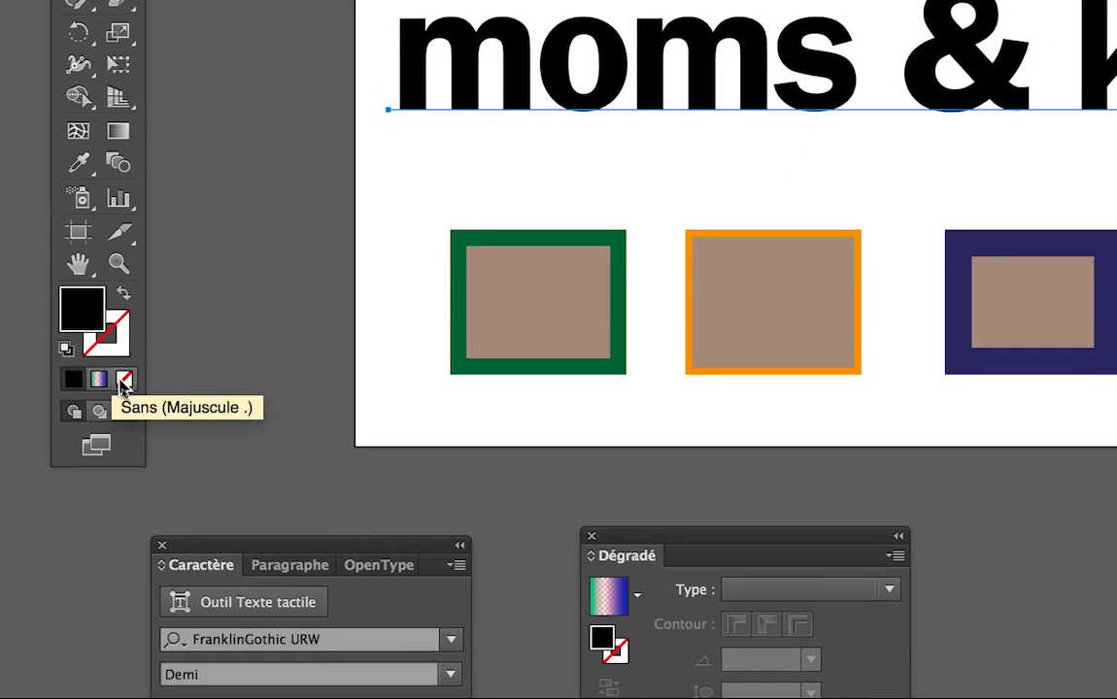
Remove the characters' own fill from "moms & kids" and add a new fill at text-object level.
click(121, 381)
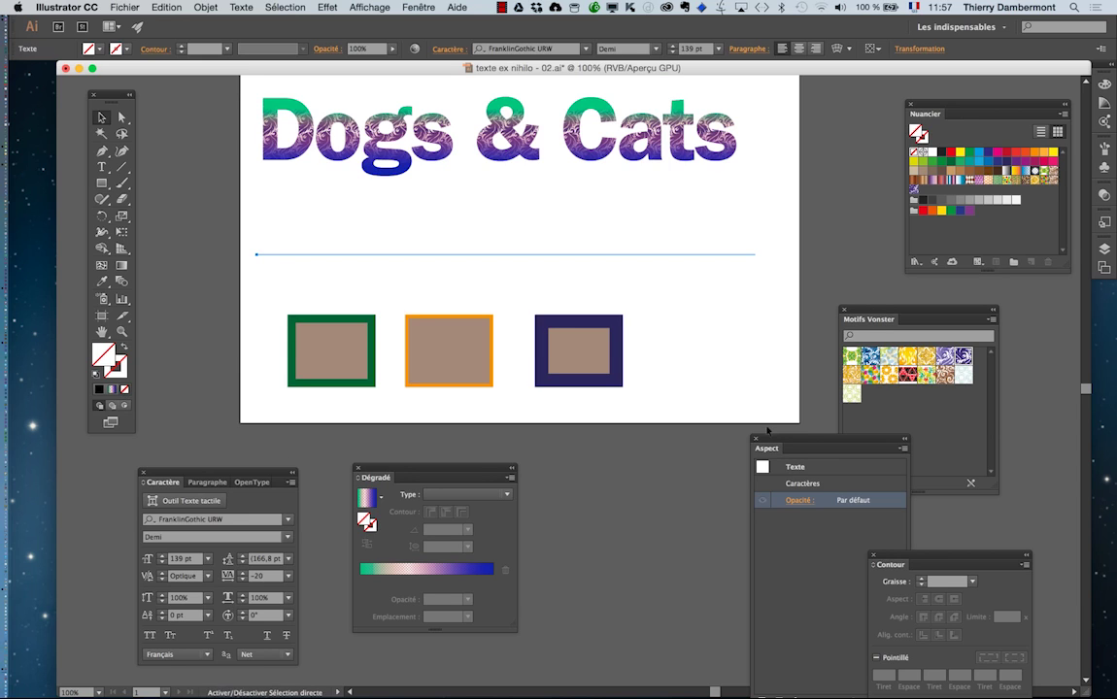
drag(801, 440, 714, 215)
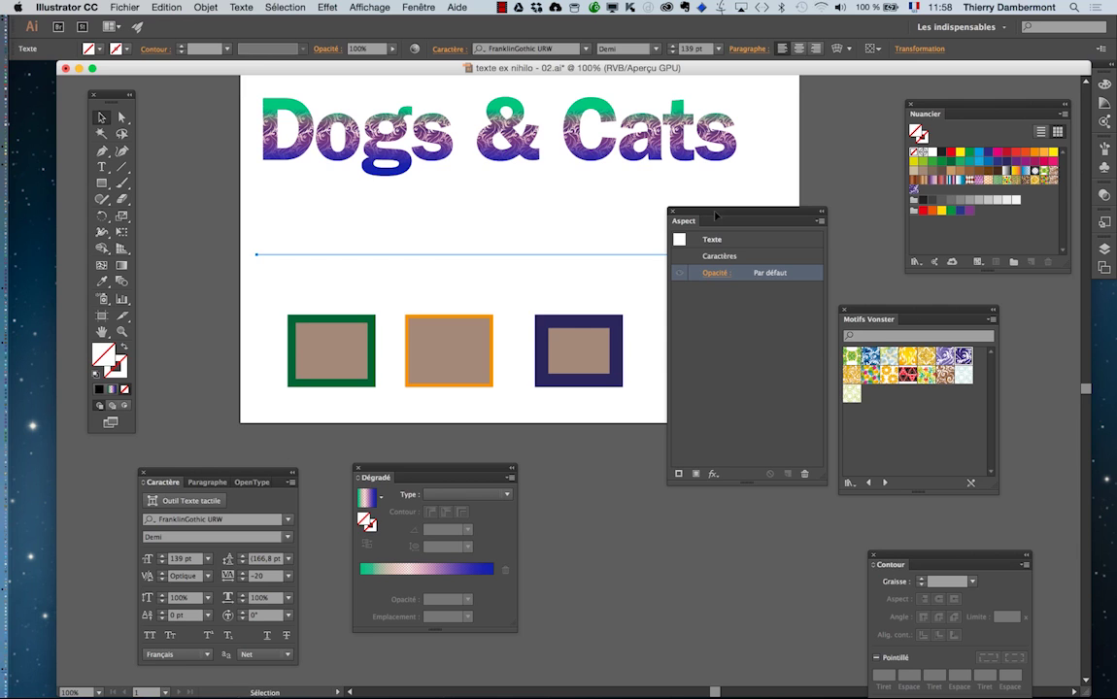
drag(793, 211, 778, 214)
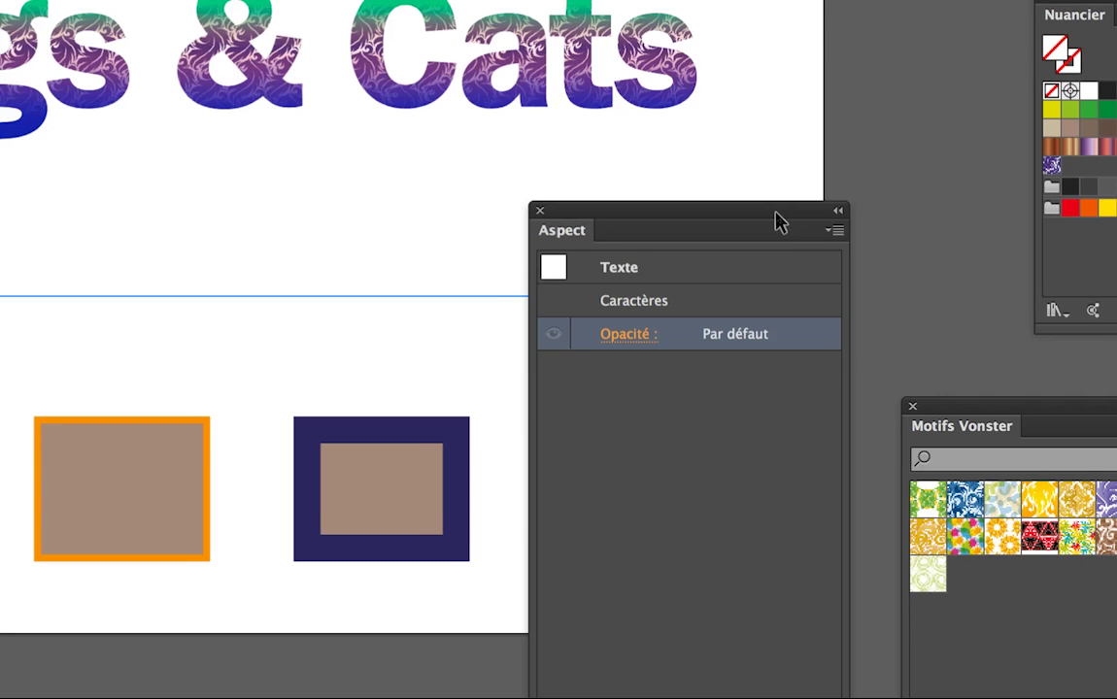
click(796, 218)
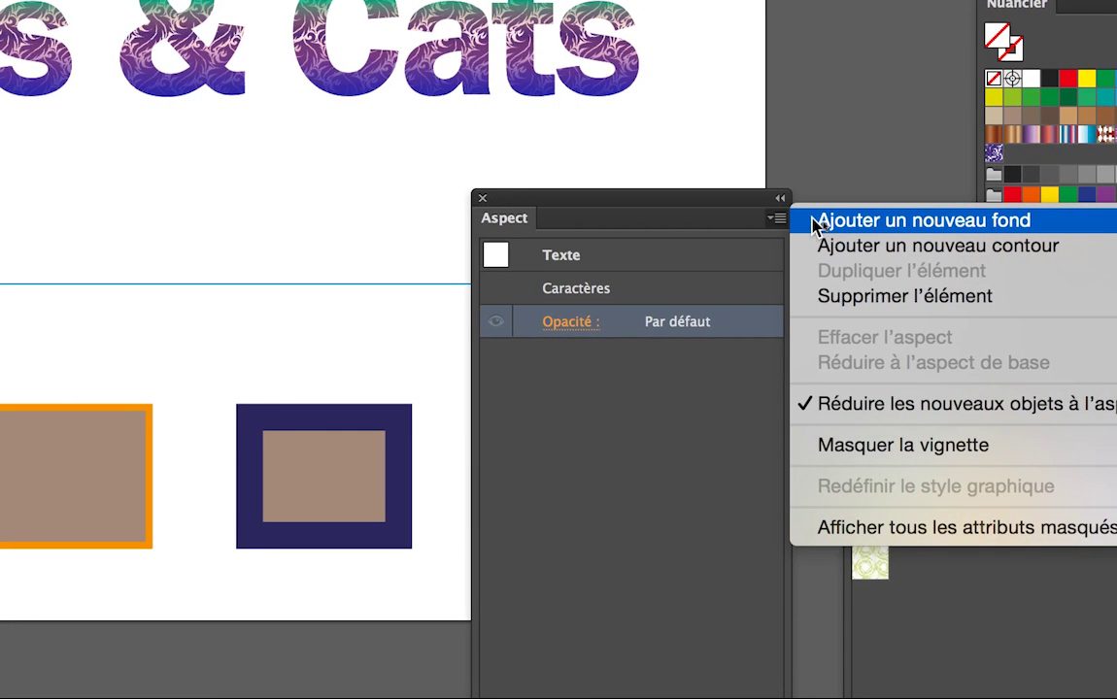
click(816, 223)
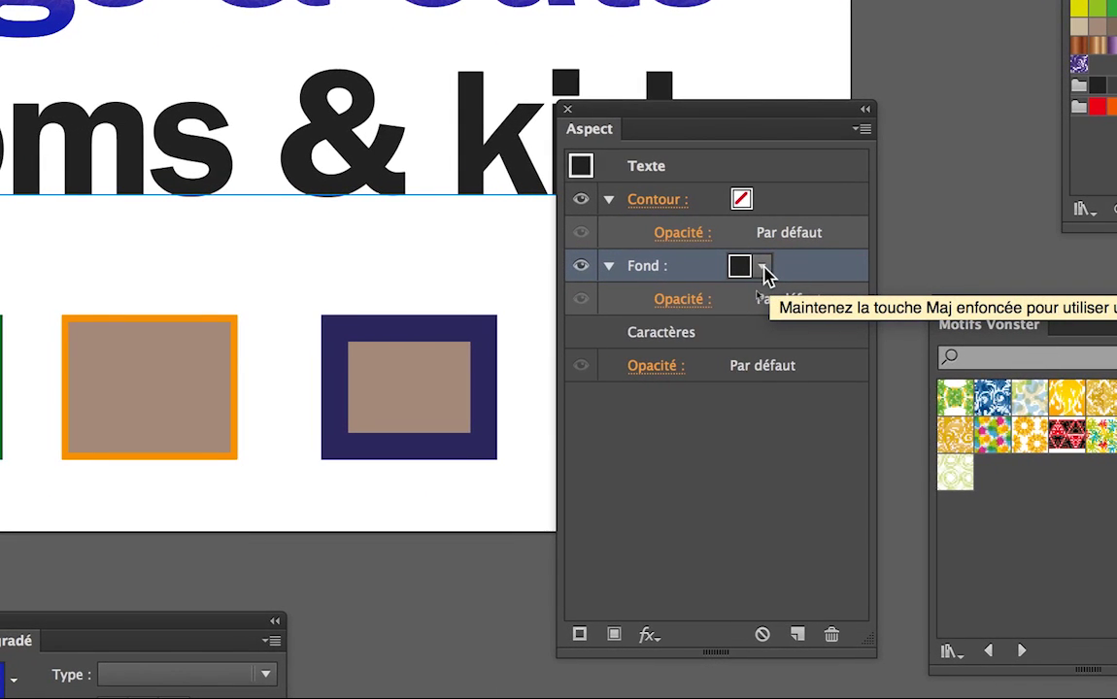
Apply the white-to-black linear gradient swatch to the new fill of the "moms & kids" text.
click(763, 268)
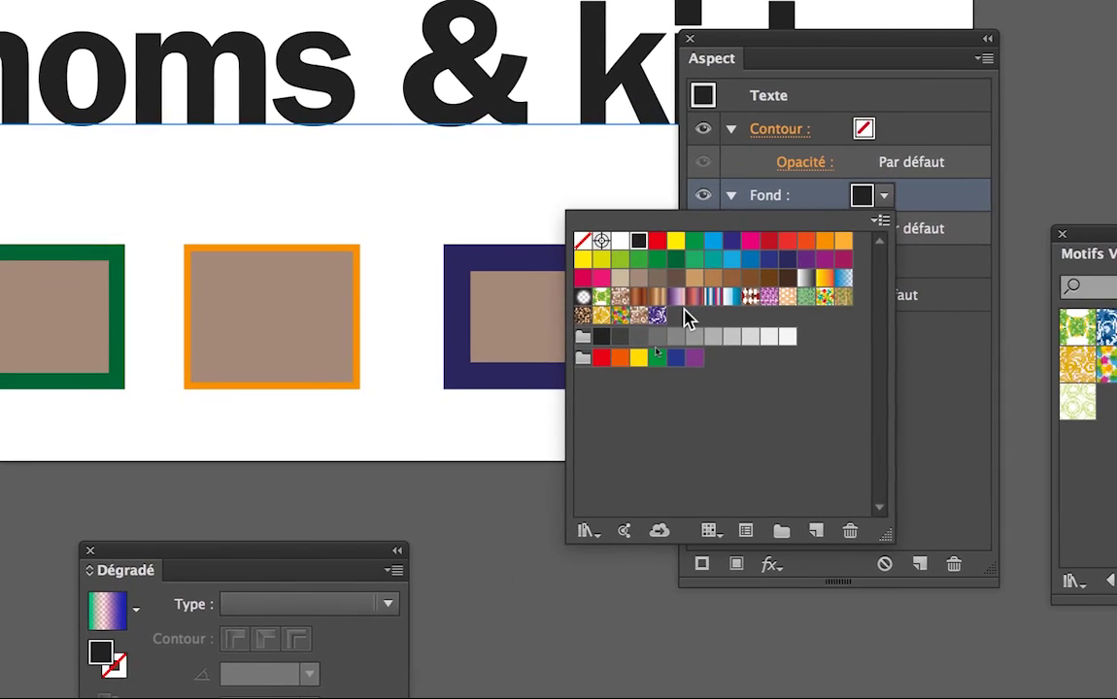
click(680, 303)
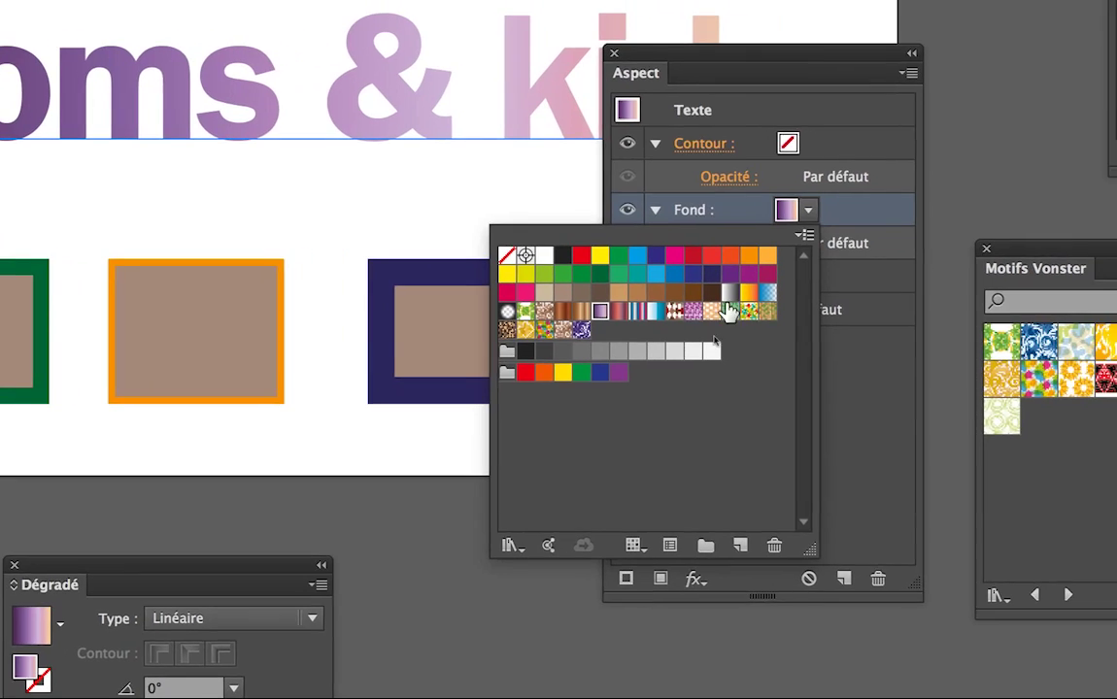
click(729, 294)
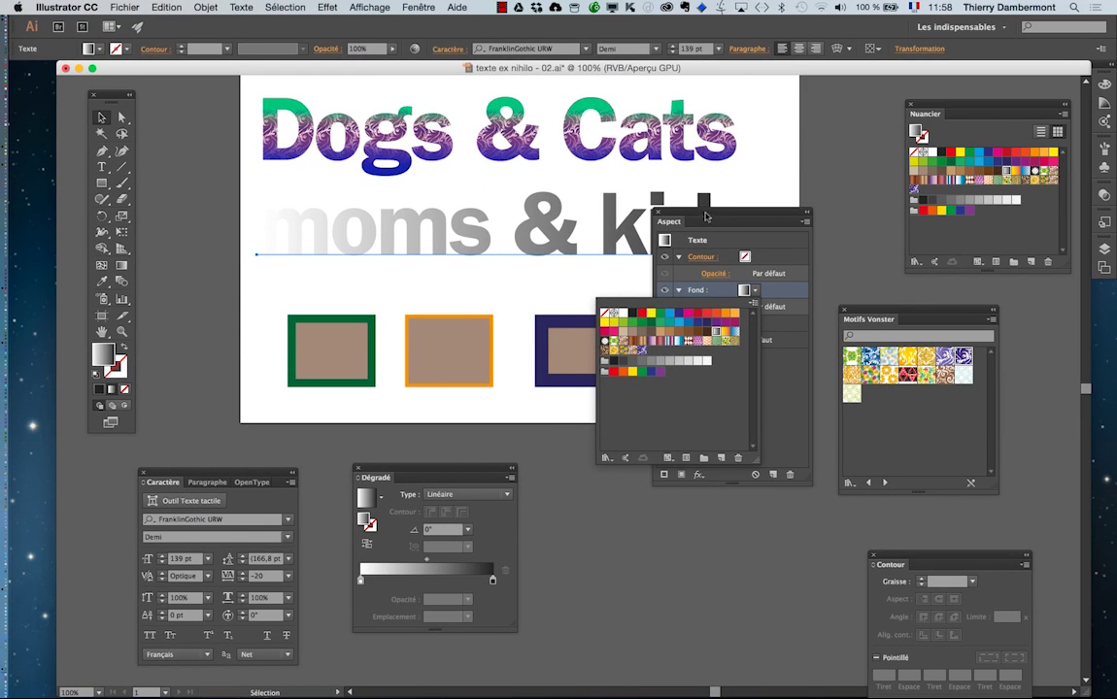
click(706, 216)
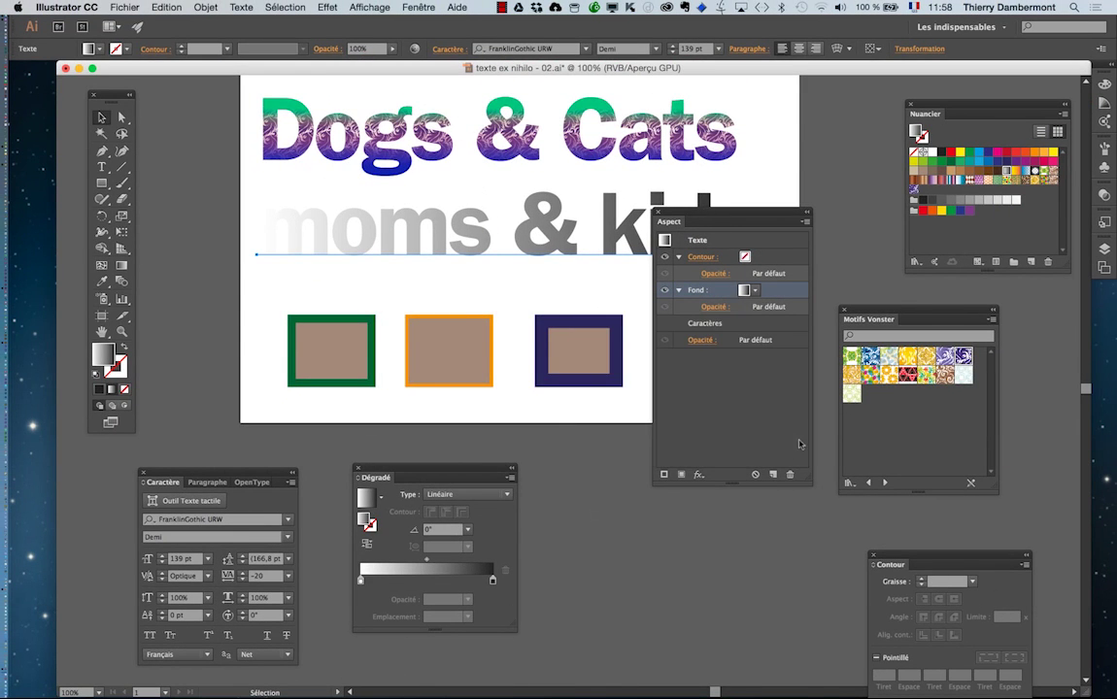
Recolour the gradient's white stop to cyan by setting its red value to 37, keeping the floating panels off the text.
drag(684, 217, 709, 474)
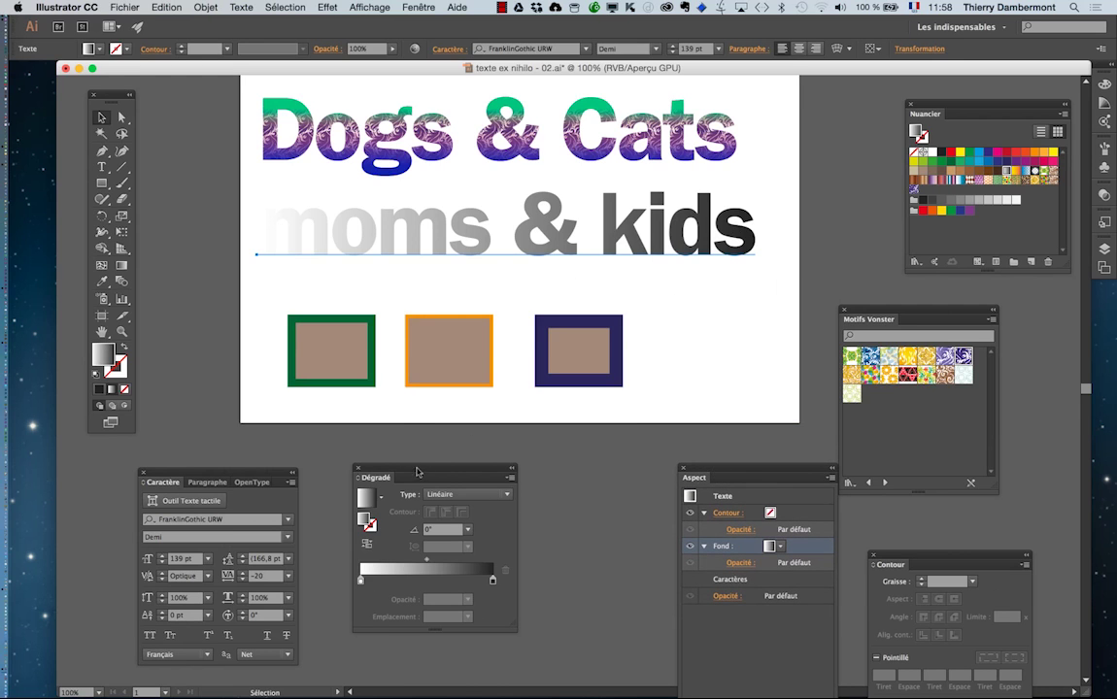
drag(416, 474, 703, 280)
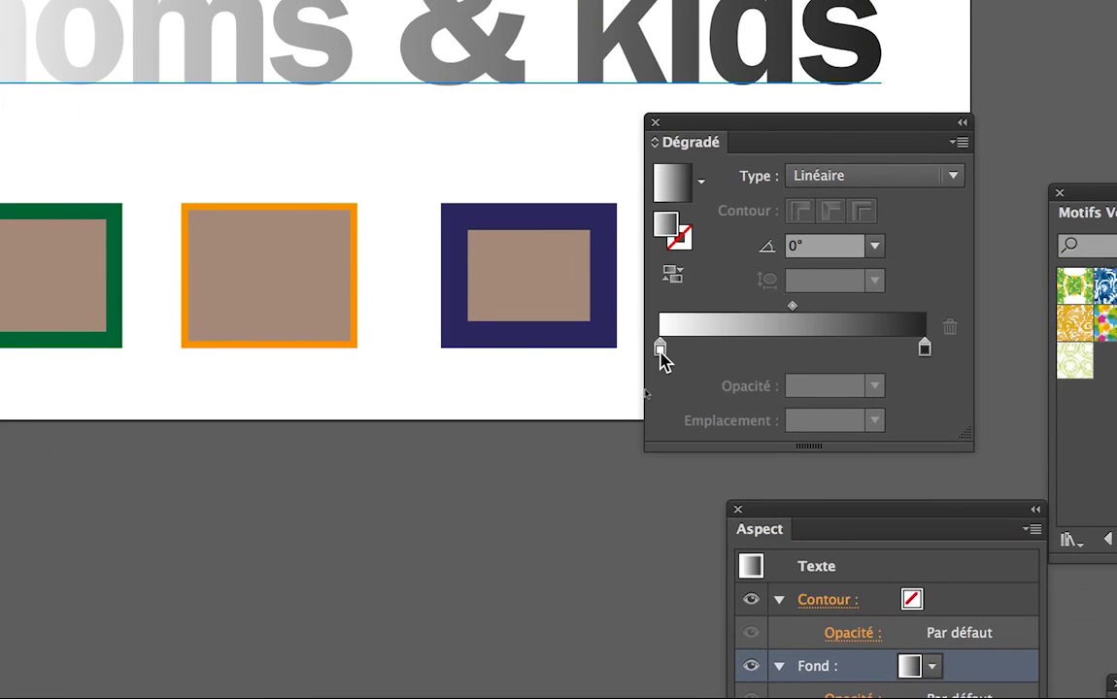
double_click(661, 350)
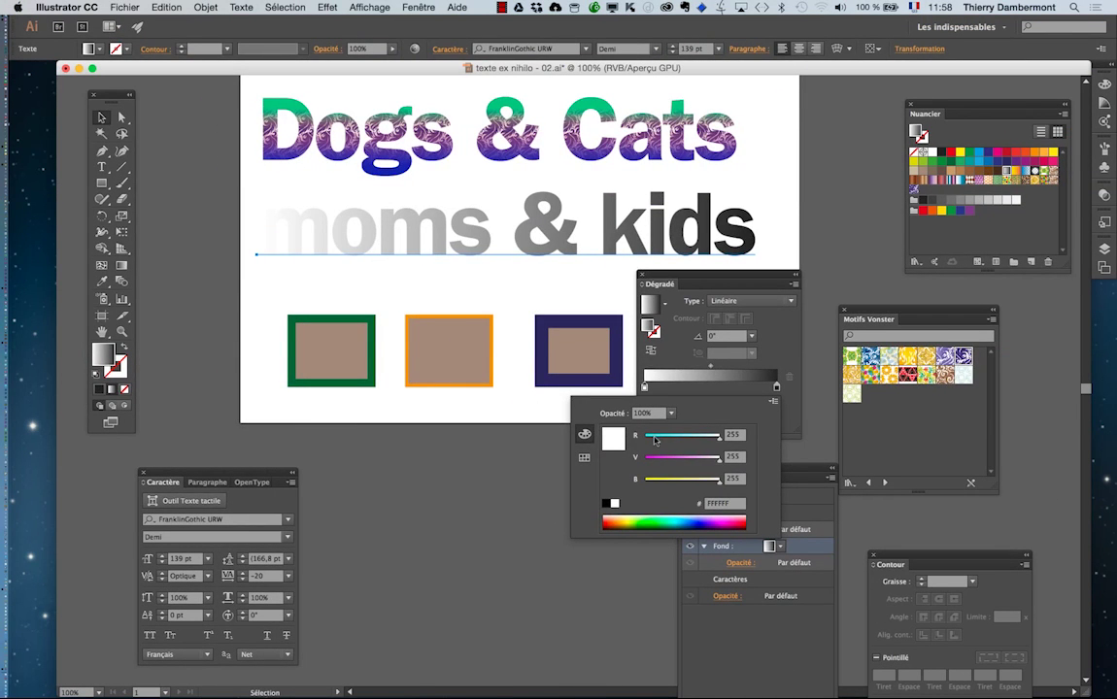
click(656, 440)
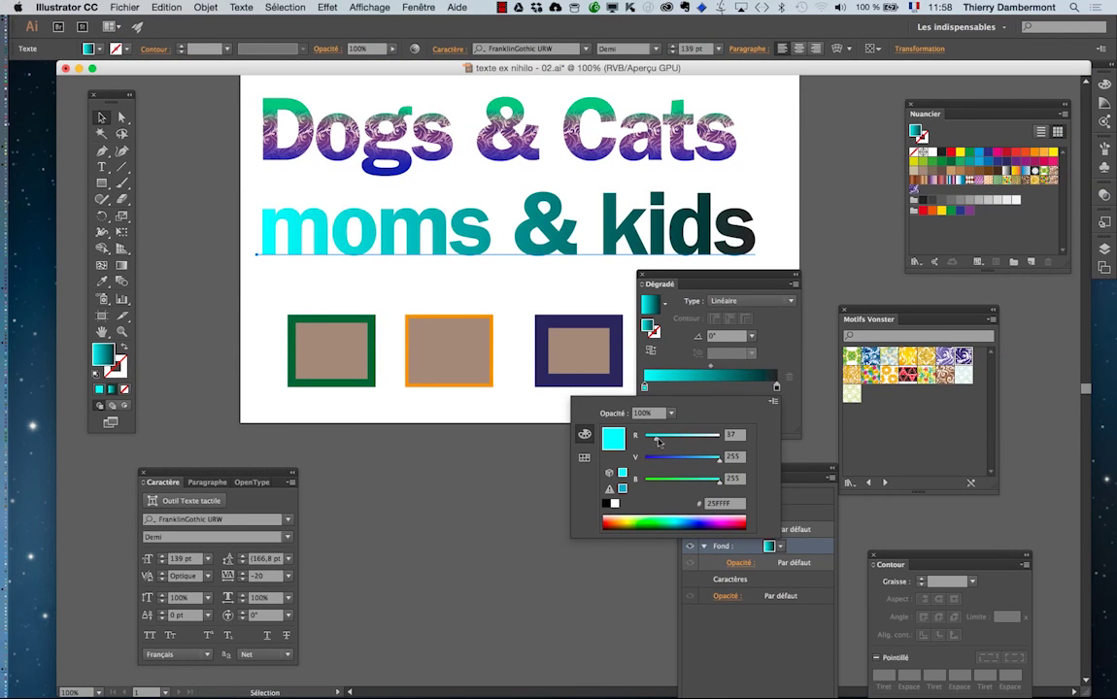
click(696, 280)
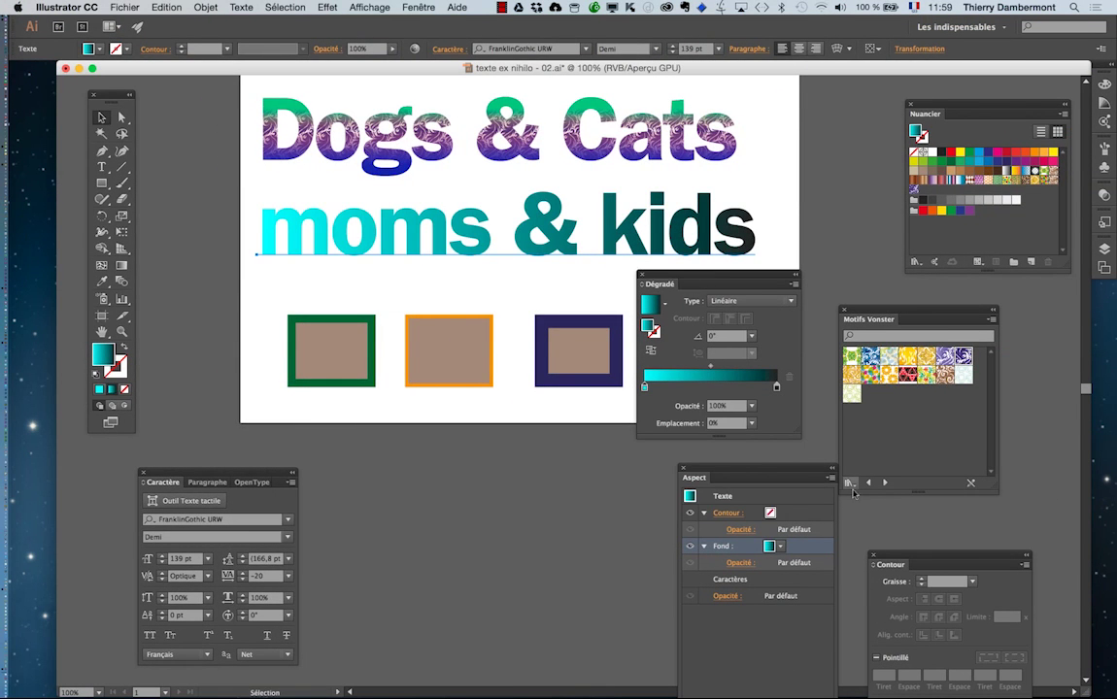
drag(670, 279, 446, 462)
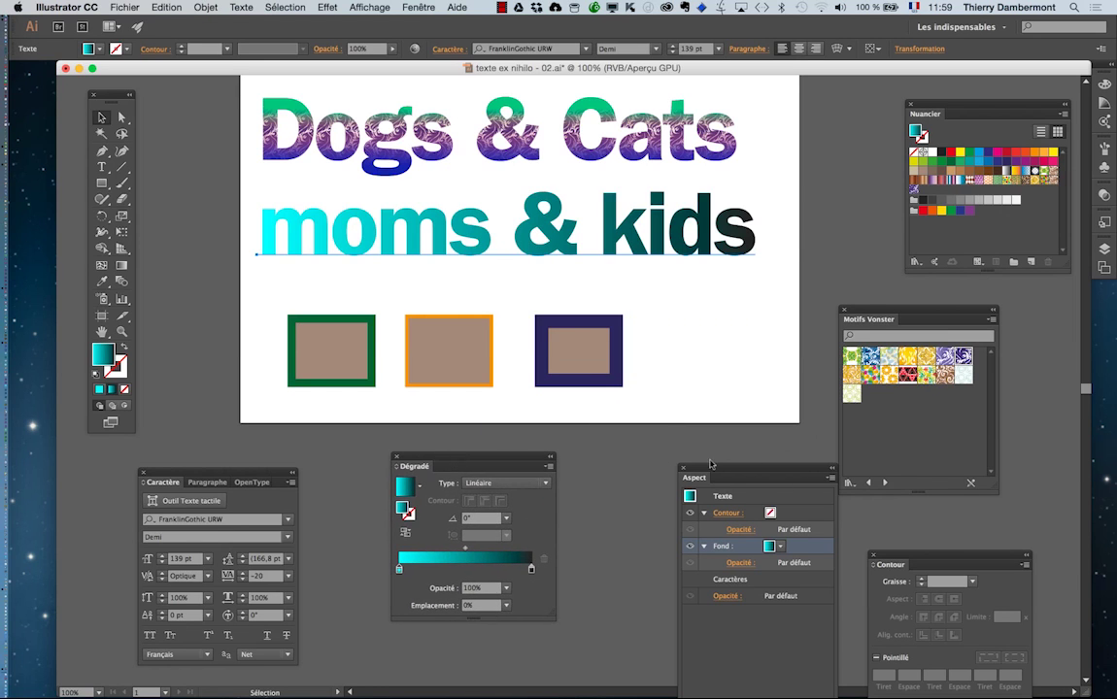
drag(709, 477, 691, 320)
Save the document under the new name "texte ex nihilo - 03.ai" with the default Illustrator options.
click(124, 7)
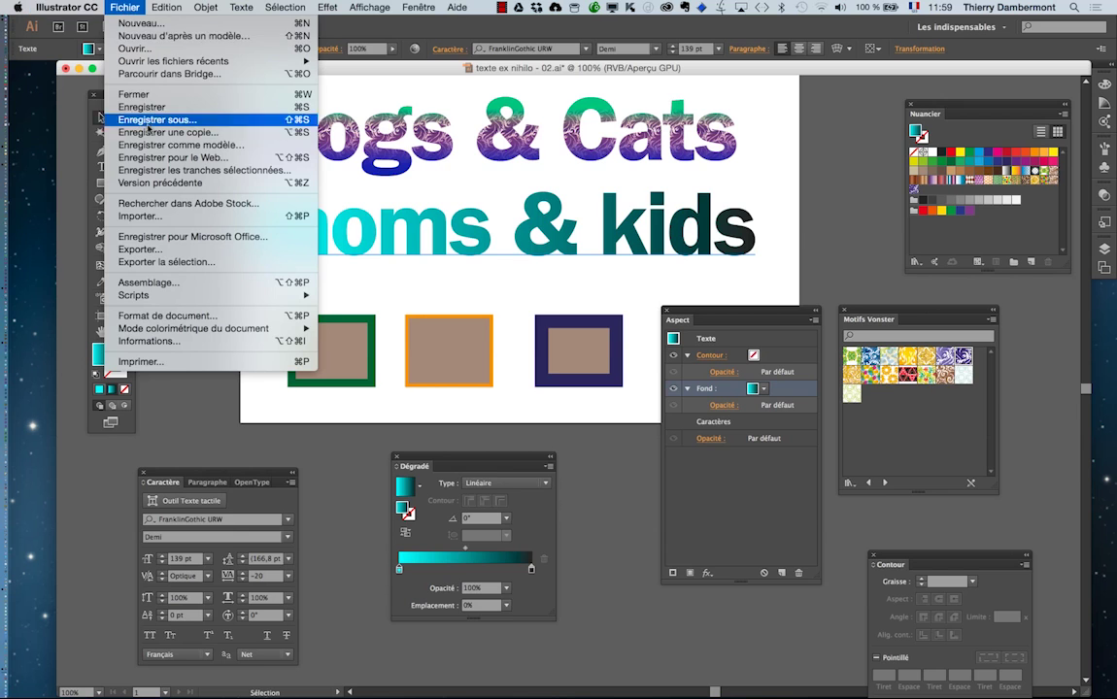
click(507, 170)
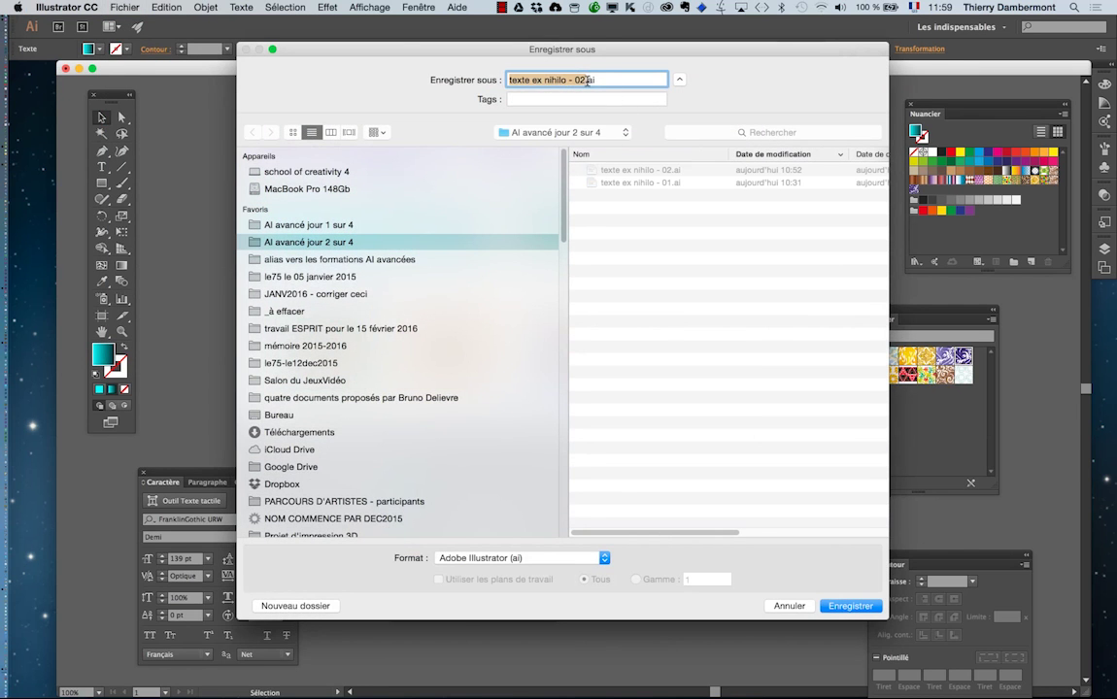
click(588, 86)
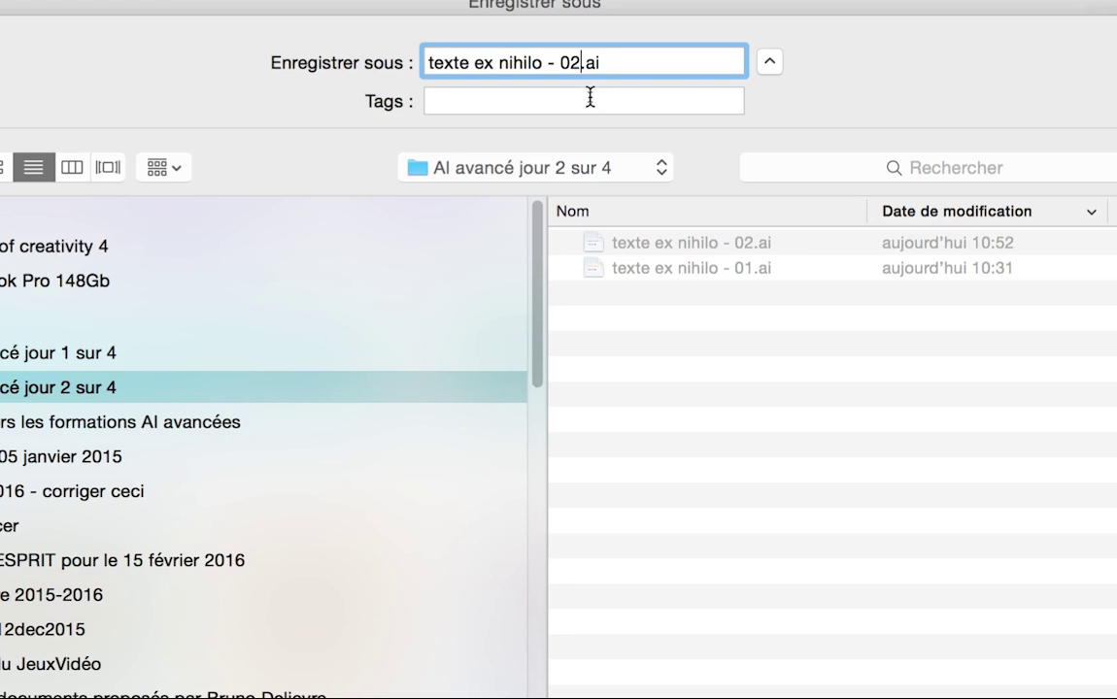
key(BackSpace)
text(3)
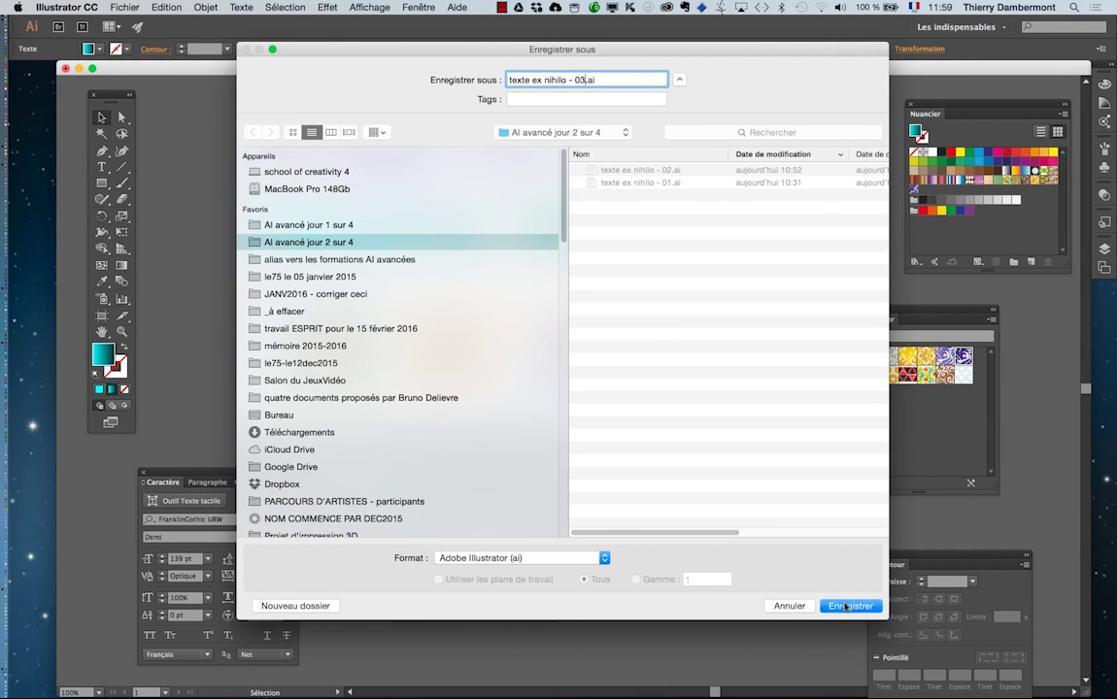
click(845, 606)
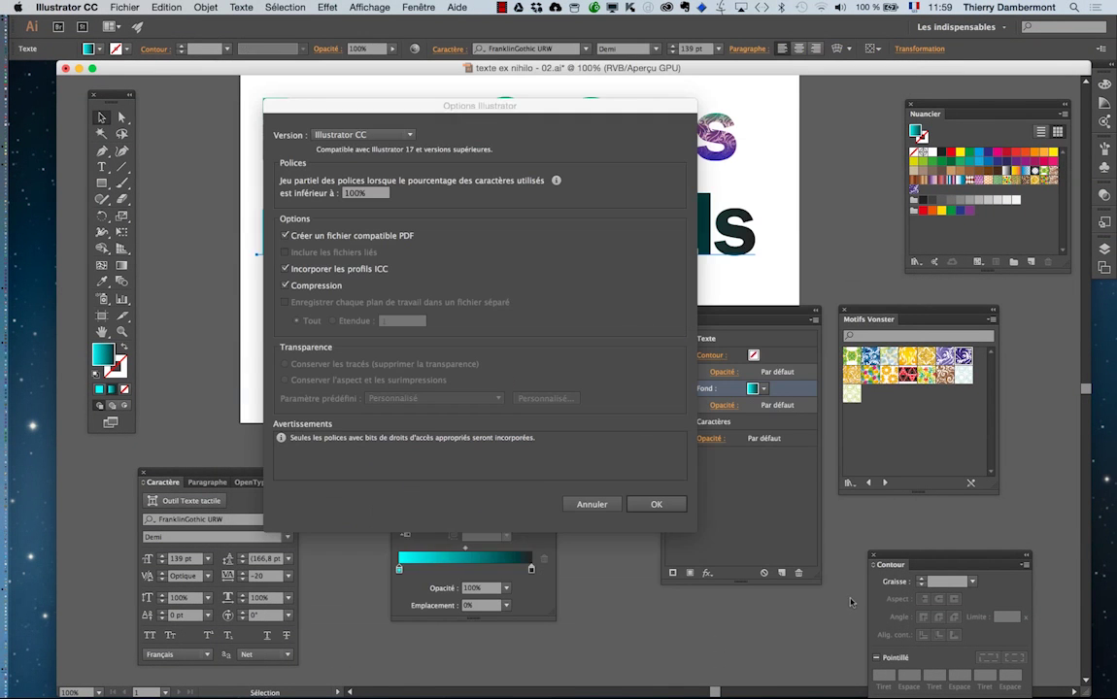
key(Return)
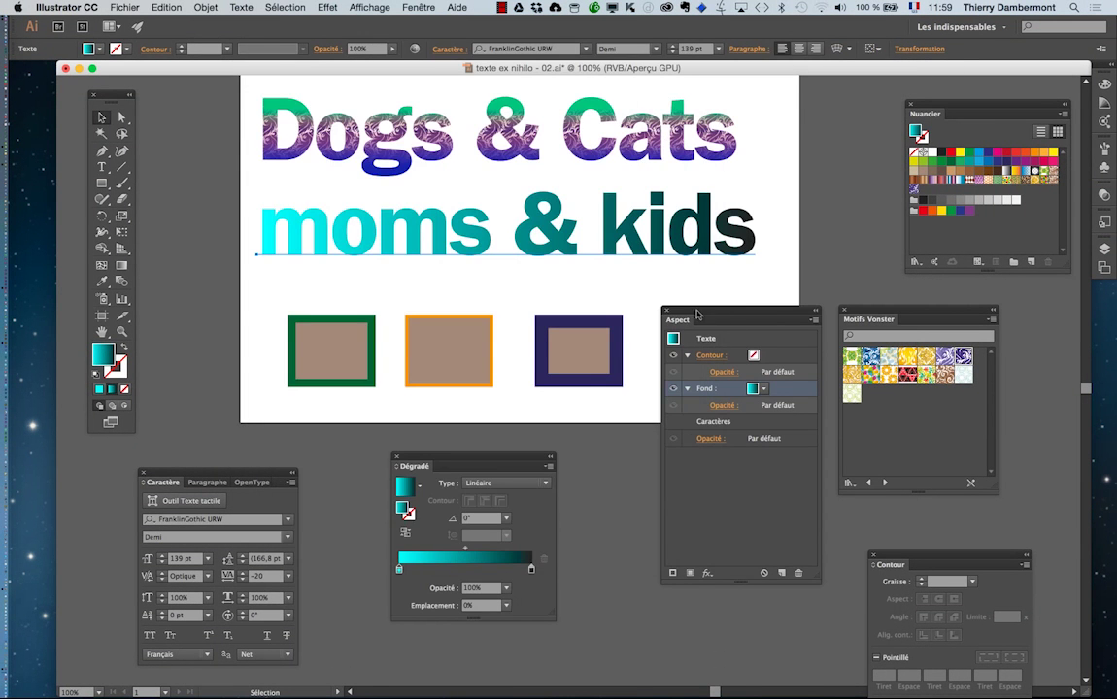
Zoom to 150% on the "moms & kids" text and move the Nuancier and Aspect panels clear of it.
drag(709, 314, 735, 296)
scroll(545, 222, up, 1)
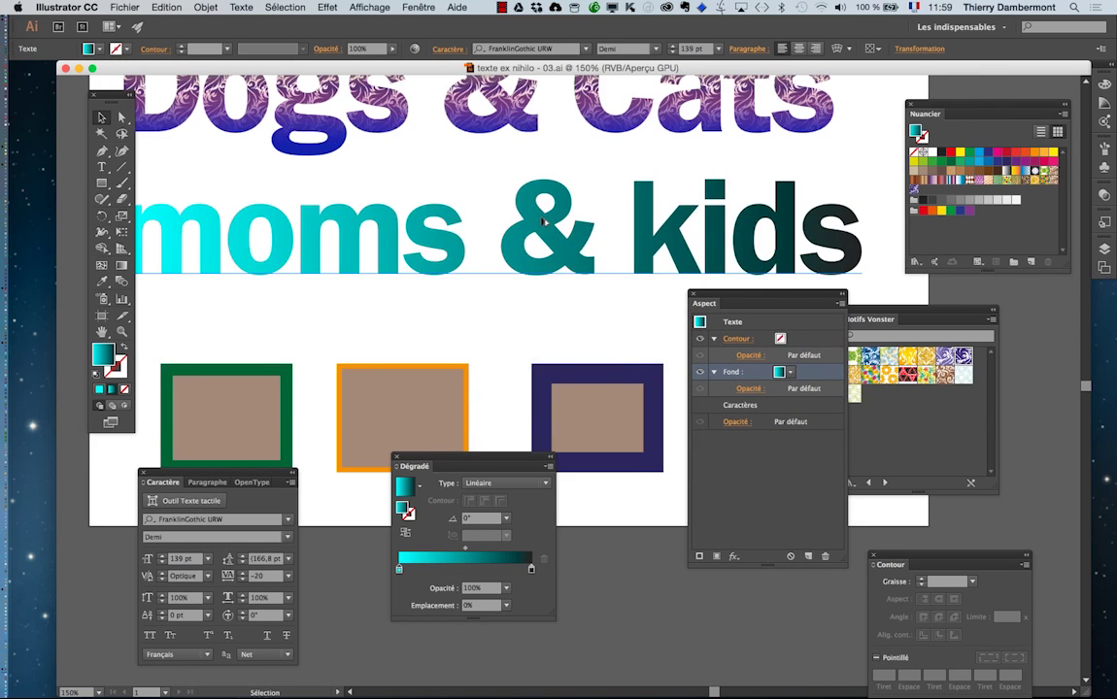
drag(476, 238, 534, 223)
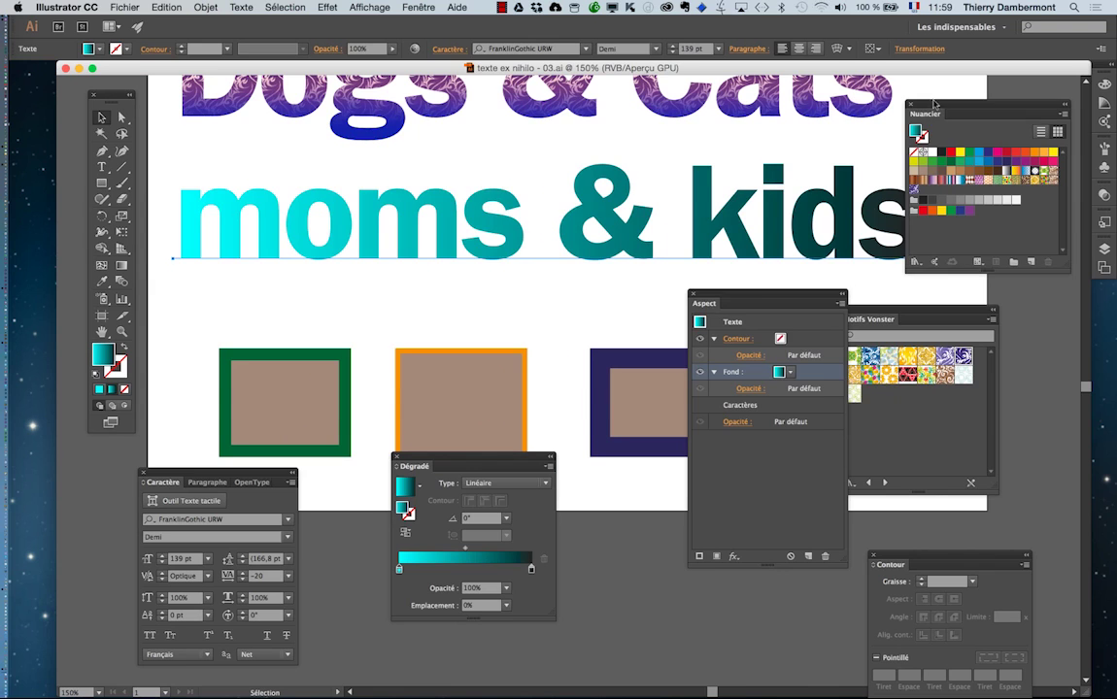
drag(933, 103, 639, 595)
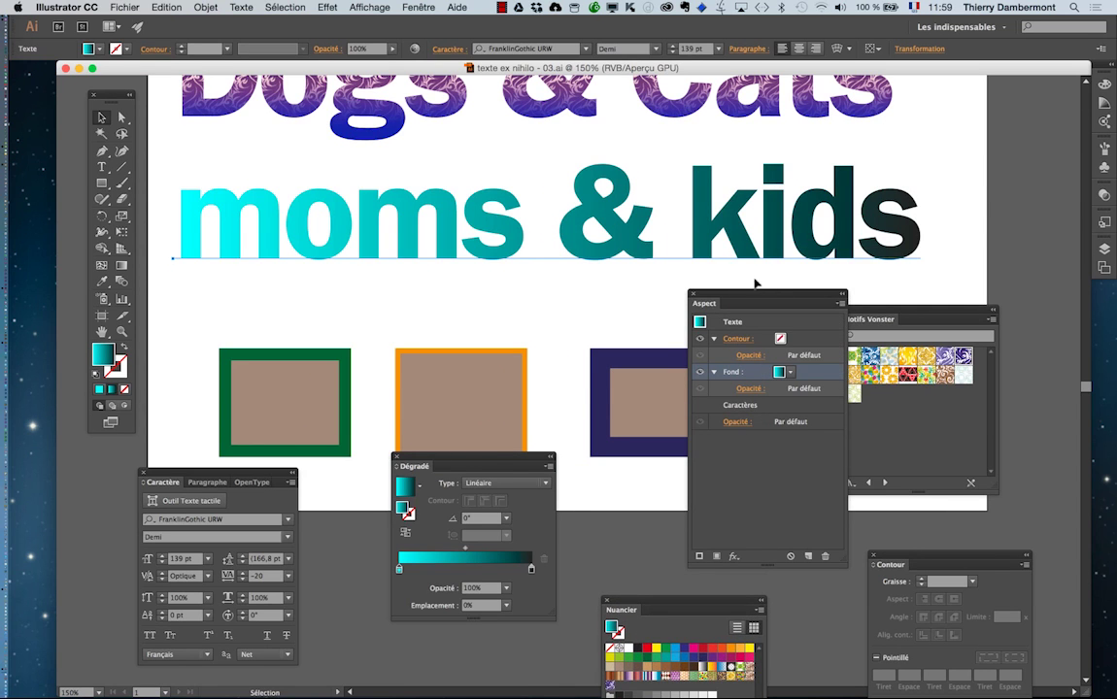
drag(743, 291, 676, 295)
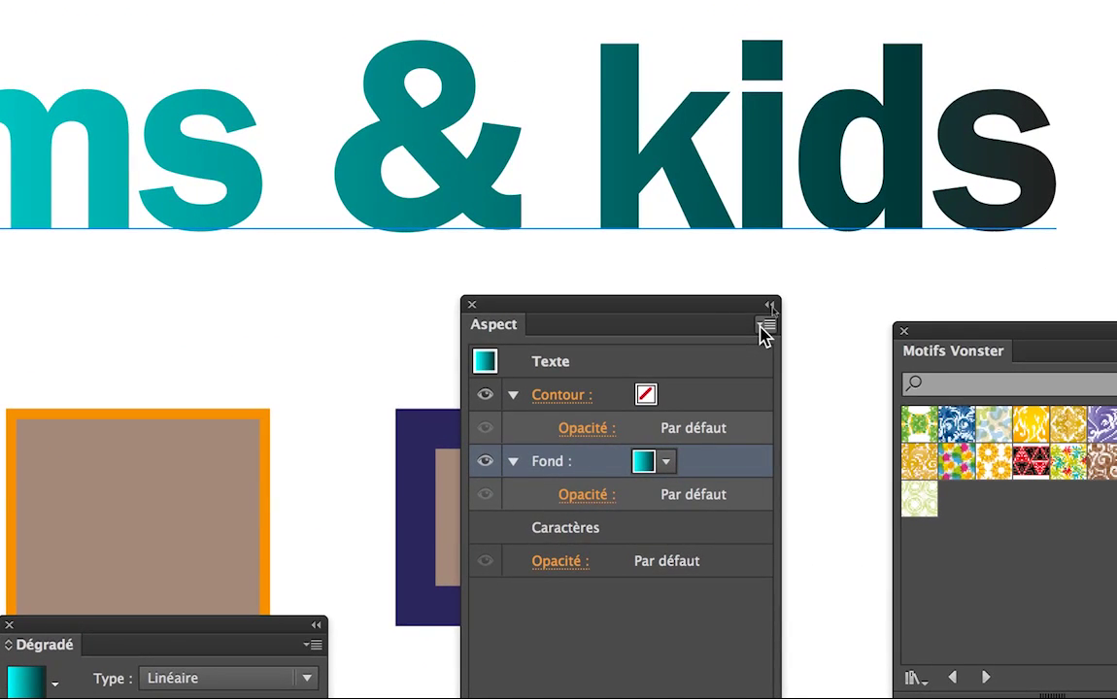
Add a second fill to the "moms & kids" text and apply the multicoloured splatter pattern swatch to it.
click(823, 239)
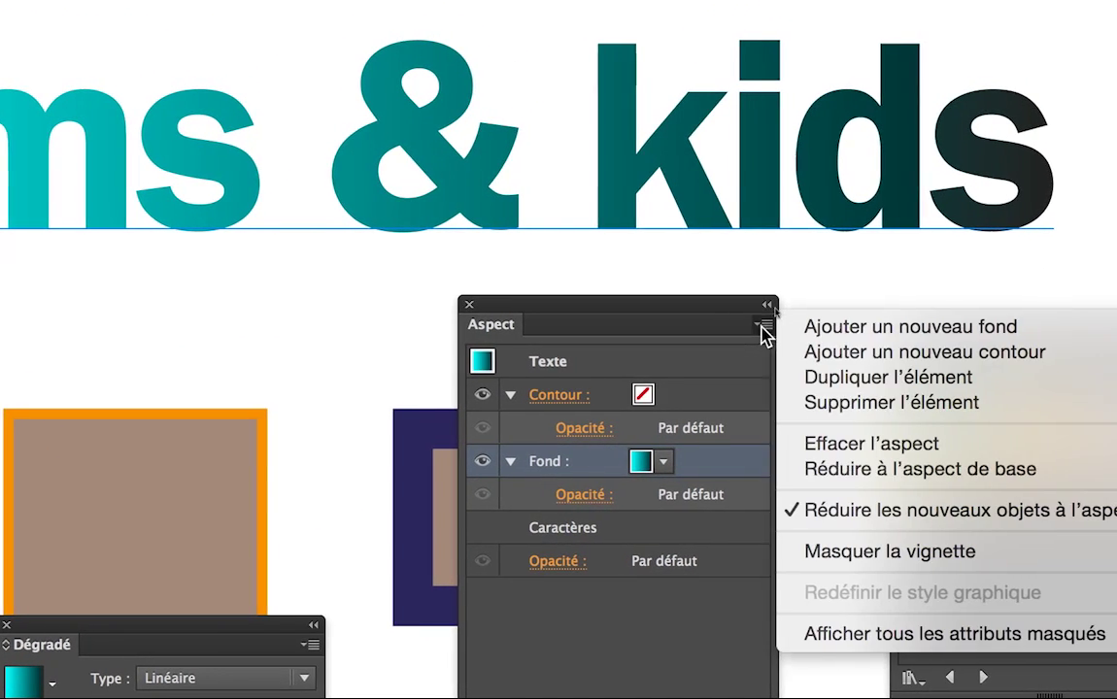
click(801, 326)
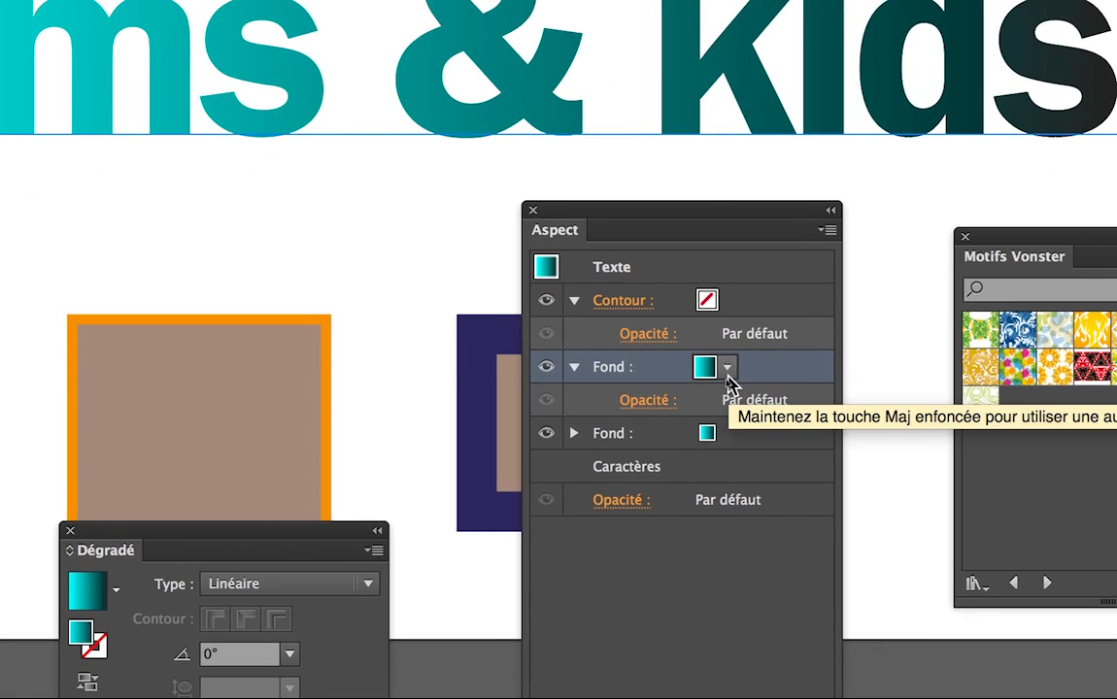
click(728, 382)
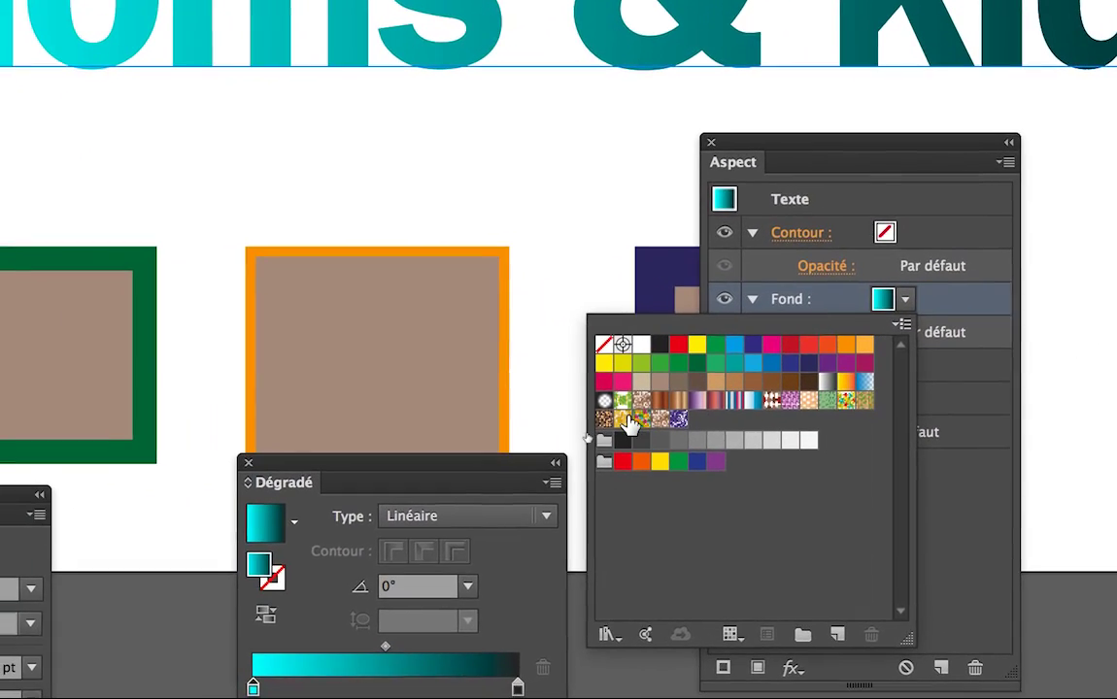
click(561, 431)
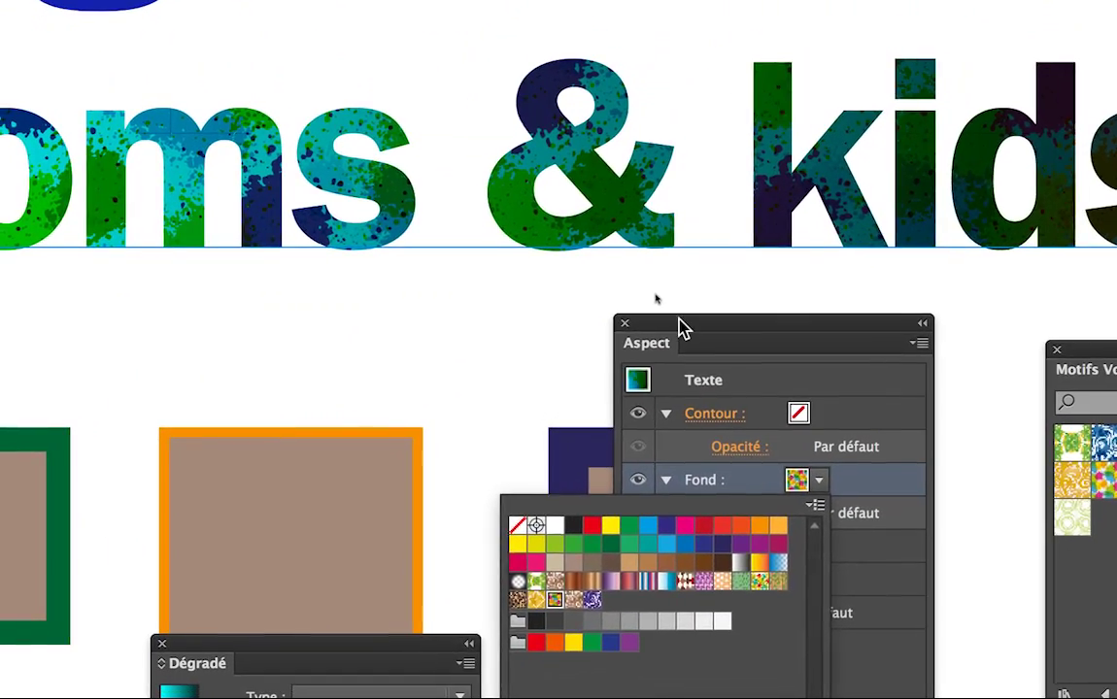
click(683, 328)
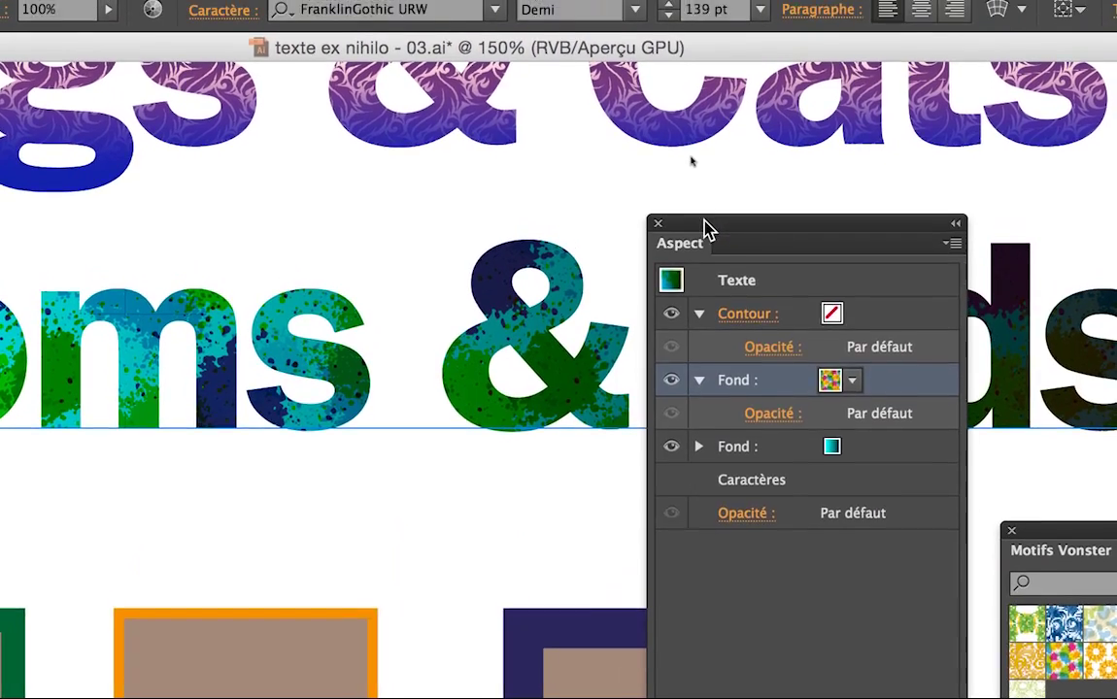
drag(707, 228, 707, 224)
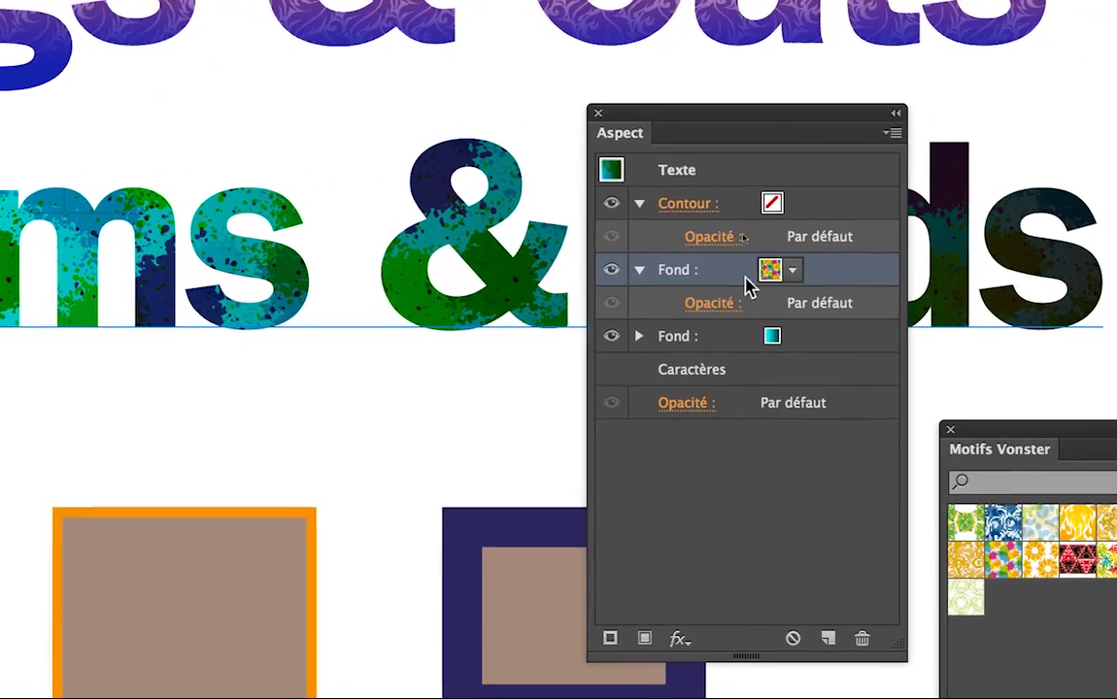
Try the purple geometric pattern and the brown scroll pattern on the text's upper fill.
click(763, 274)
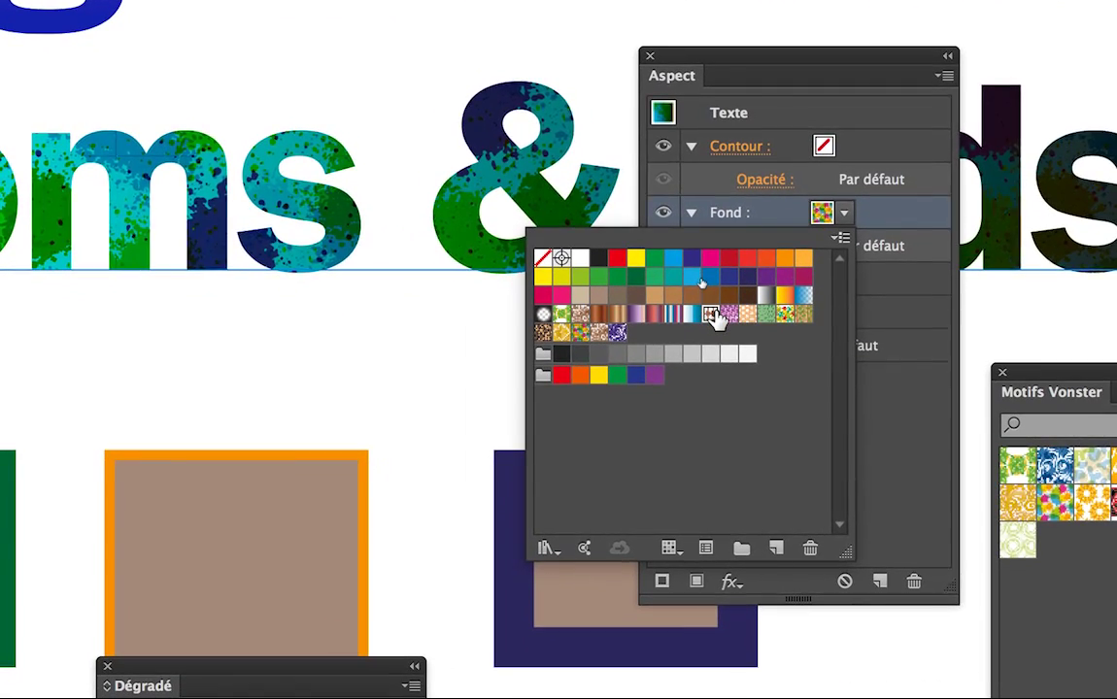
click(683, 348)
click(729, 314)
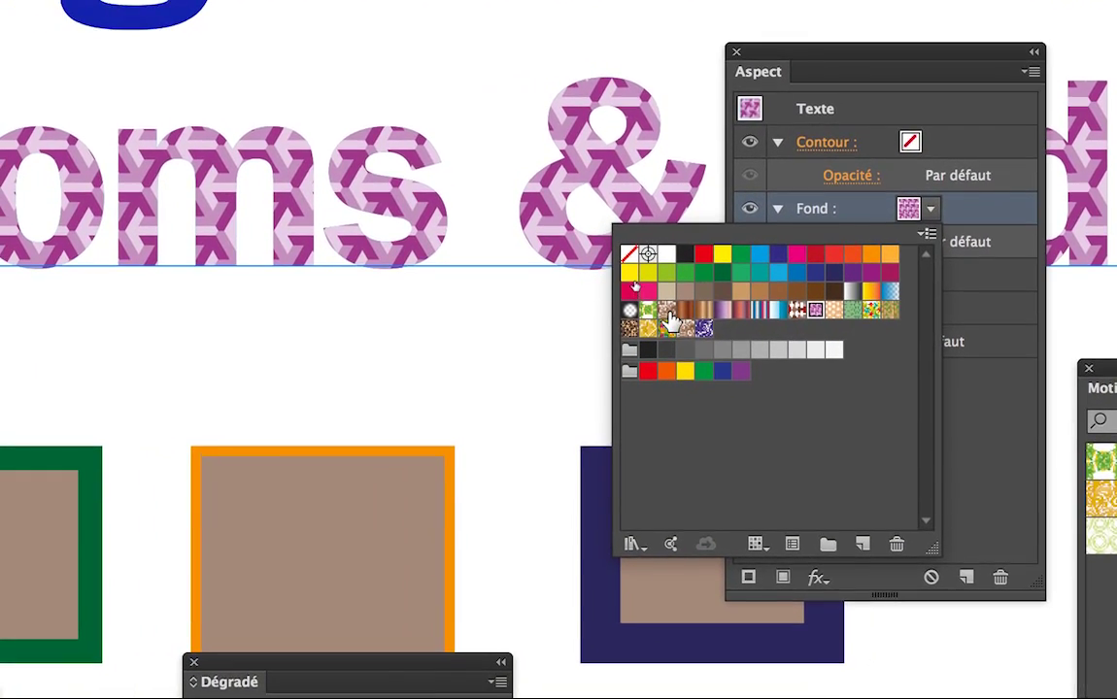
click(581, 310)
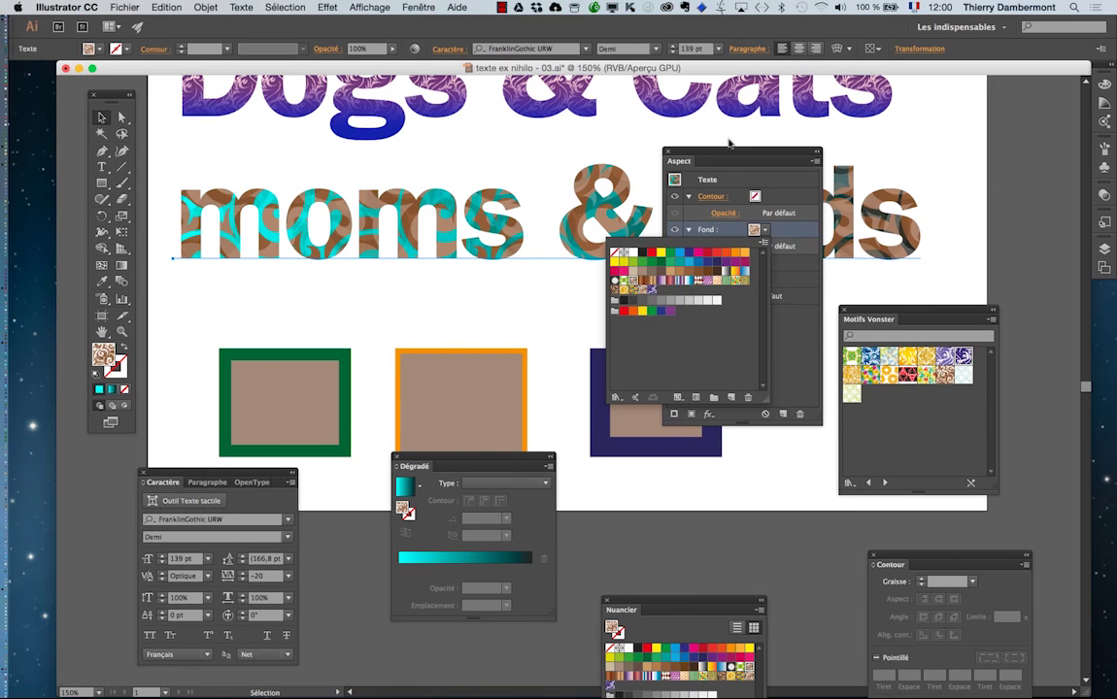
Select the text's lower gradient fill and recolour its cyan stop to yellow F7FF15, with the Aspect panel moved clear of the text.
click(868, 49)
drag(747, 153, 852, 283)
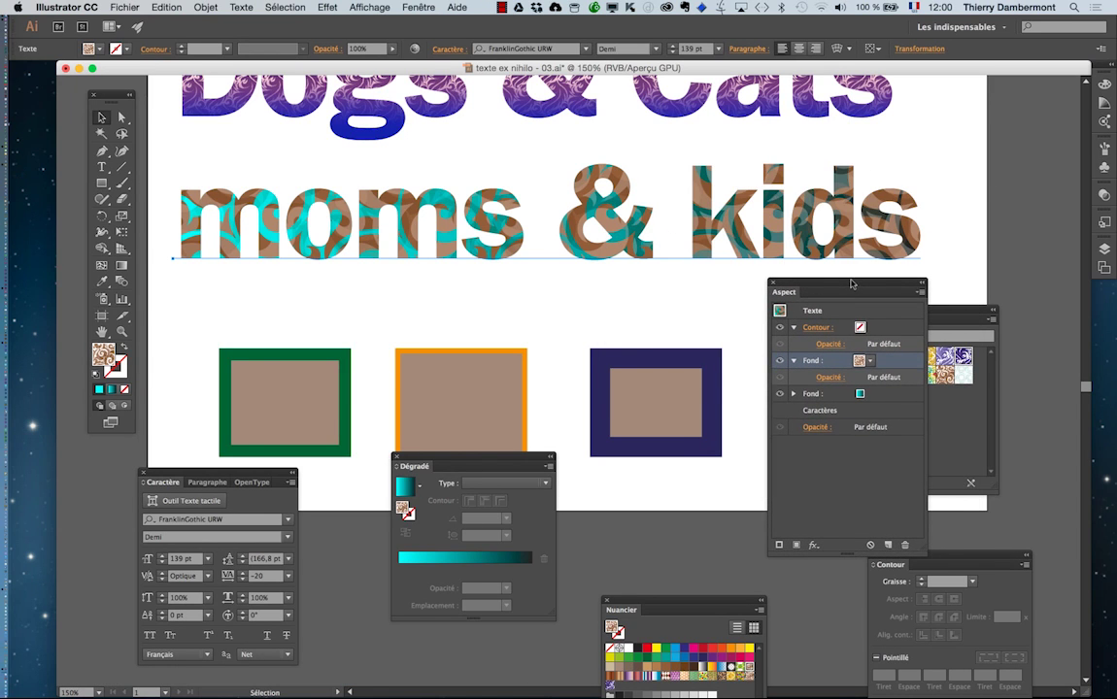
click(885, 399)
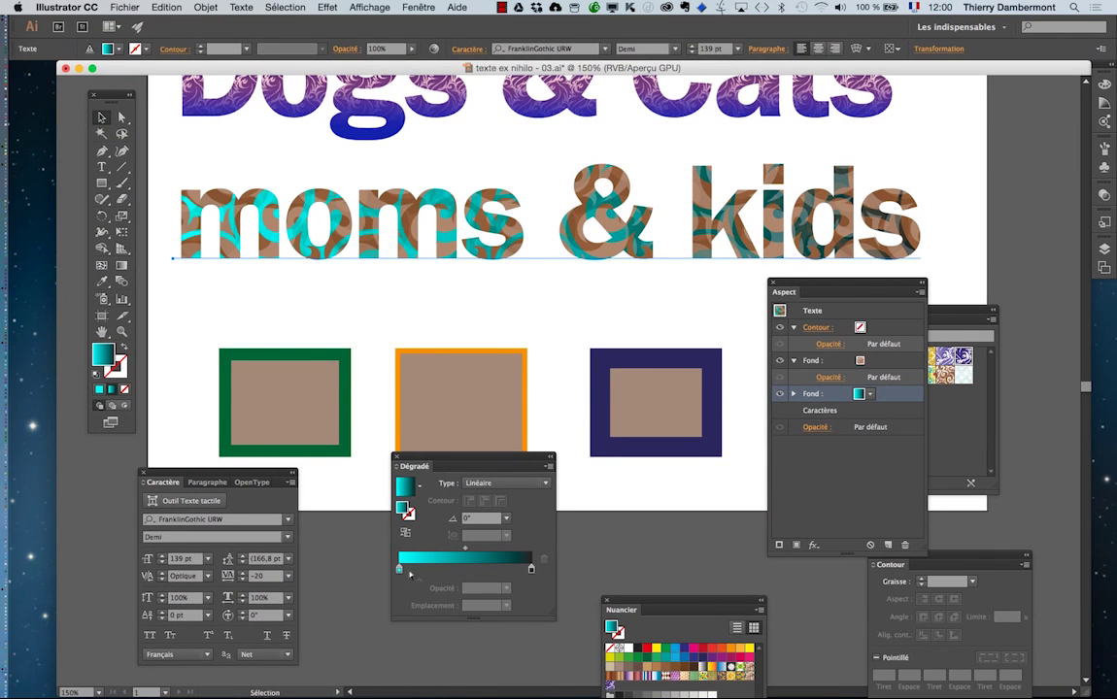
double_click(399, 568)
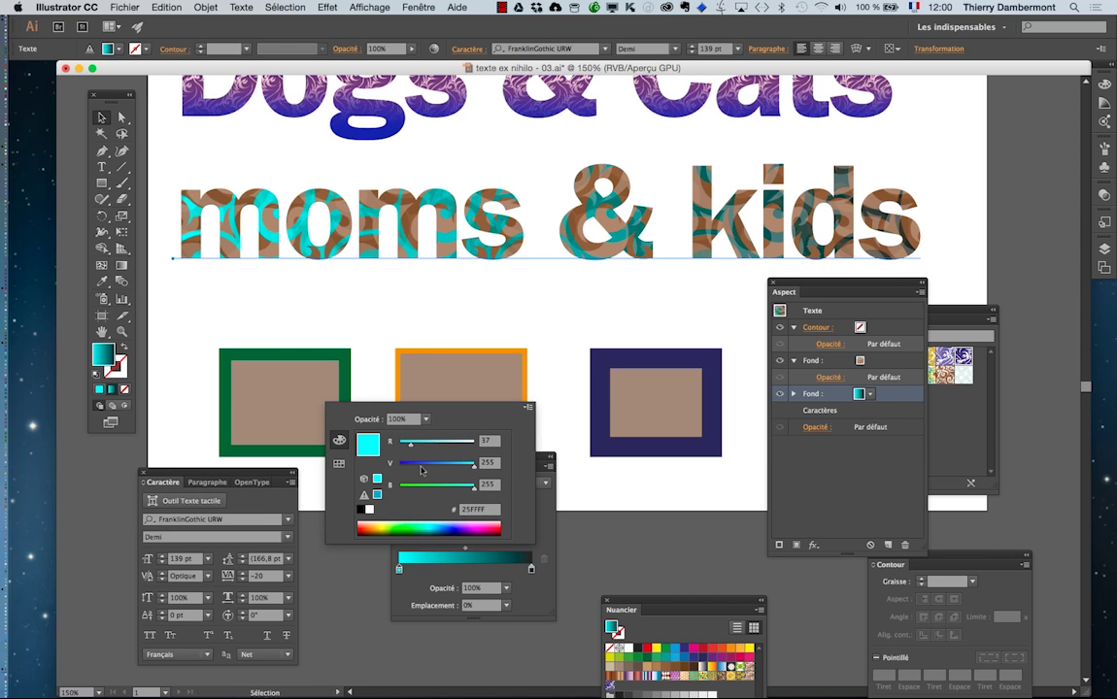
click(387, 526)
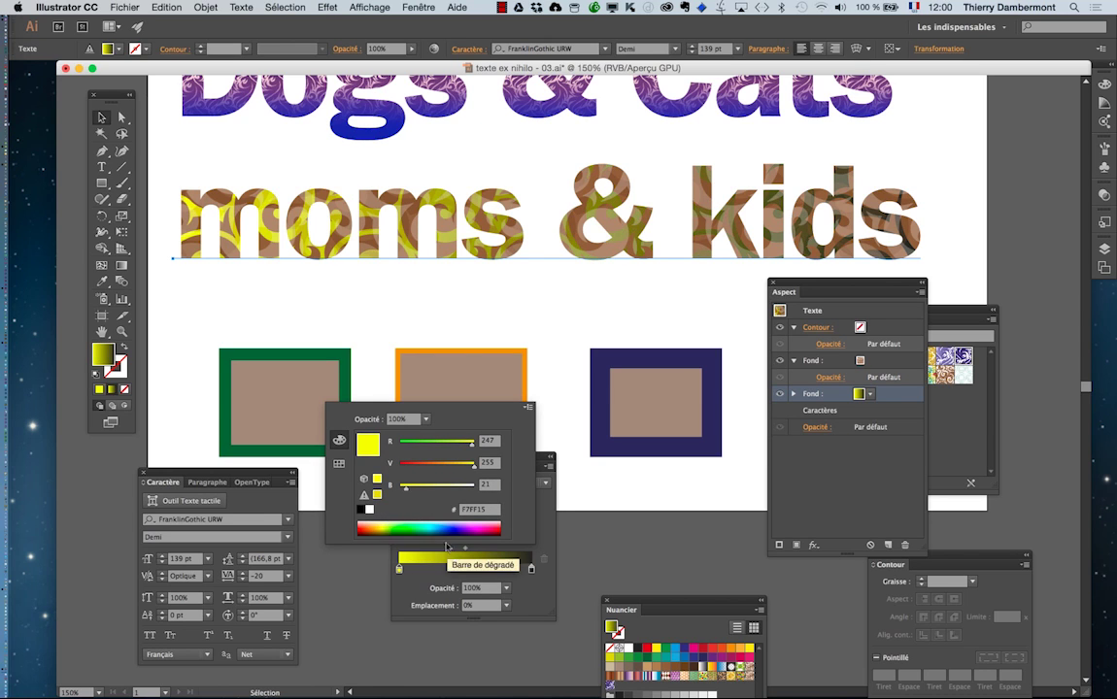
Recolour the dark end stop of the text's gradient fill to magenta-pink D4005E.
click(531, 569)
double_click(530, 569)
key(Escape)
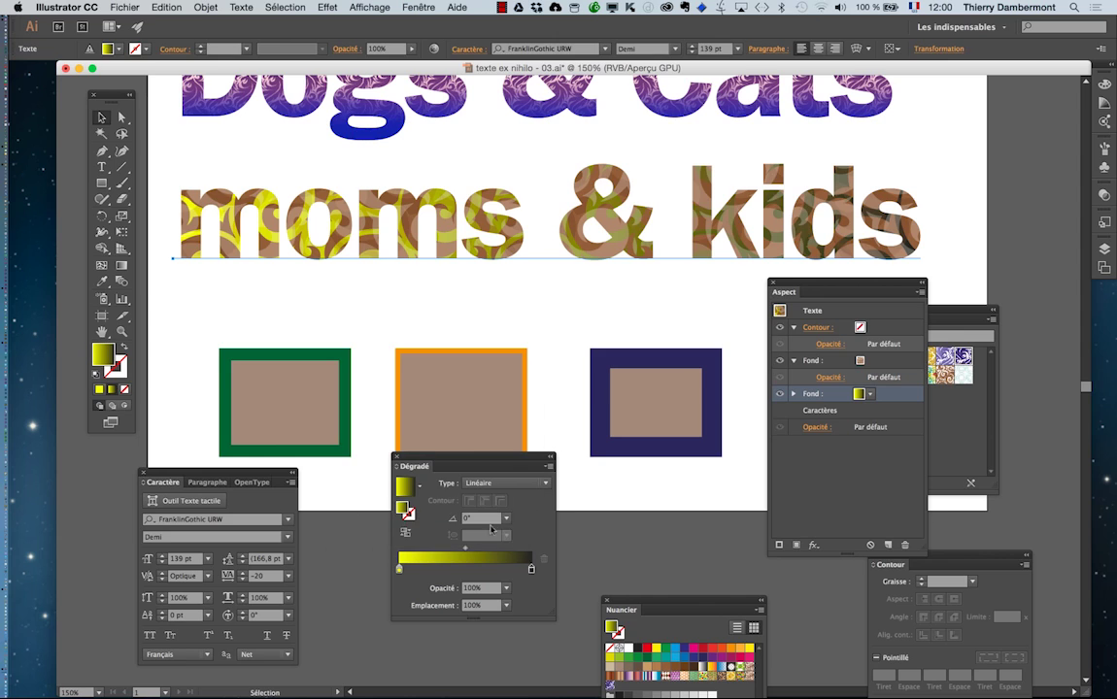
double_click(530, 570)
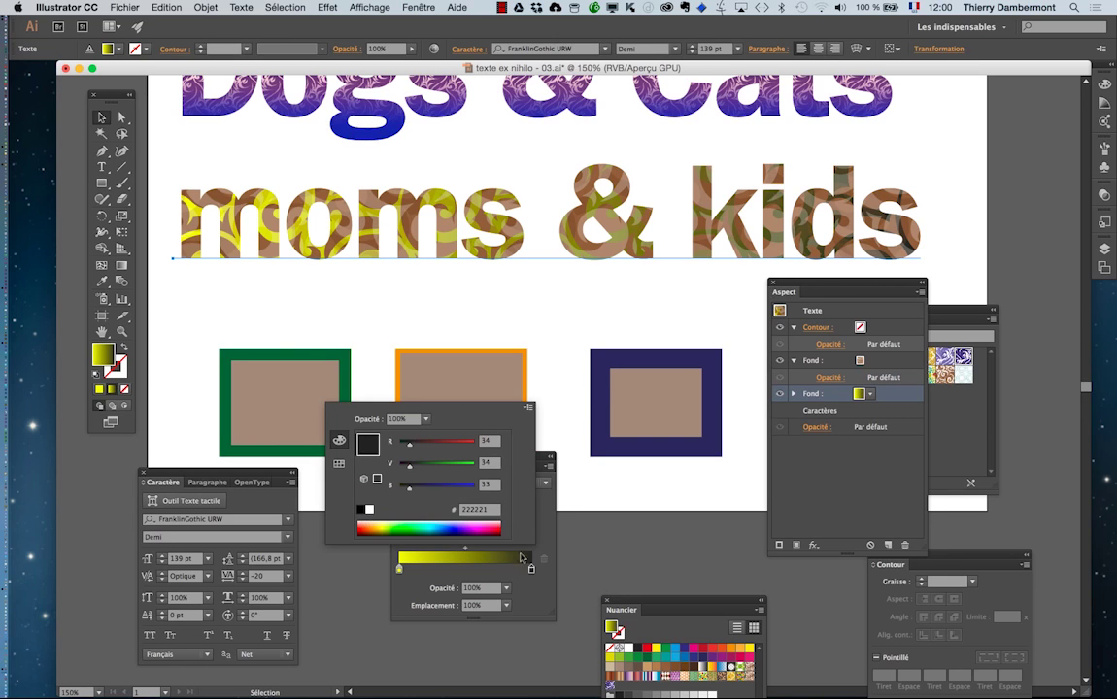
click(495, 526)
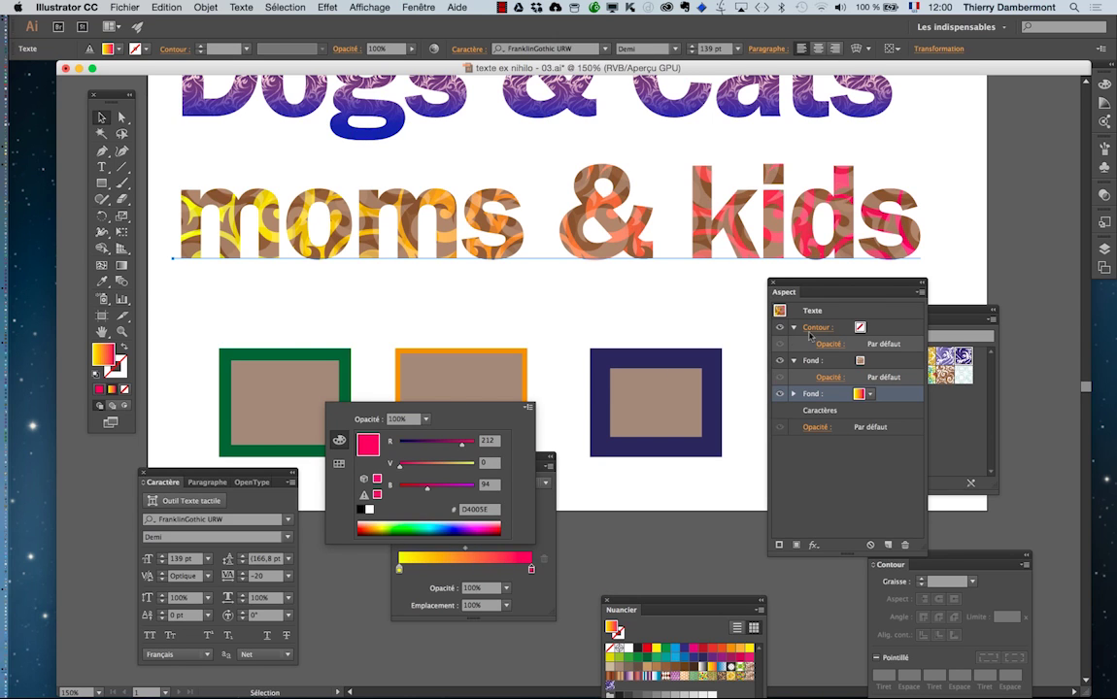
Apply the green floral pattern swatch to the text's upper fill and move the Aspect panel clear of the text.
click(830, 291)
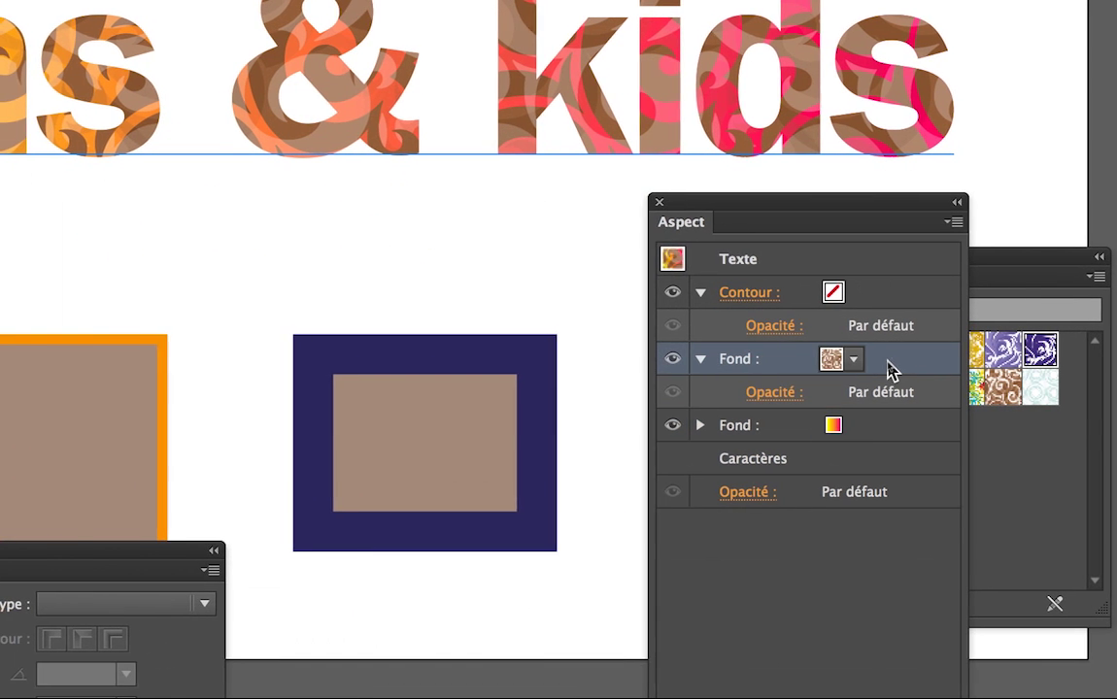
click(830, 358)
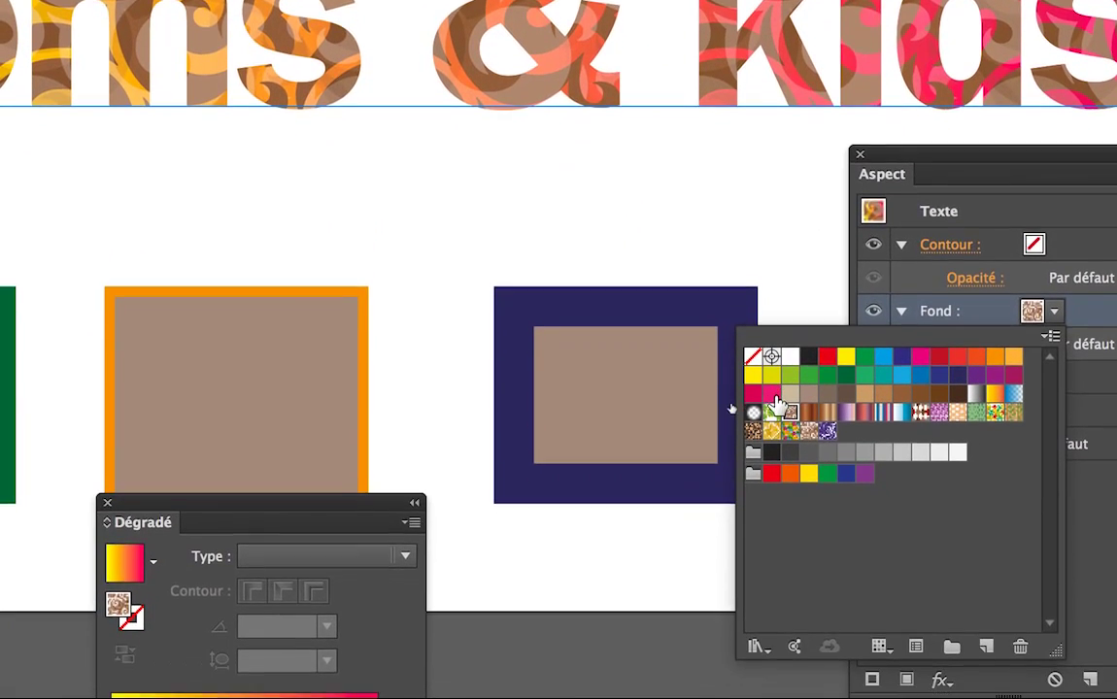
click(773, 409)
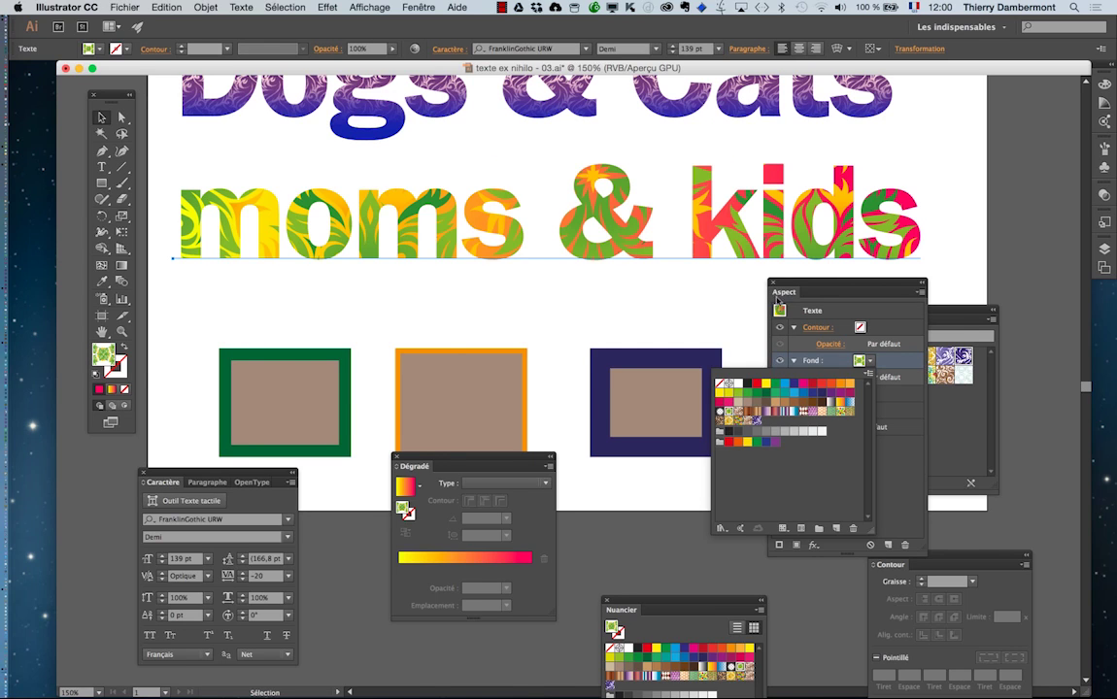
click(788, 287)
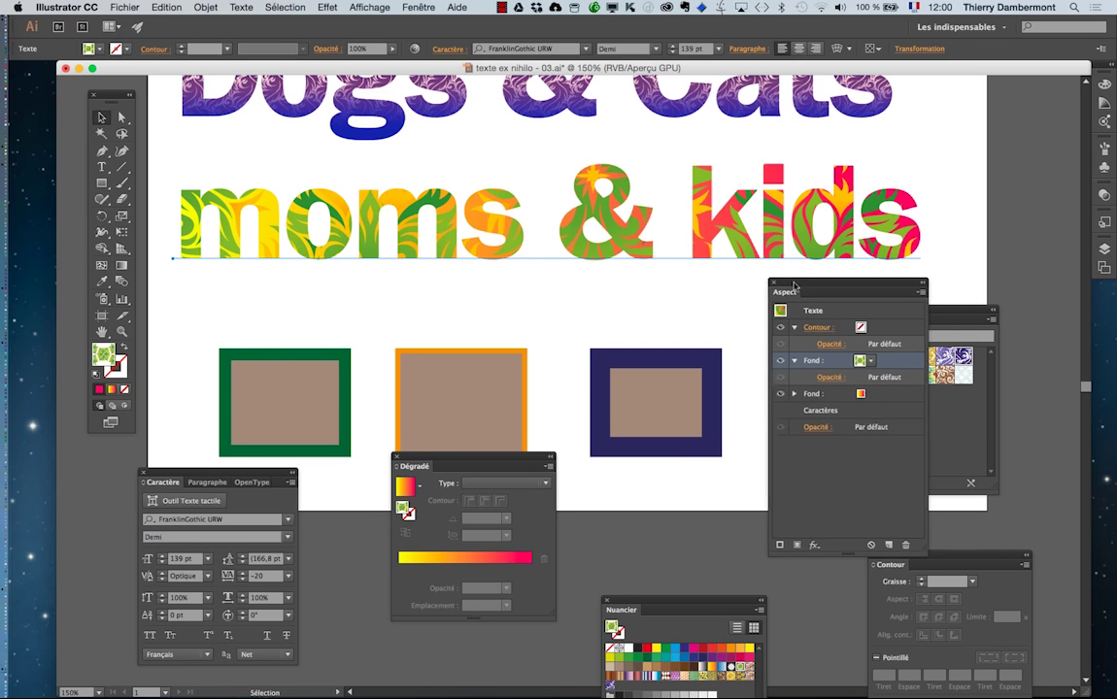
drag(793, 285, 910, 117)
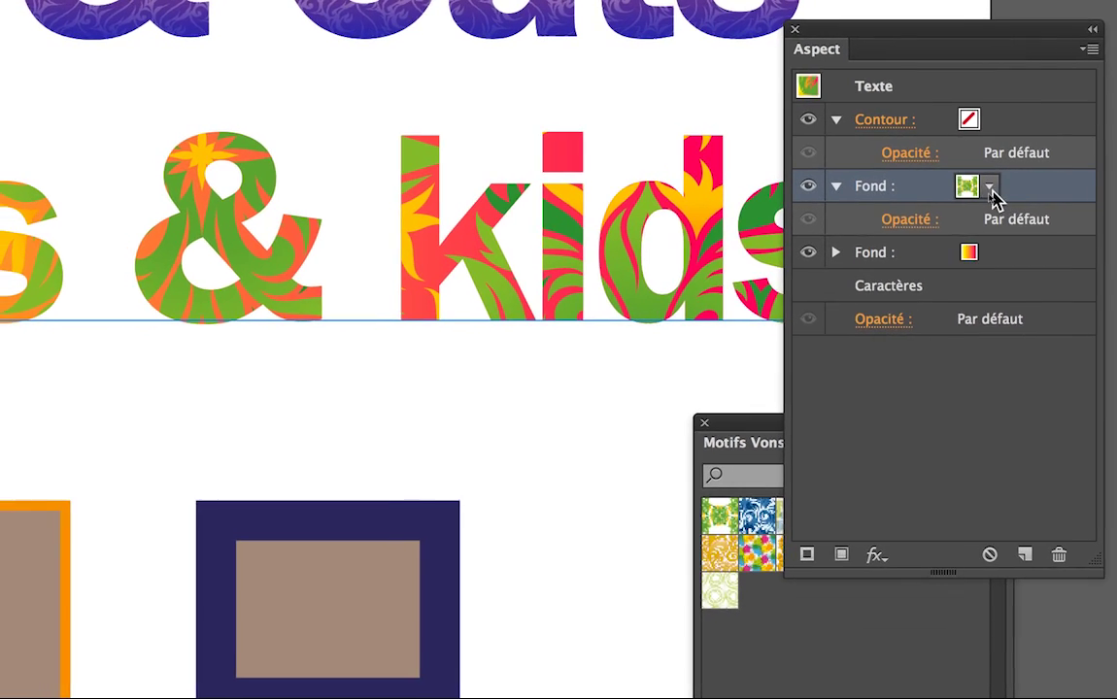
click(959, 192)
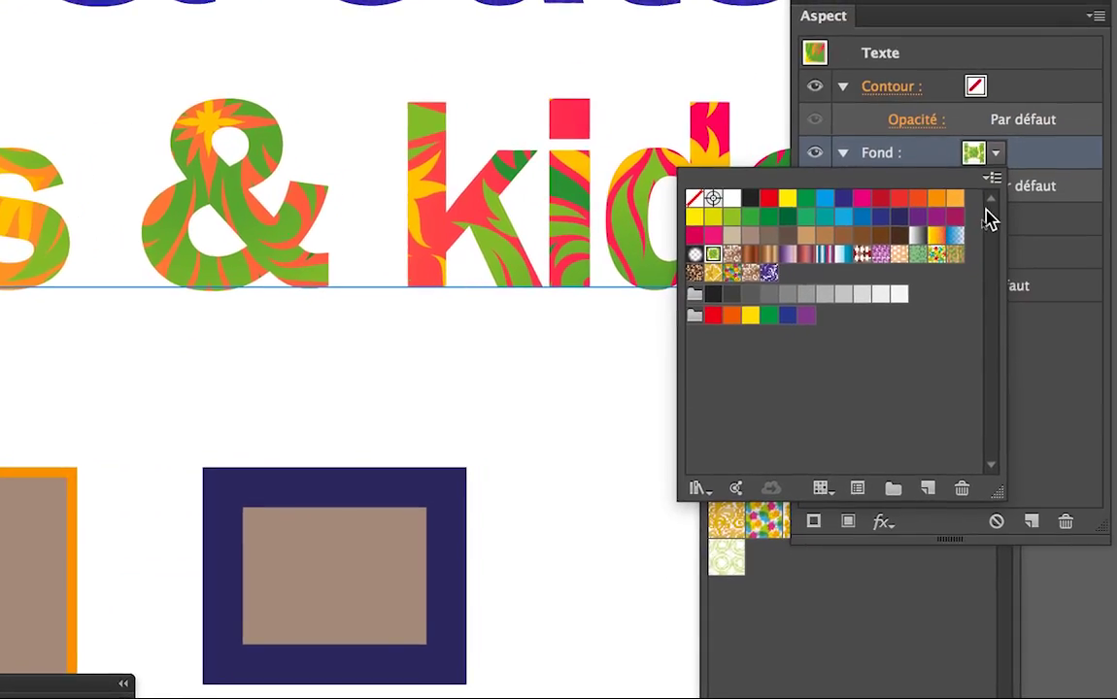
key(Escape)
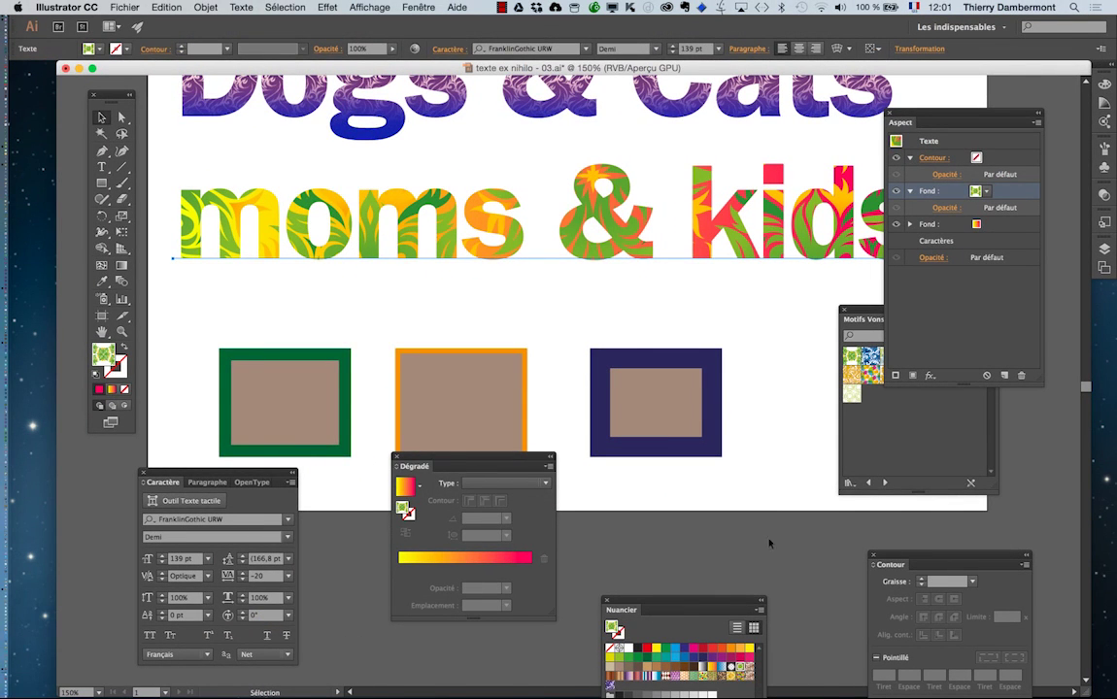
drag(911, 116, 984, 107)
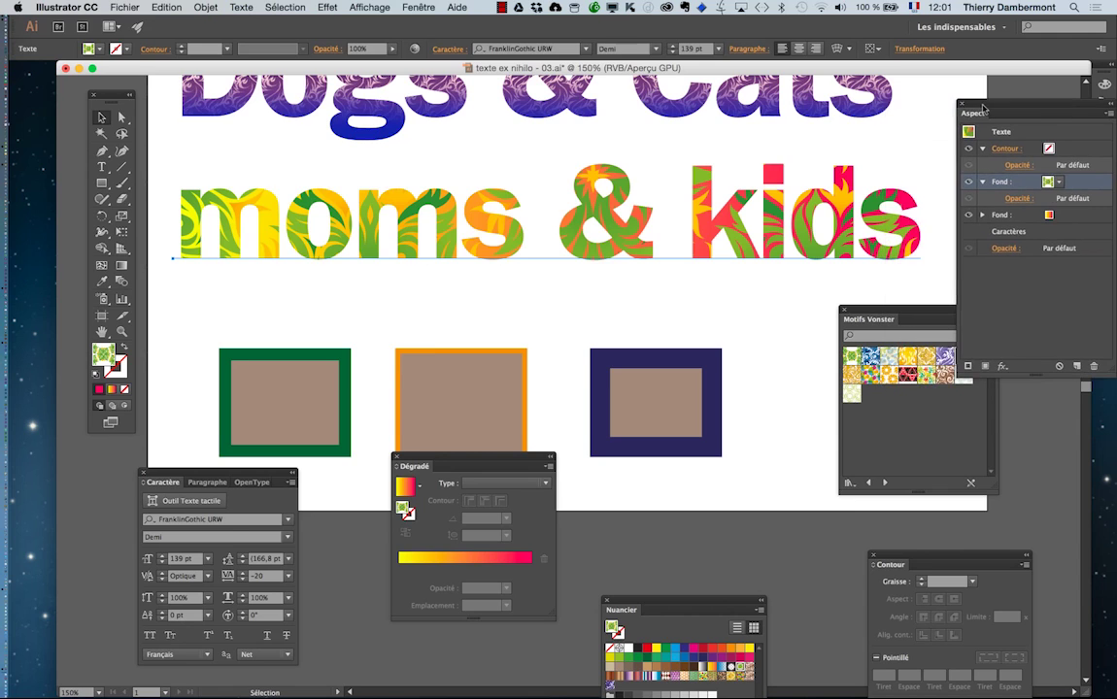
Move the three framed rectangles below the artboard and duplicate the "moms & kids" text straight down beneath the original.
scroll(525, 243, down, 1)
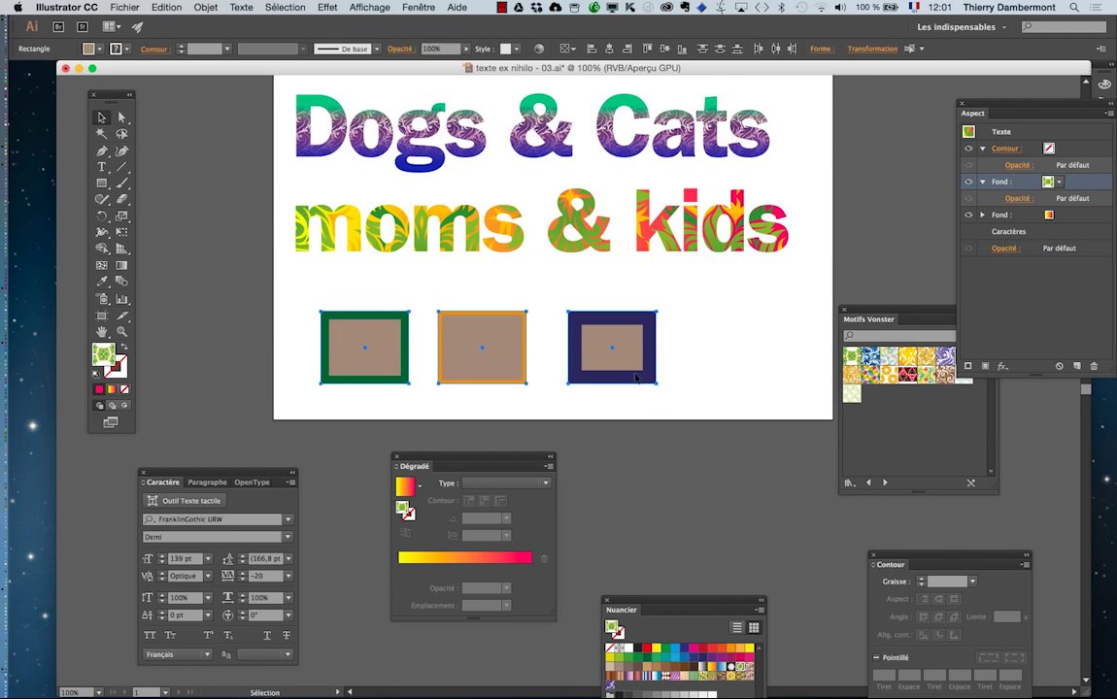
drag(826, 561, 831, 558)
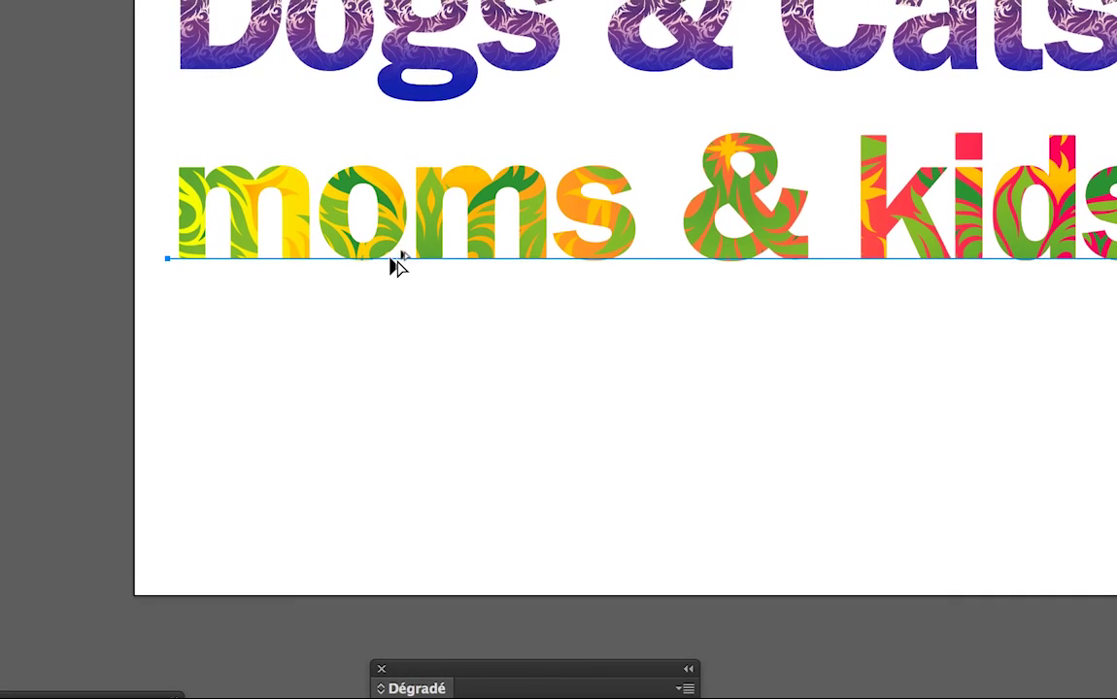
drag(390, 258, 389, 438)
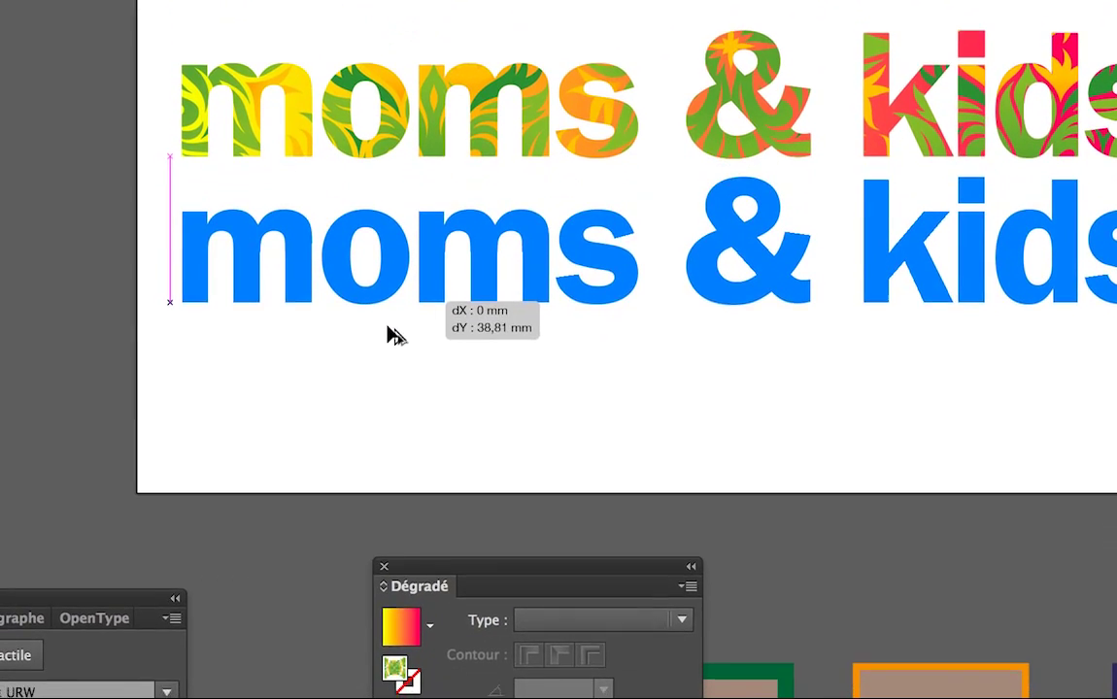
mouse_move(388, 328)
mouse_down()
mouse_move(387, 345)
mouse_move(386, 328)
mouse_up()
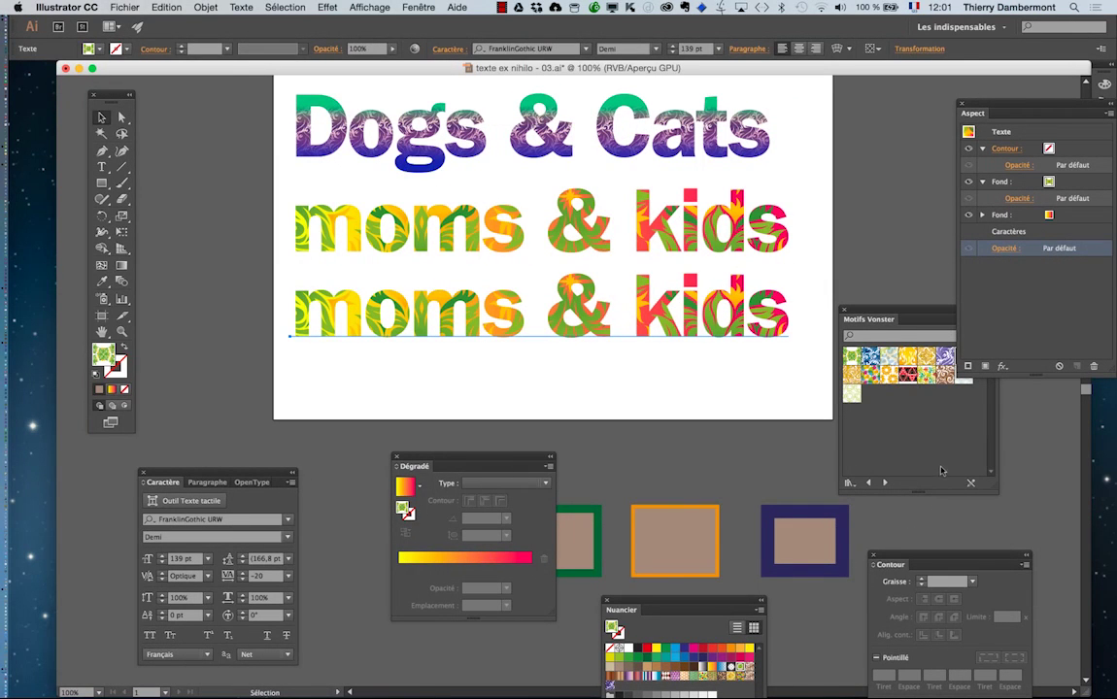
Place the Aspect panel beside the text lines and move the Motifs Vonster panel away from the artboard.
drag(1010, 105, 935, 100)
drag(856, 311, 1005, 421)
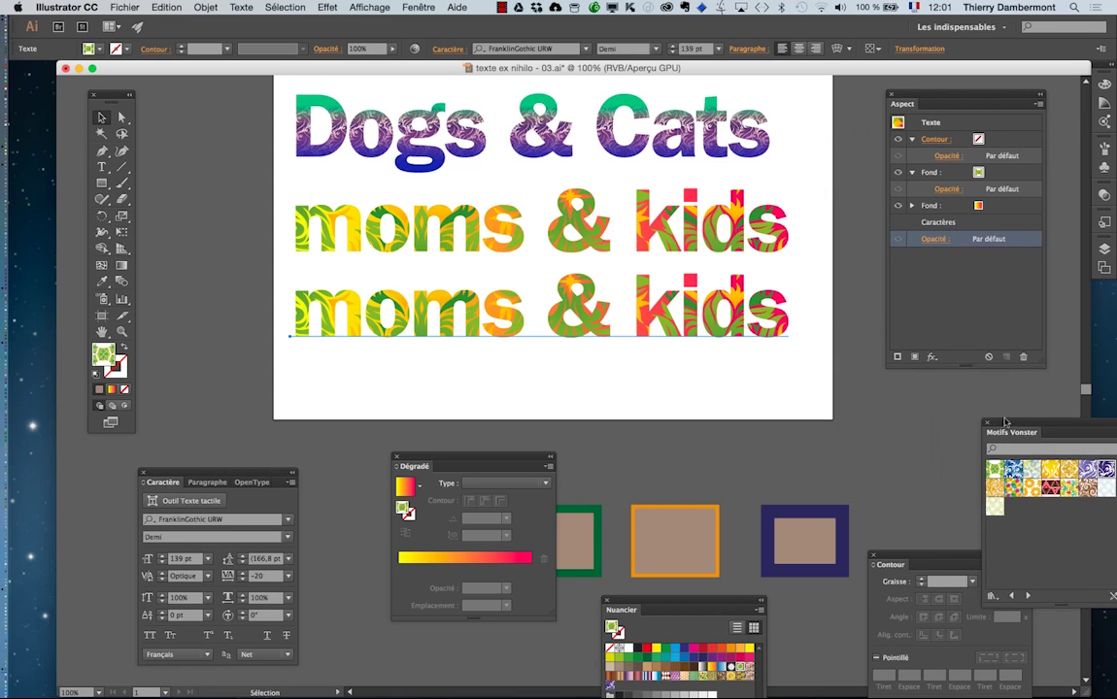
drag(914, 98, 863, 121)
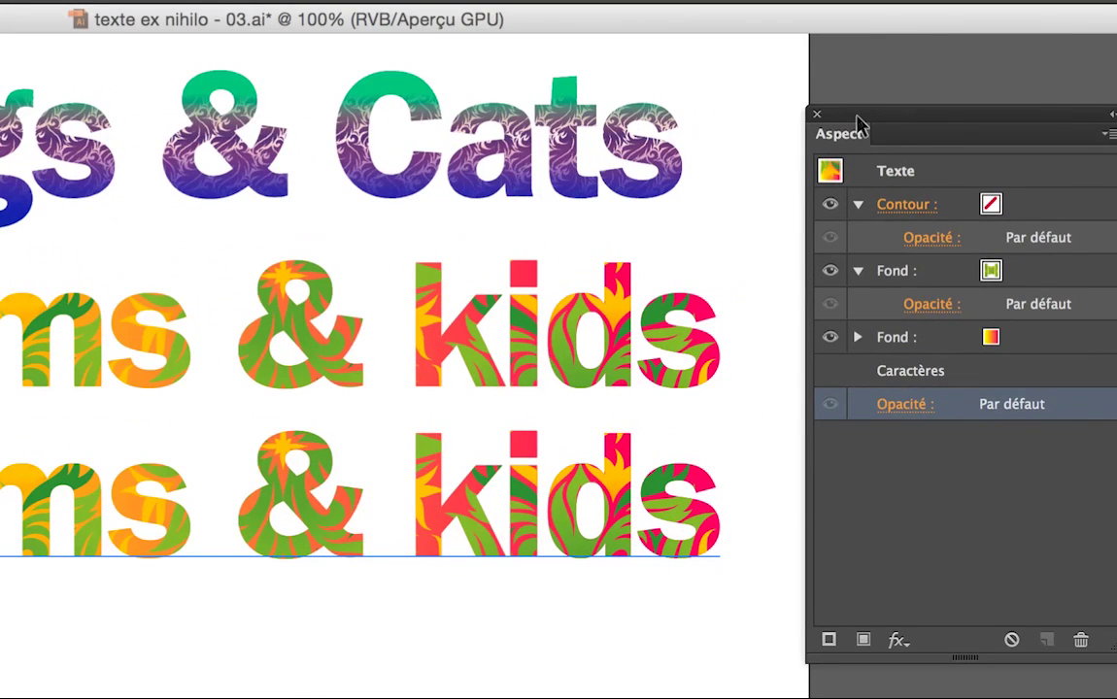
drag(859, 124, 839, 124)
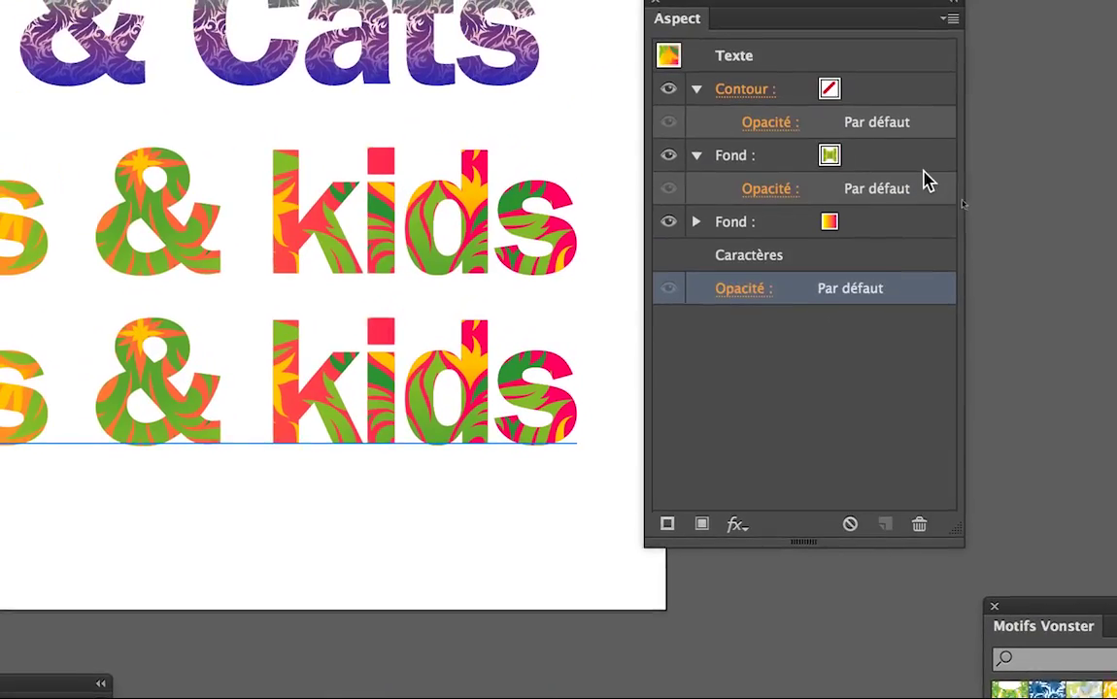
Replace the lower text's green floral fill with the multicoloured paint-splatter pattern after trying other swatches, and move the Aspect panel slightly down.
click(924, 168)
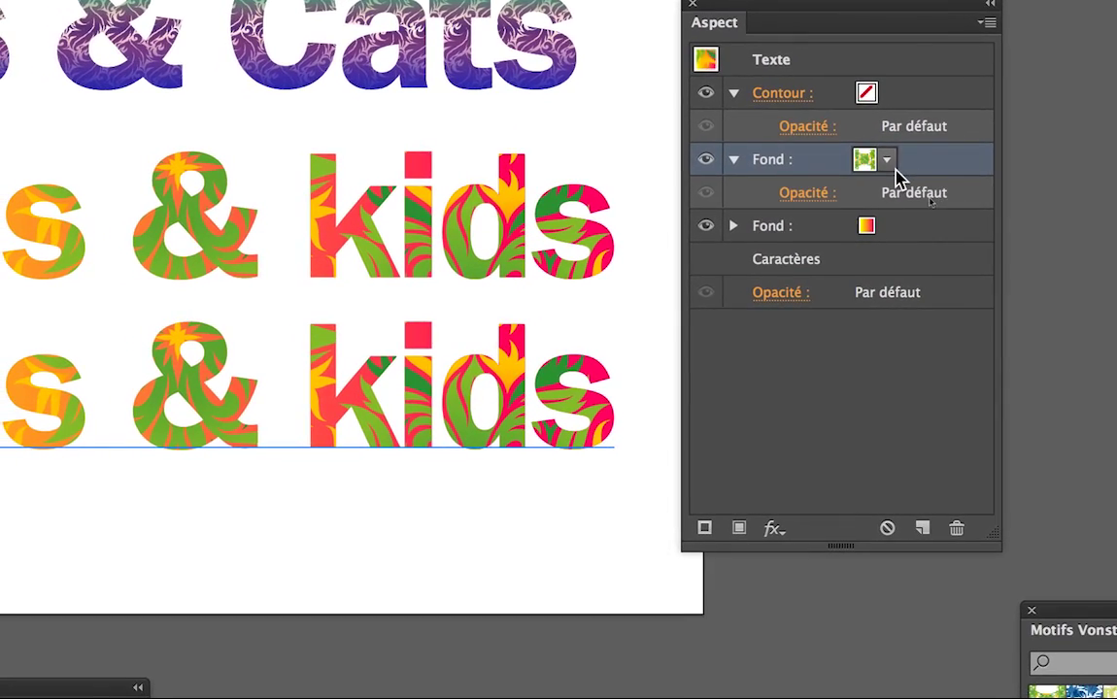
click(888, 163)
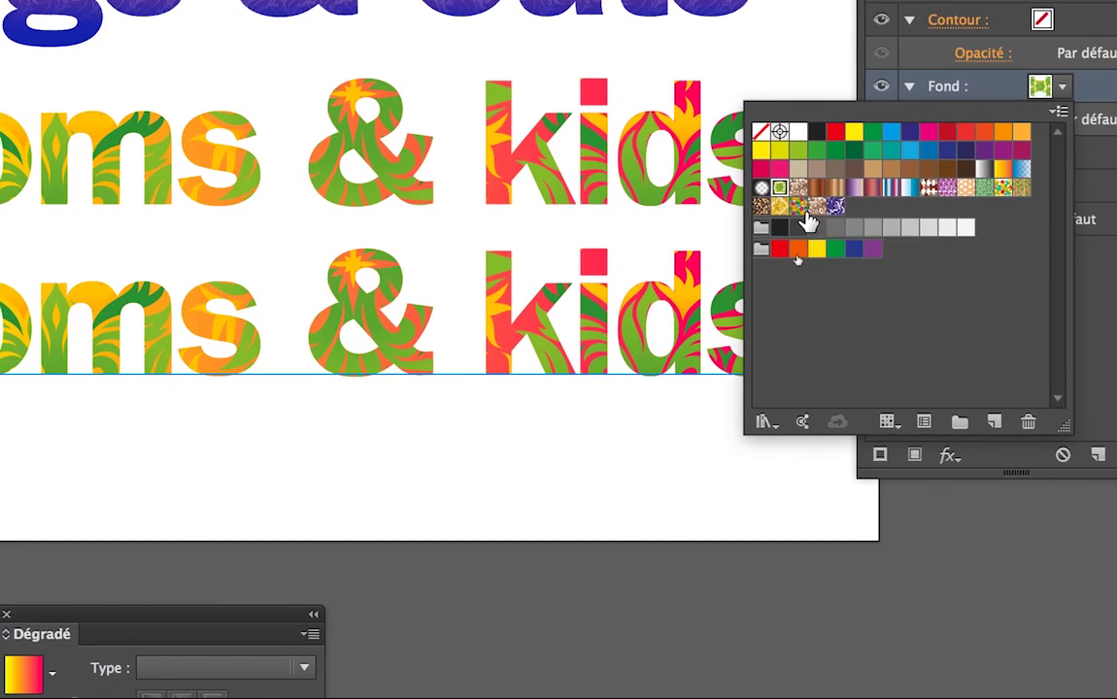
click(798, 208)
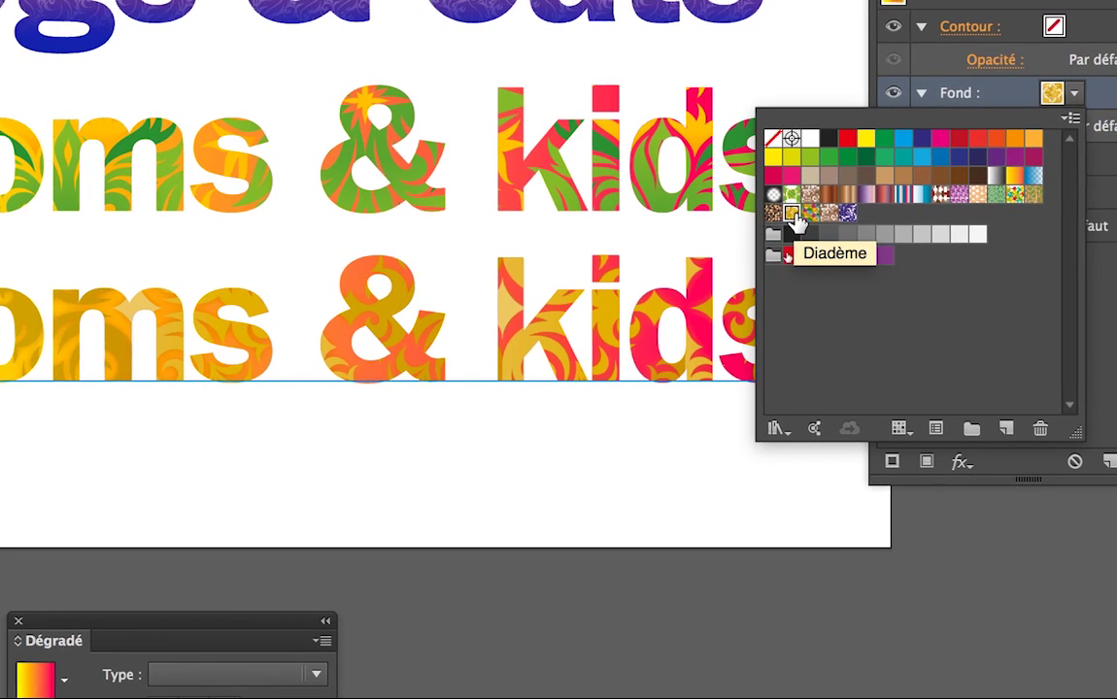
click(830, 214)
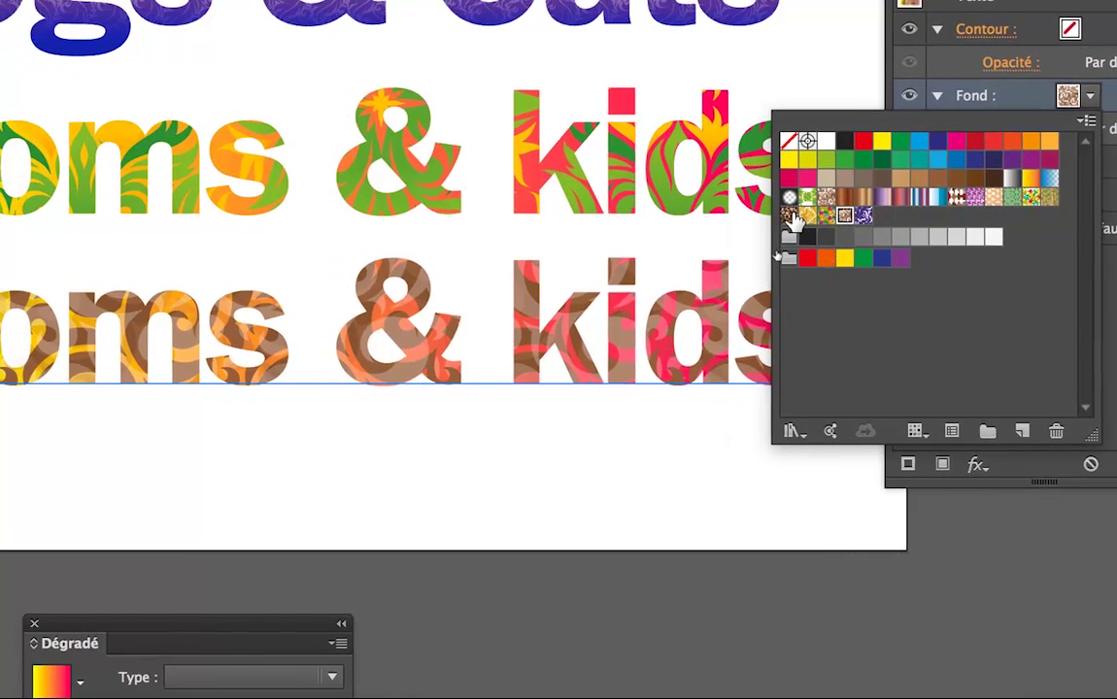
click(746, 213)
click(830, 216)
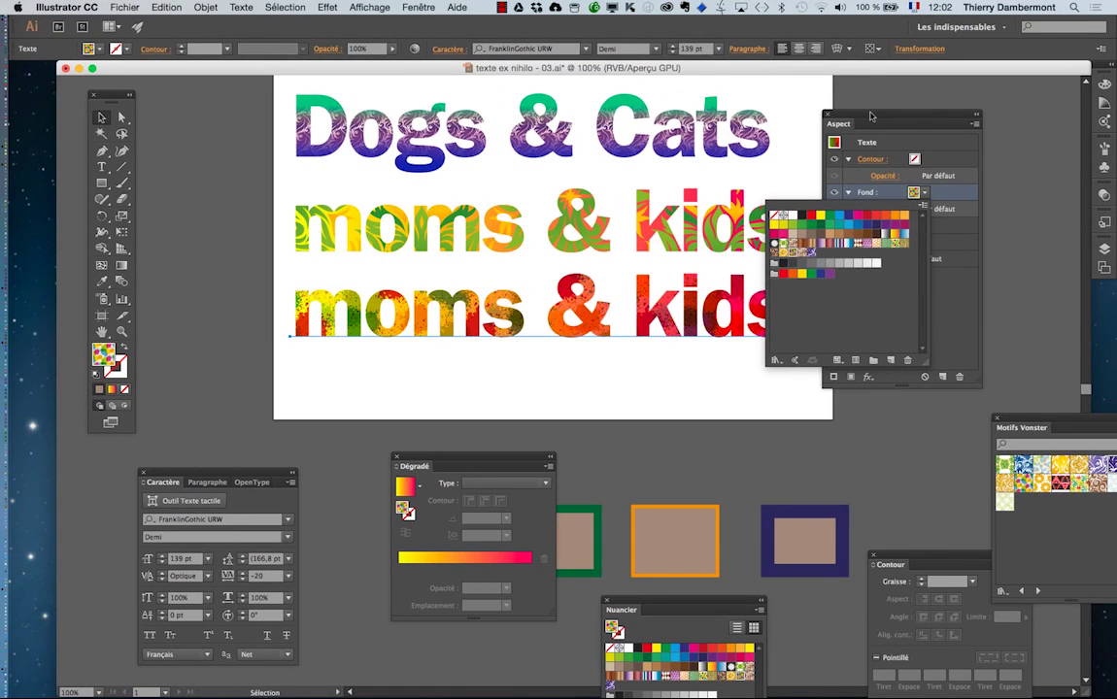
click(871, 117)
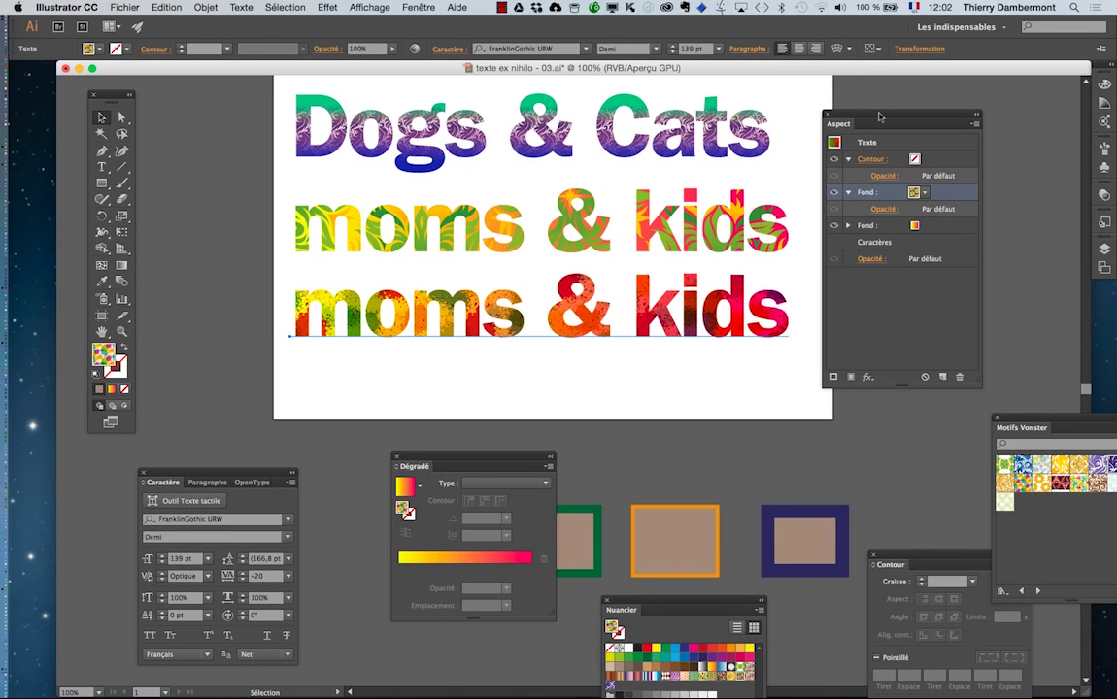
drag(871, 116, 865, 147)
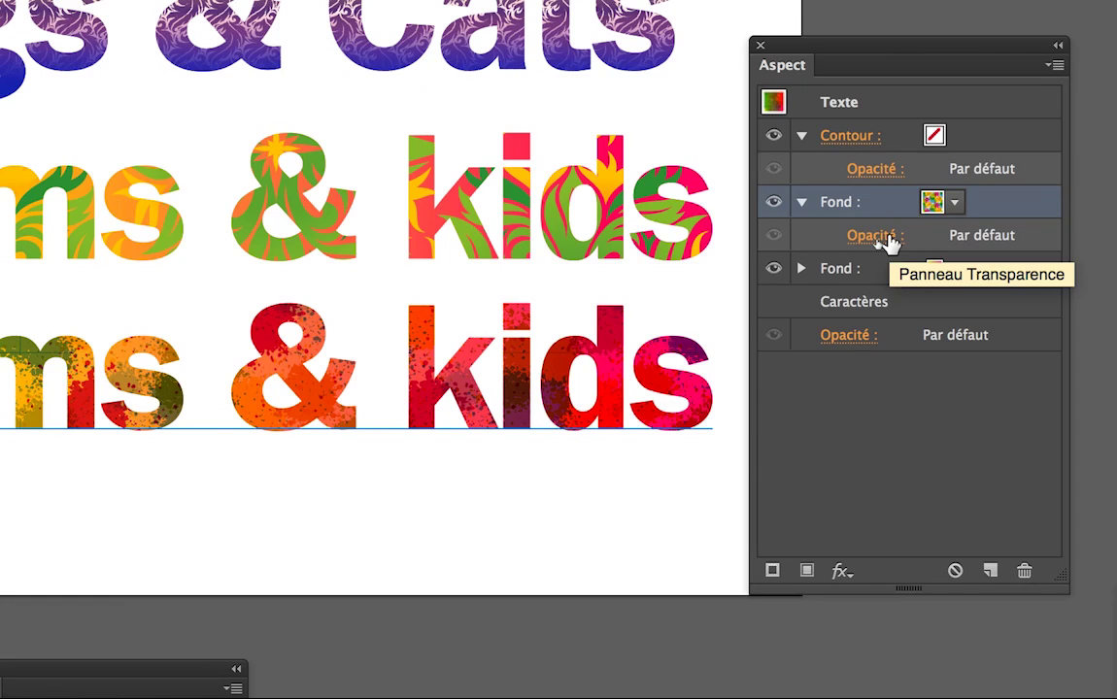
Set the splatter pattern fill's blending mode to Luminosité at 100% opacity, after trying Produit.
click(889, 243)
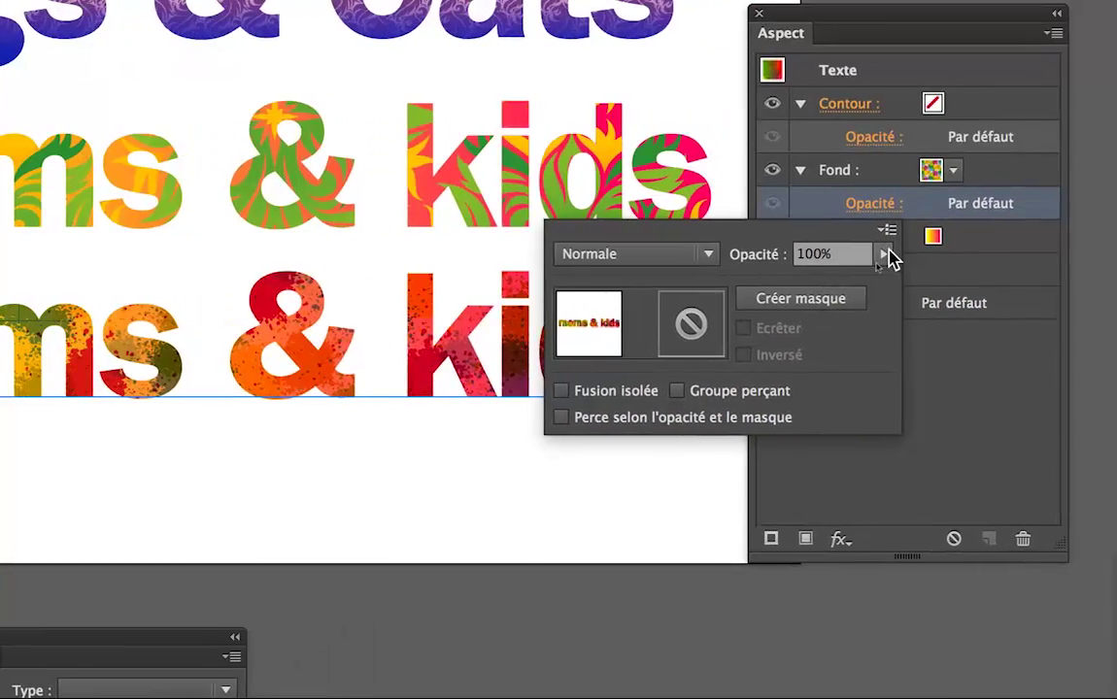
click(1017, 249)
drag(872, 264, 971, 265)
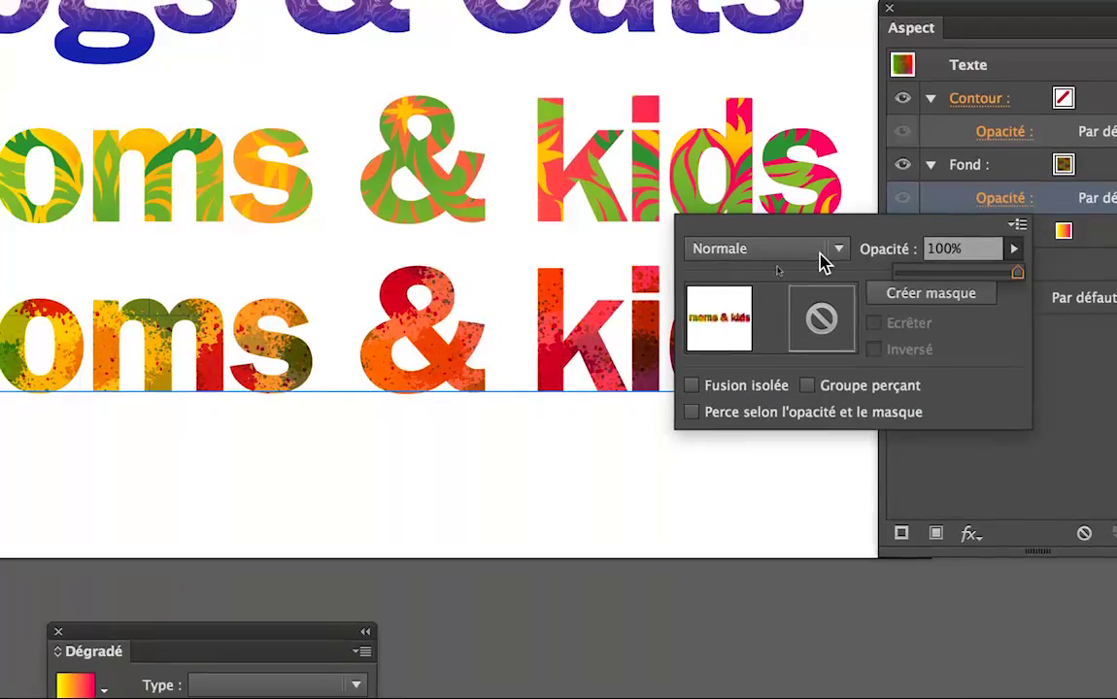
click(744, 238)
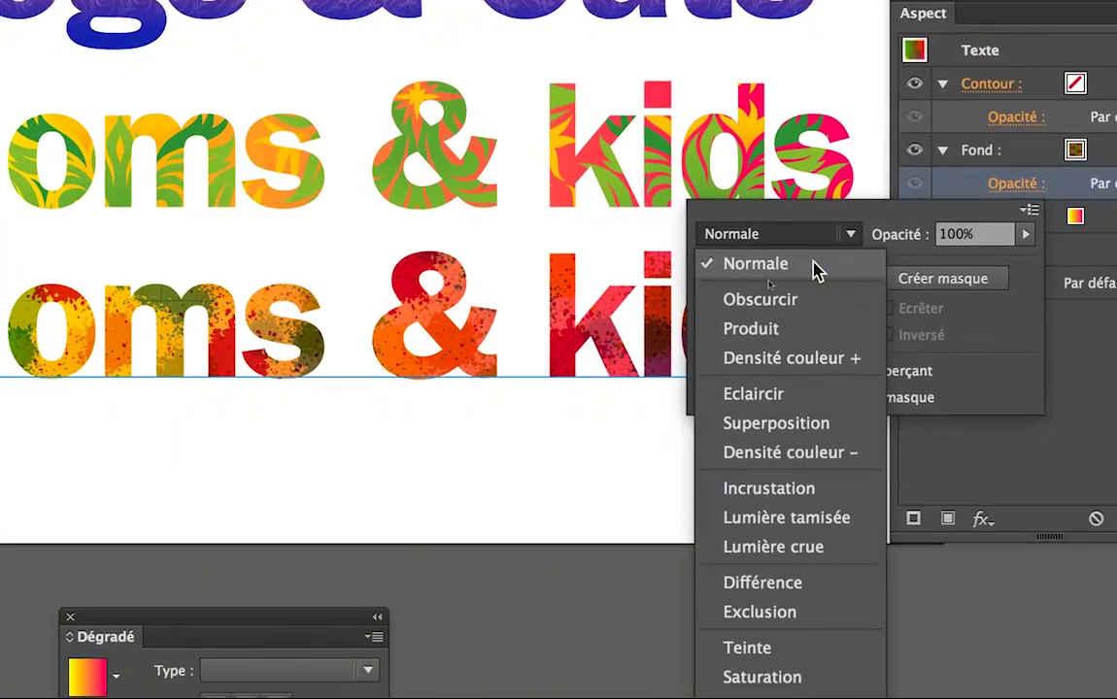
key(Escape)
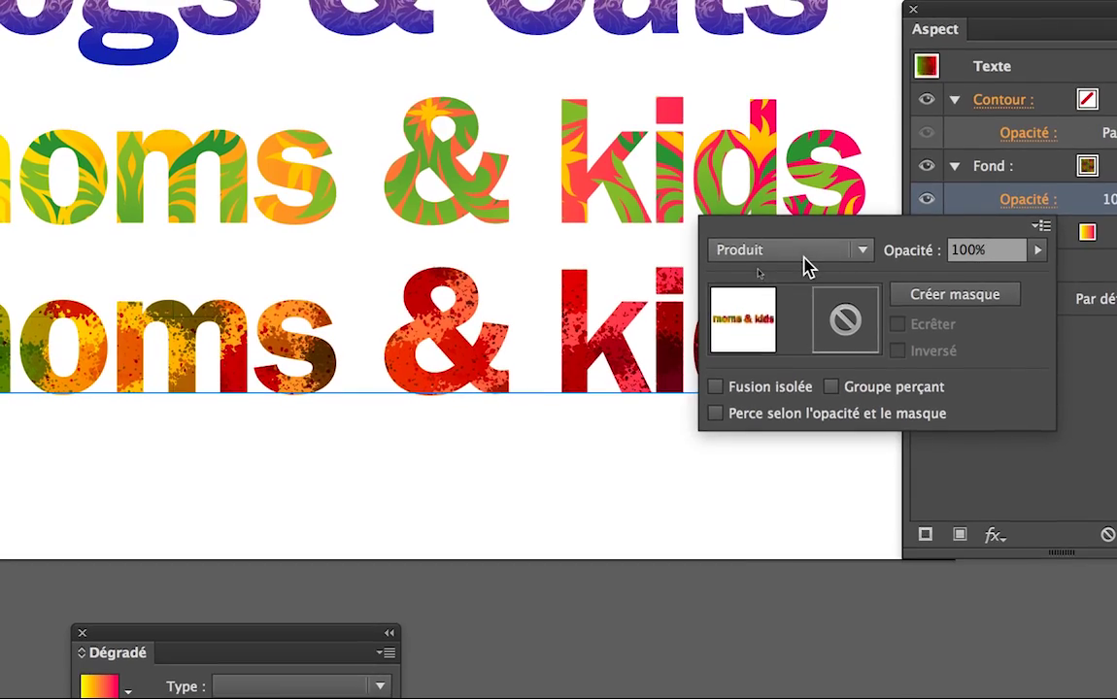
click(805, 267)
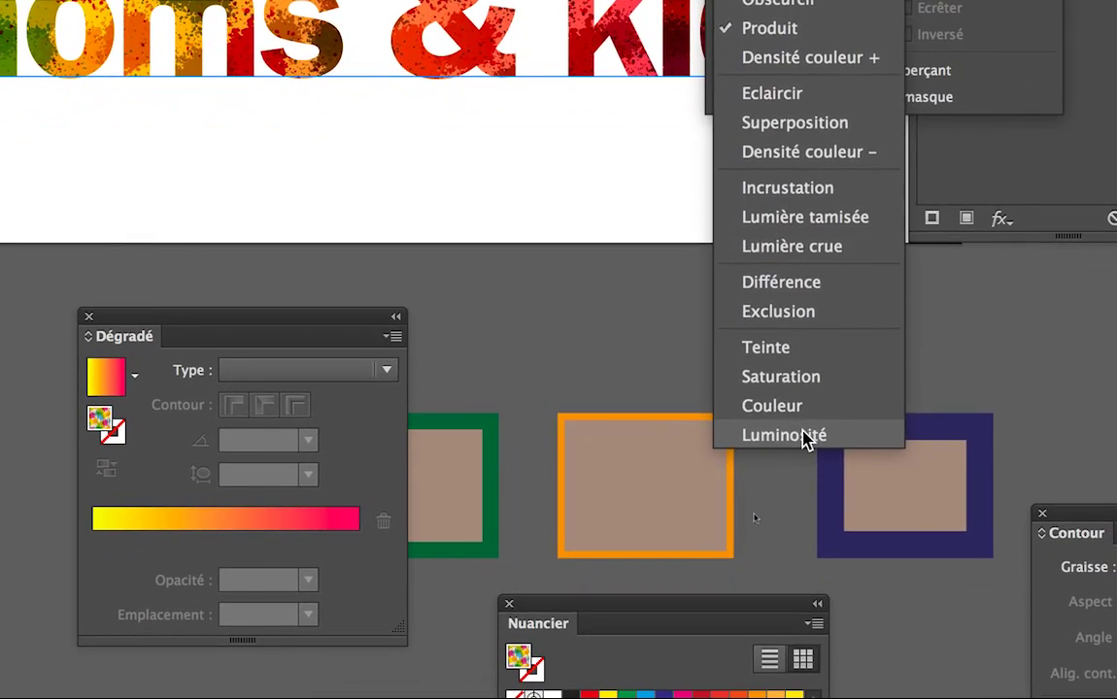
click(816, 478)
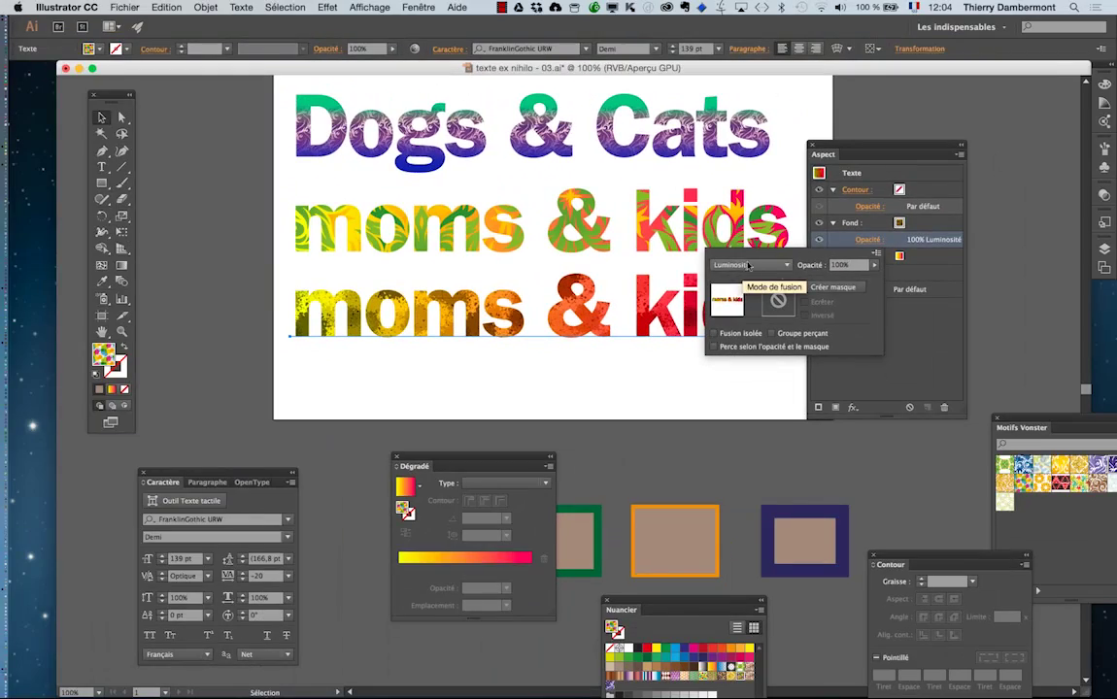
click(906, 339)
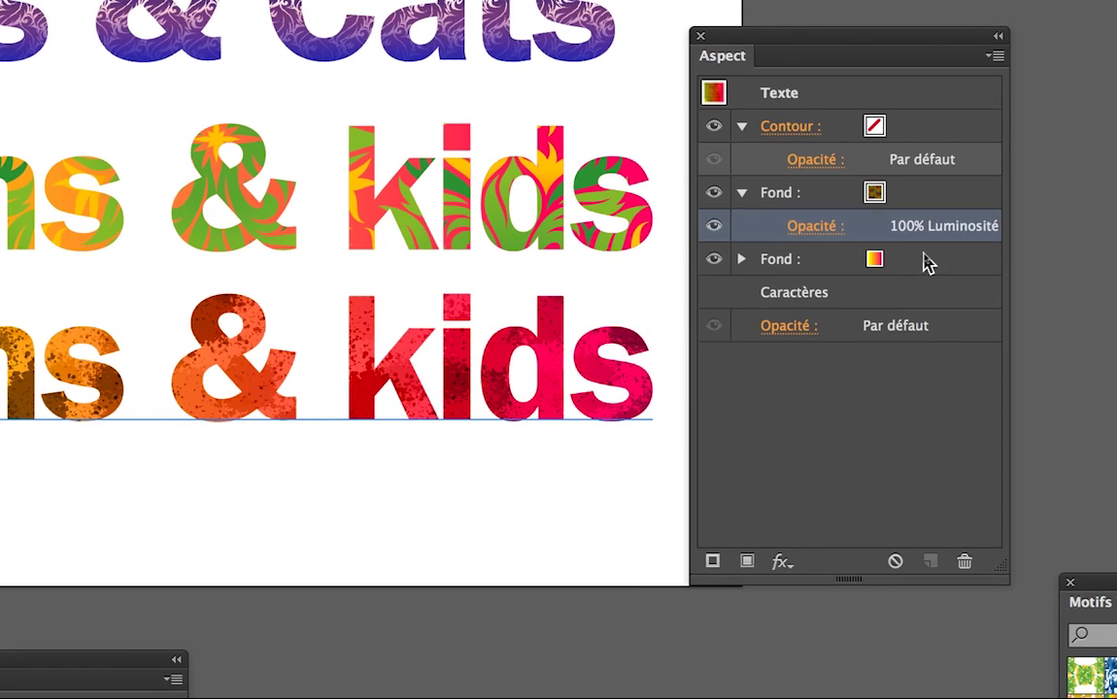
Recolour the lower text's gradient fill from a blue start stop to a green 09D400 end stop and move the Aspect panel off the artboard.
click(927, 257)
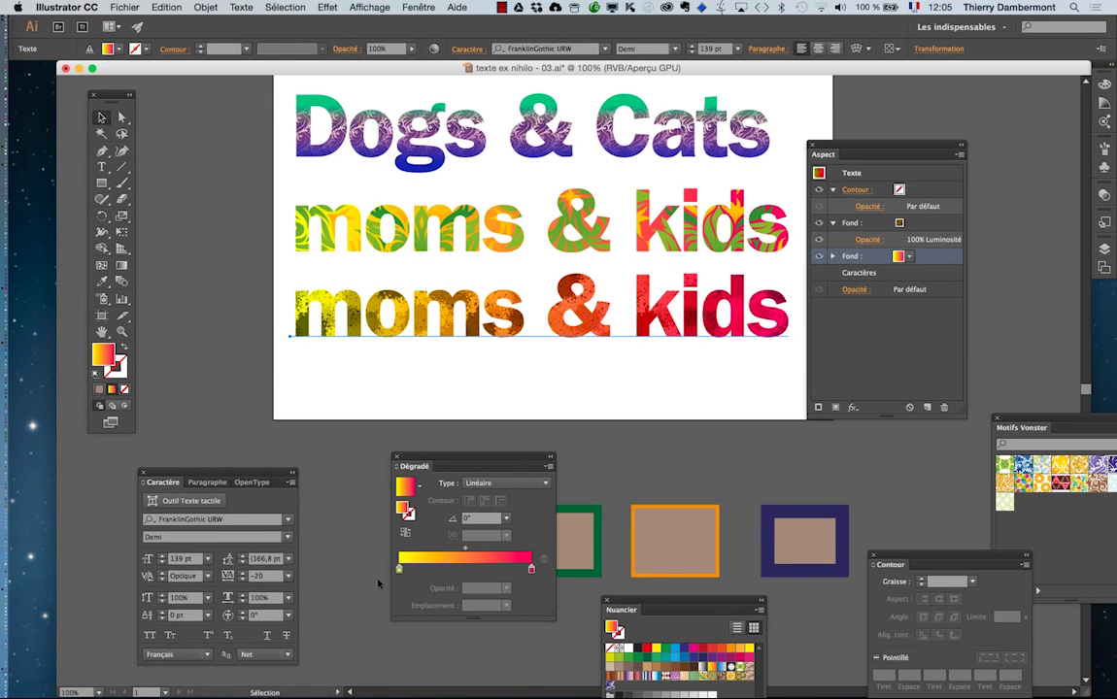
double_click(398, 570)
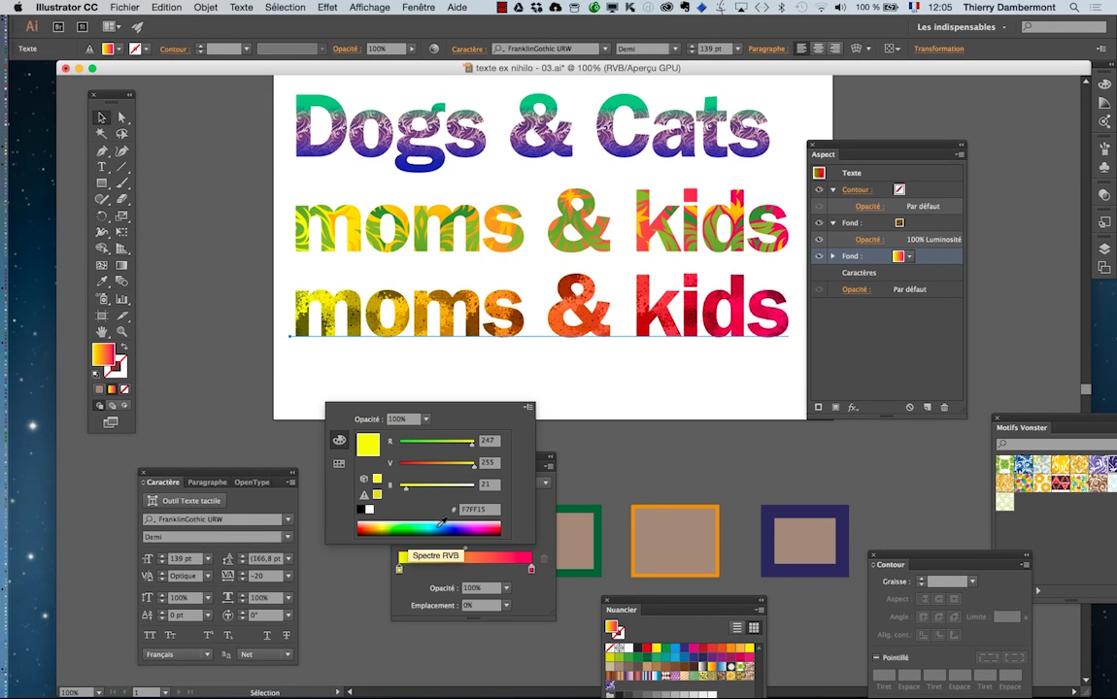
click(530, 570)
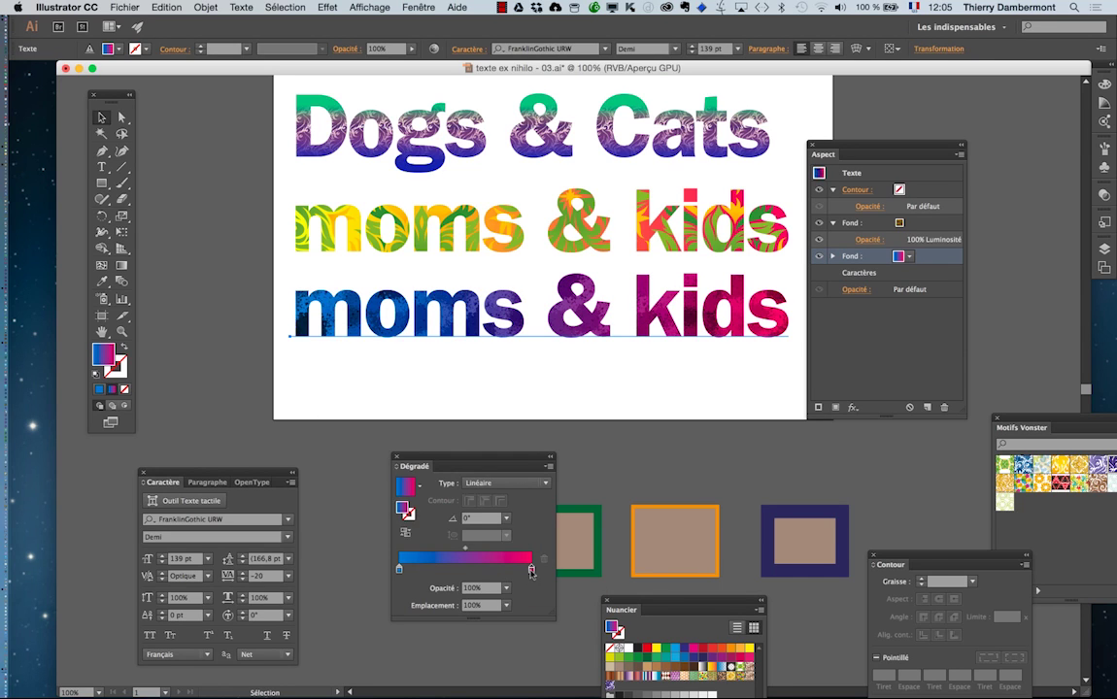
double_click(530, 570)
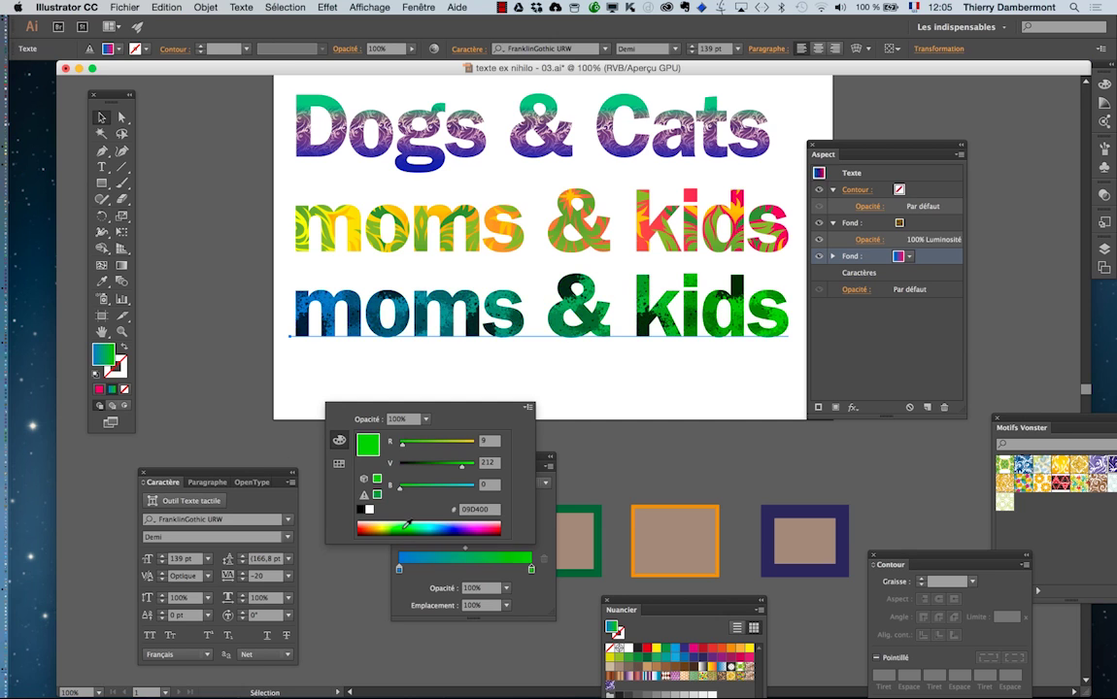
click(855, 141)
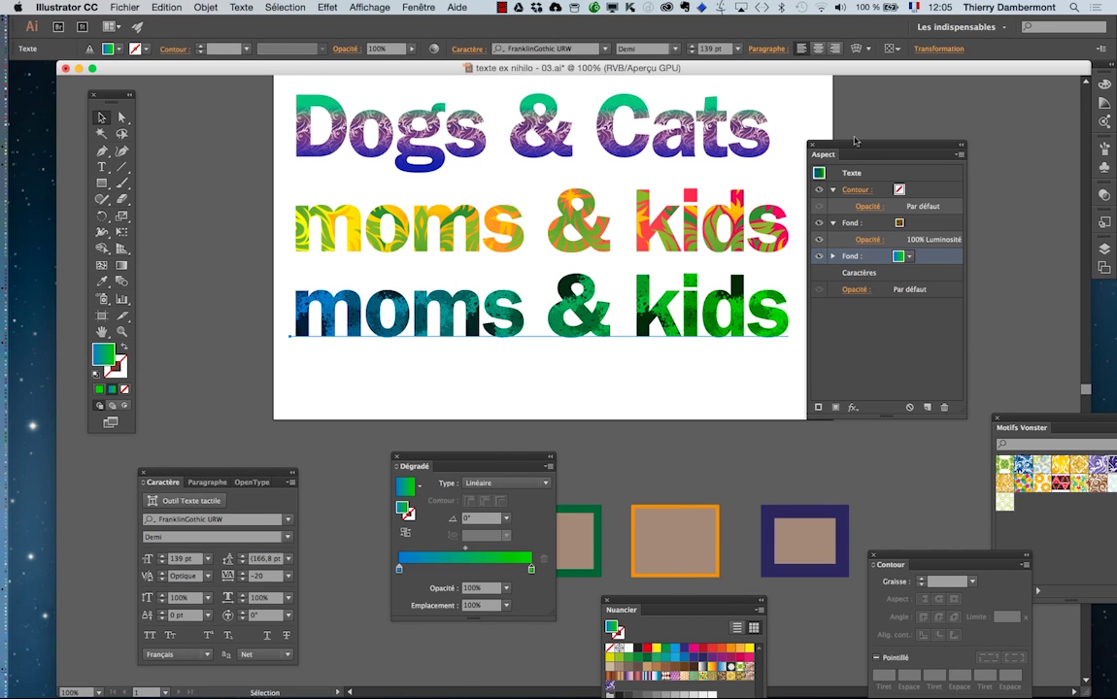
drag(846, 144, 877, 137)
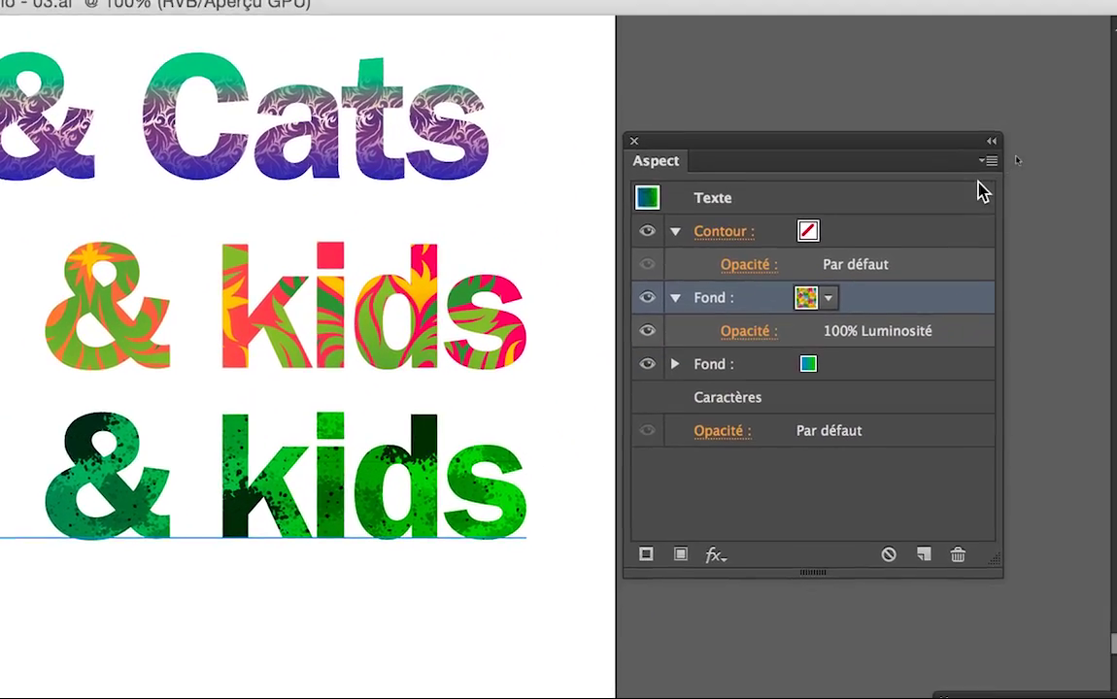
Add a new fill above the splatter pattern fill and give it the leopard-spot pattern swatch.
click(990, 162)
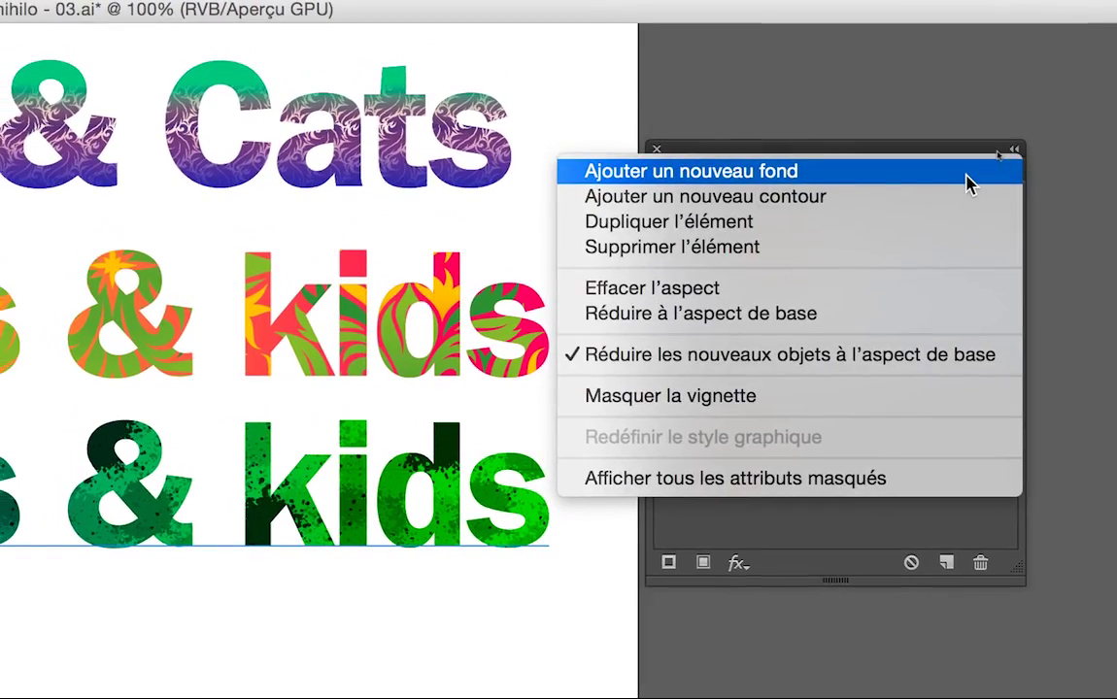
click(957, 167)
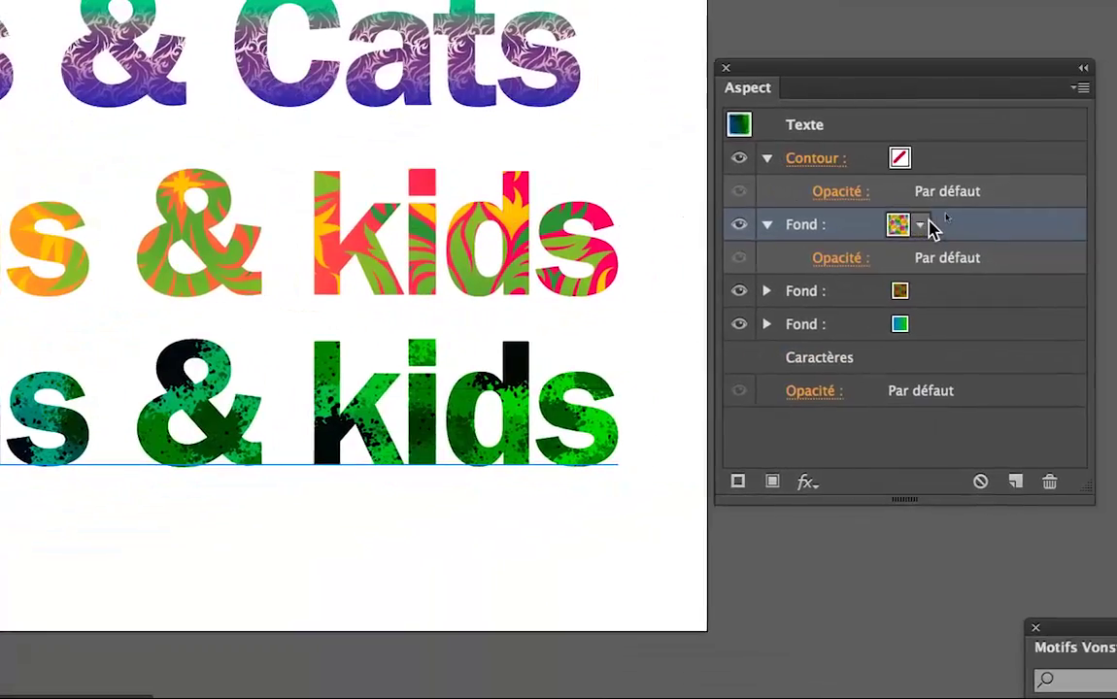
click(920, 233)
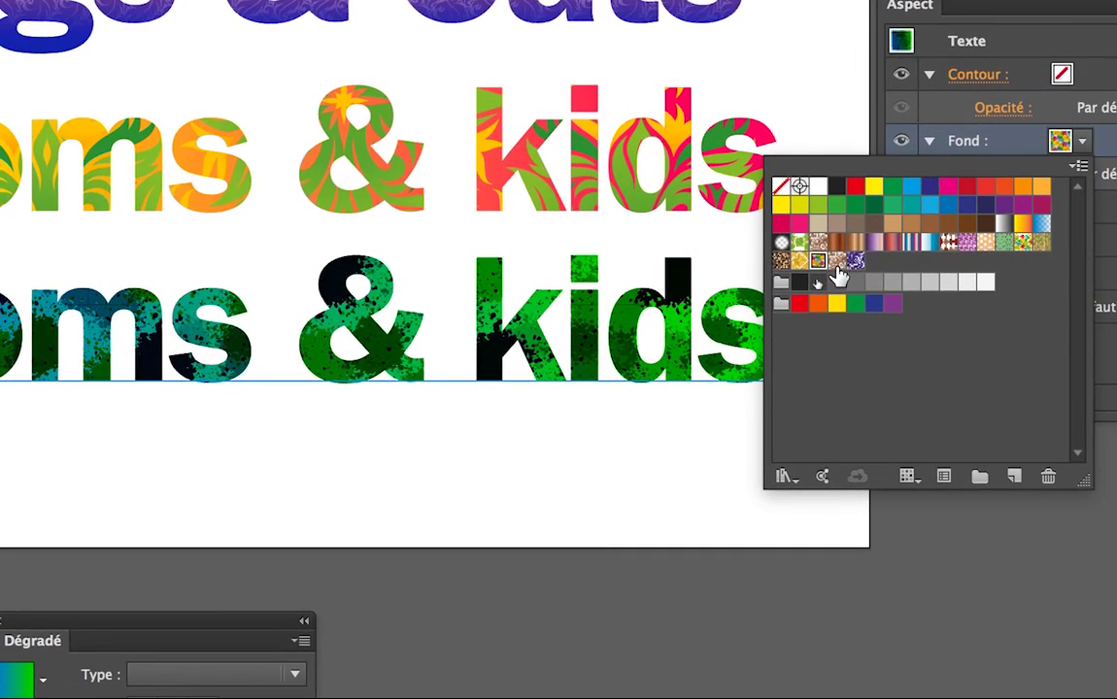
click(777, 262)
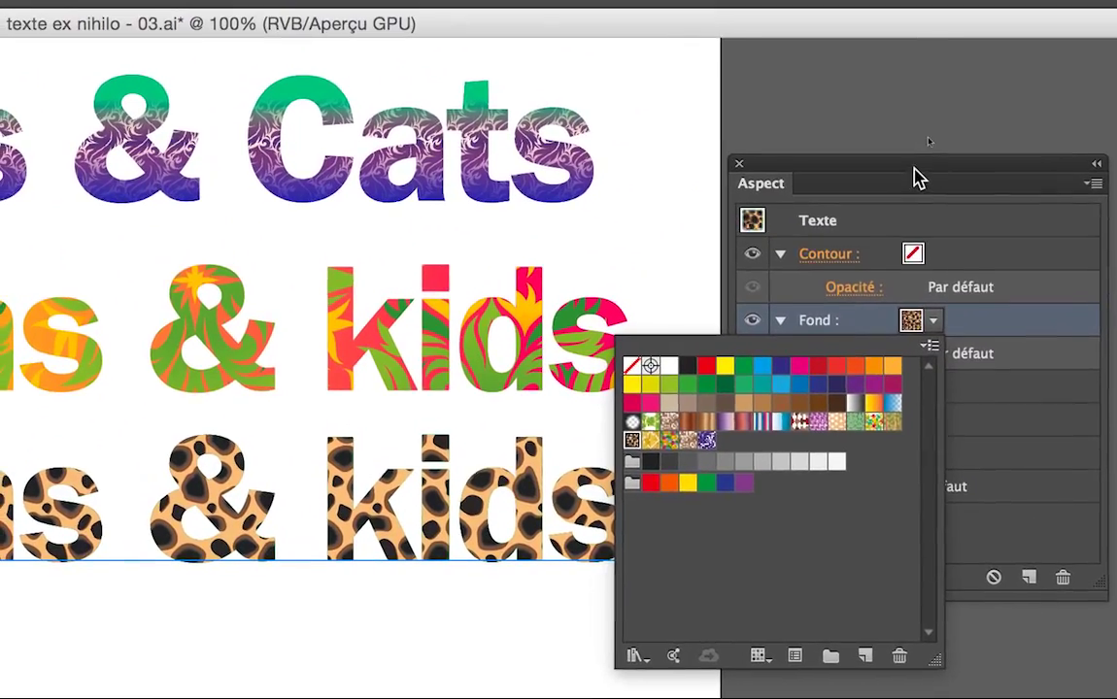
click(918, 178)
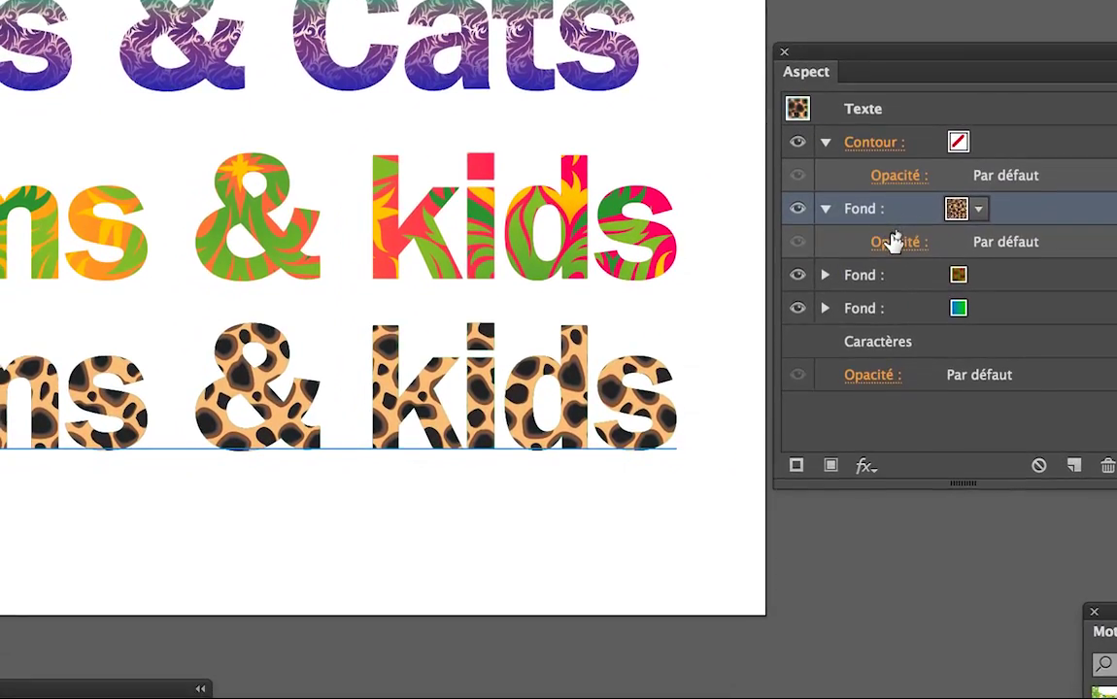
Set the leopard-spot fill's blending mode to Produit.
click(893, 243)
click(740, 290)
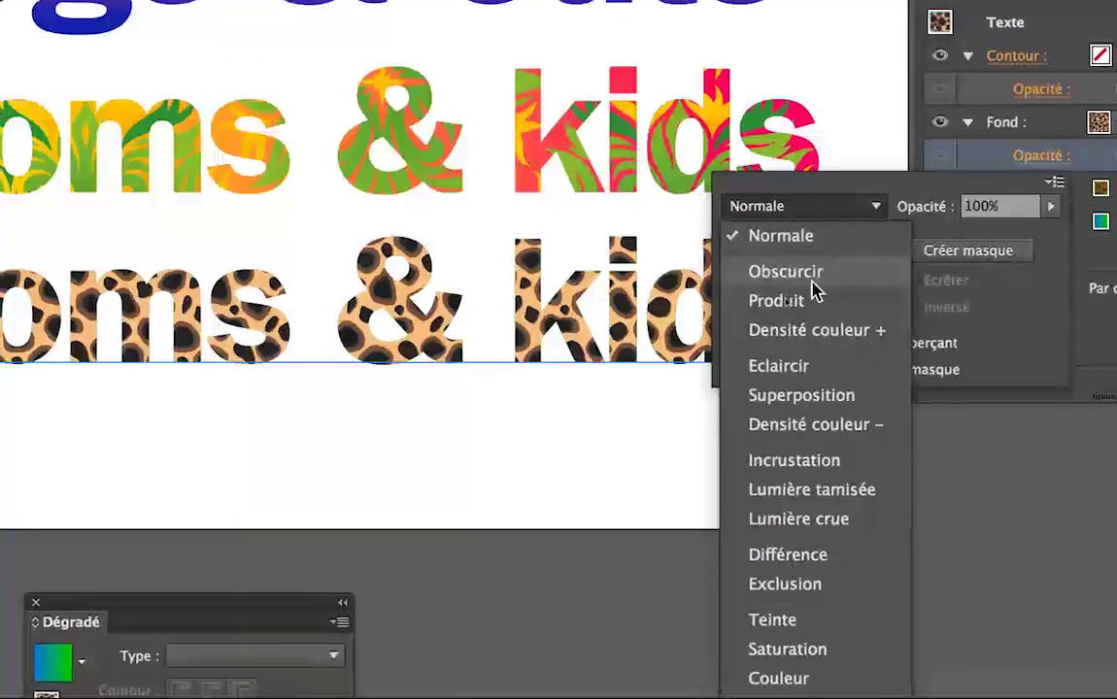
click(749, 333)
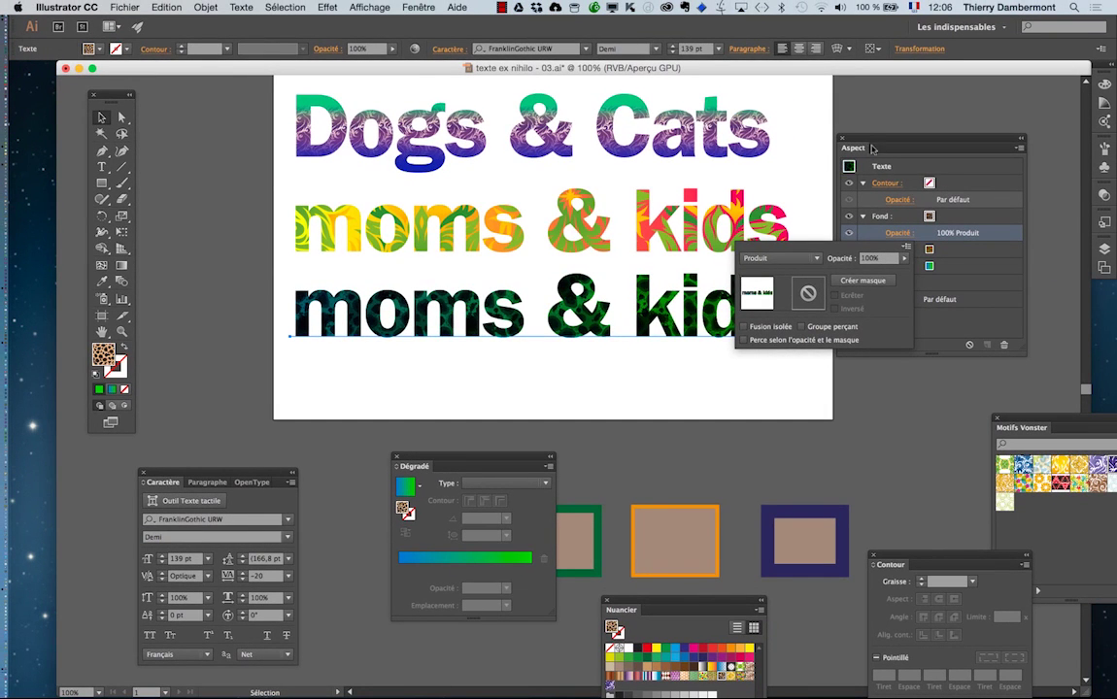
click(870, 145)
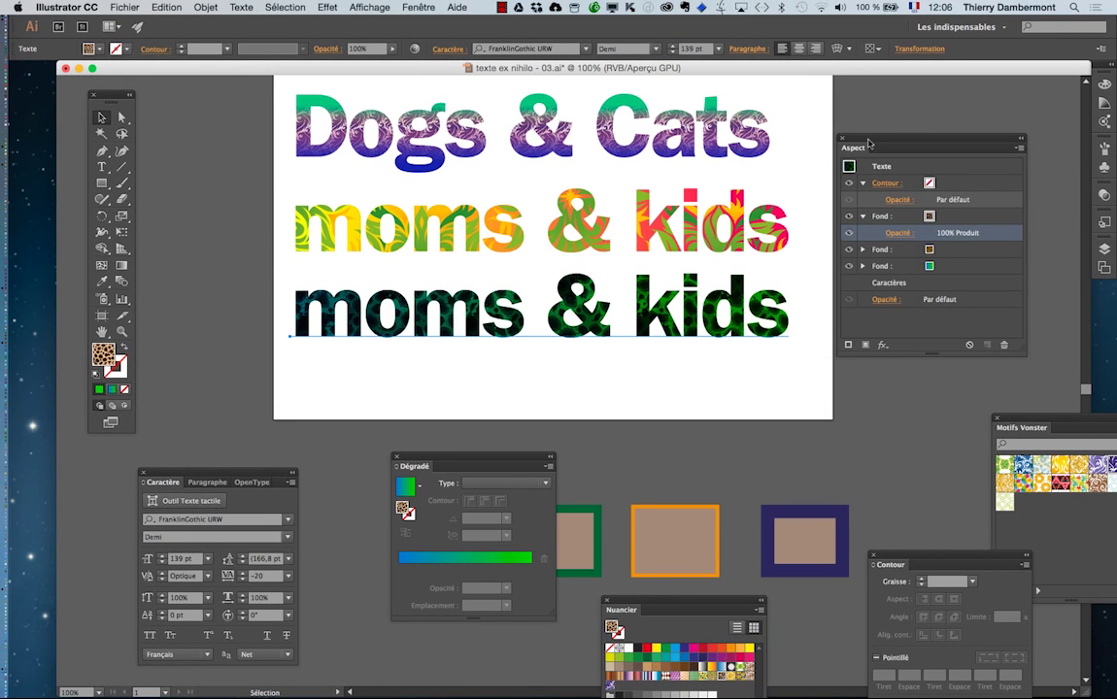
Recolour the bottom gradient fill with a yellow-green CEE900 start stop and a pink E90075 end stop.
click(960, 268)
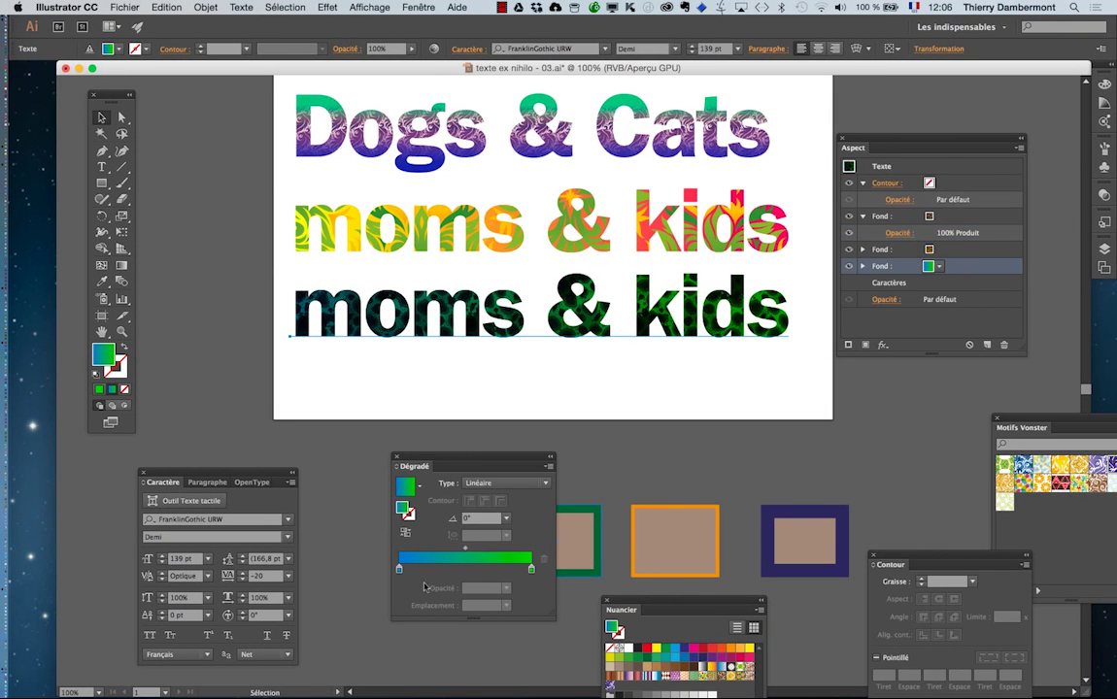
click(399, 571)
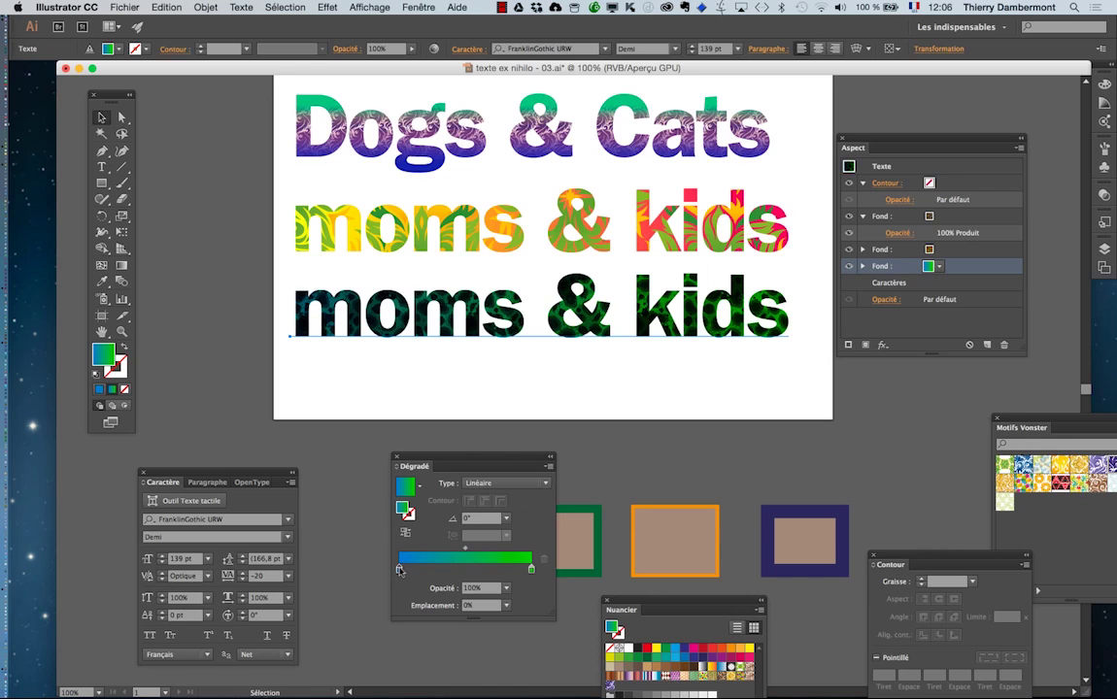
double_click(398, 570)
click(386, 525)
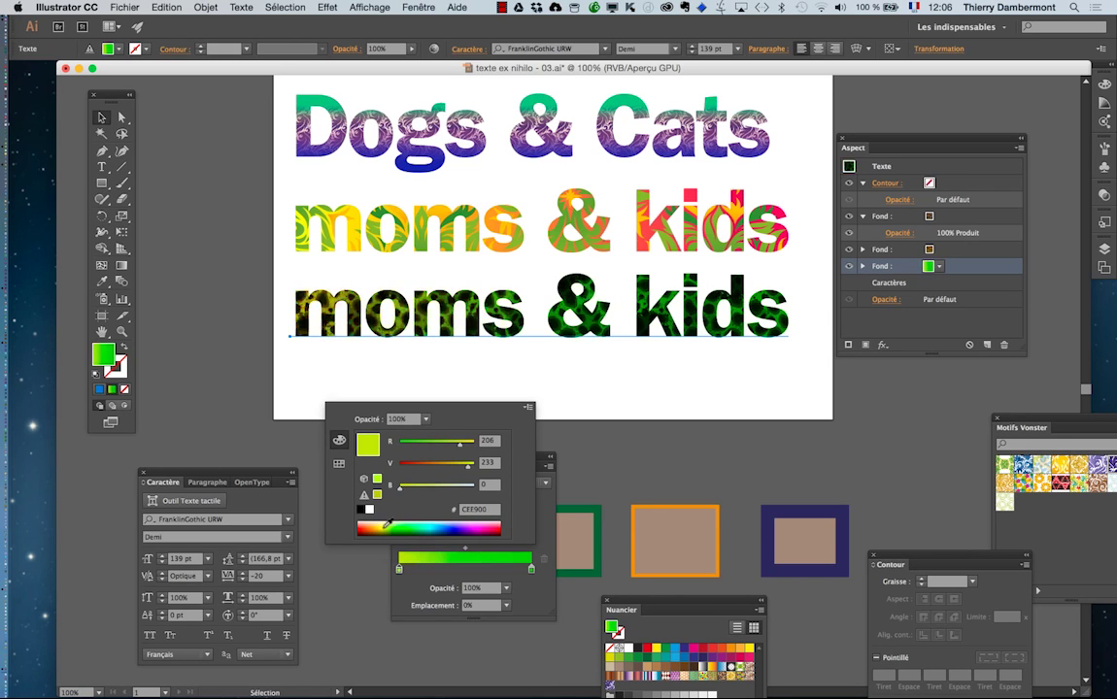
click(530, 571)
double_click(531, 570)
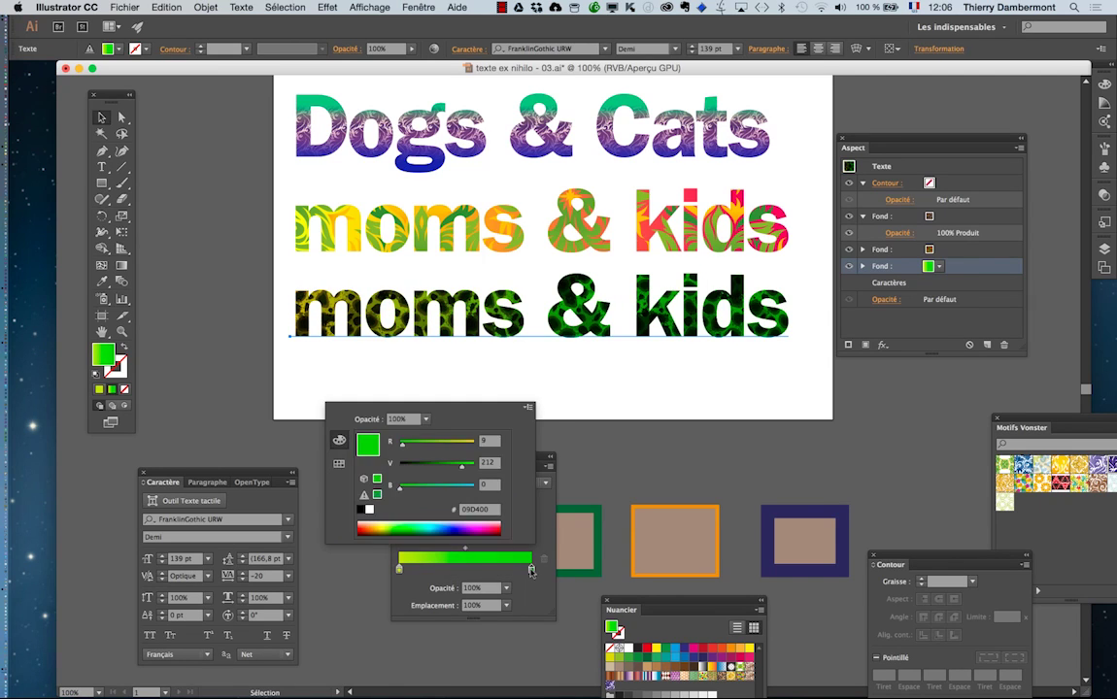
click(494, 526)
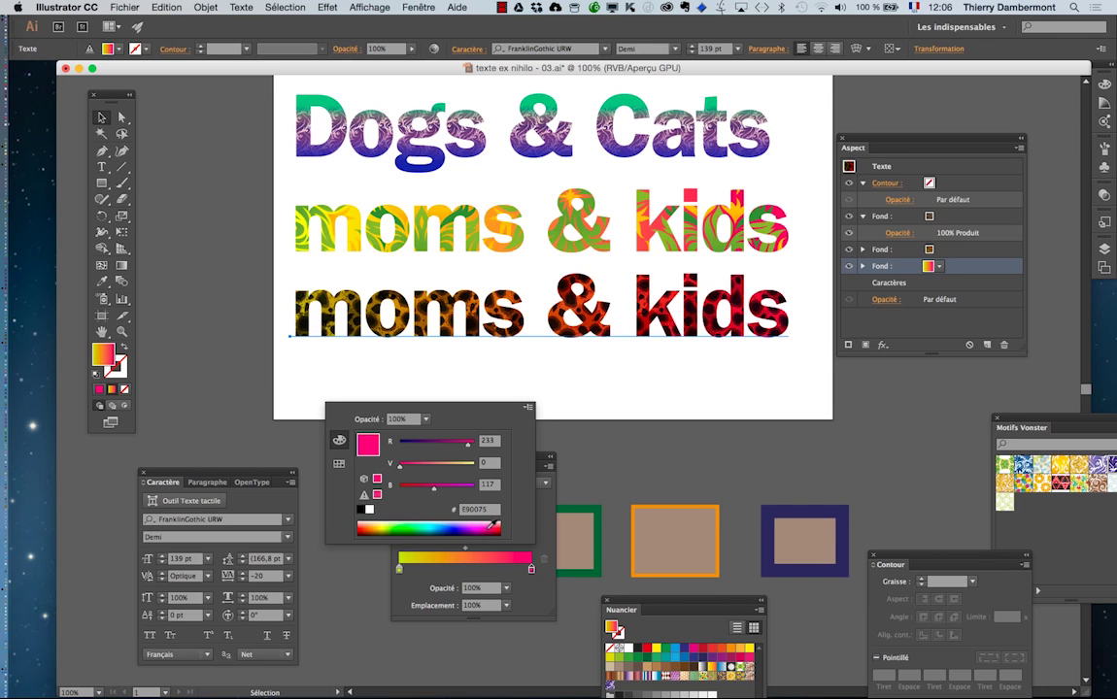
click(485, 354)
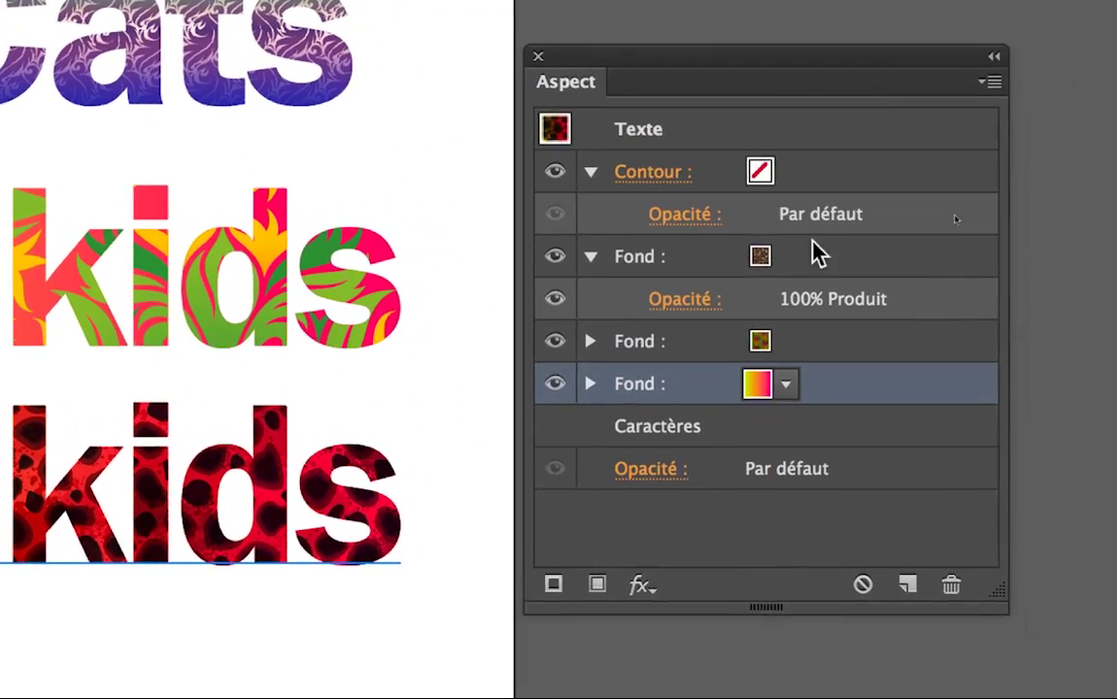
Review the three stacked fills of the lower text one by one, expanding the splatter pattern fill to show its opacity settings.
click(1041, 207)
click(753, 249)
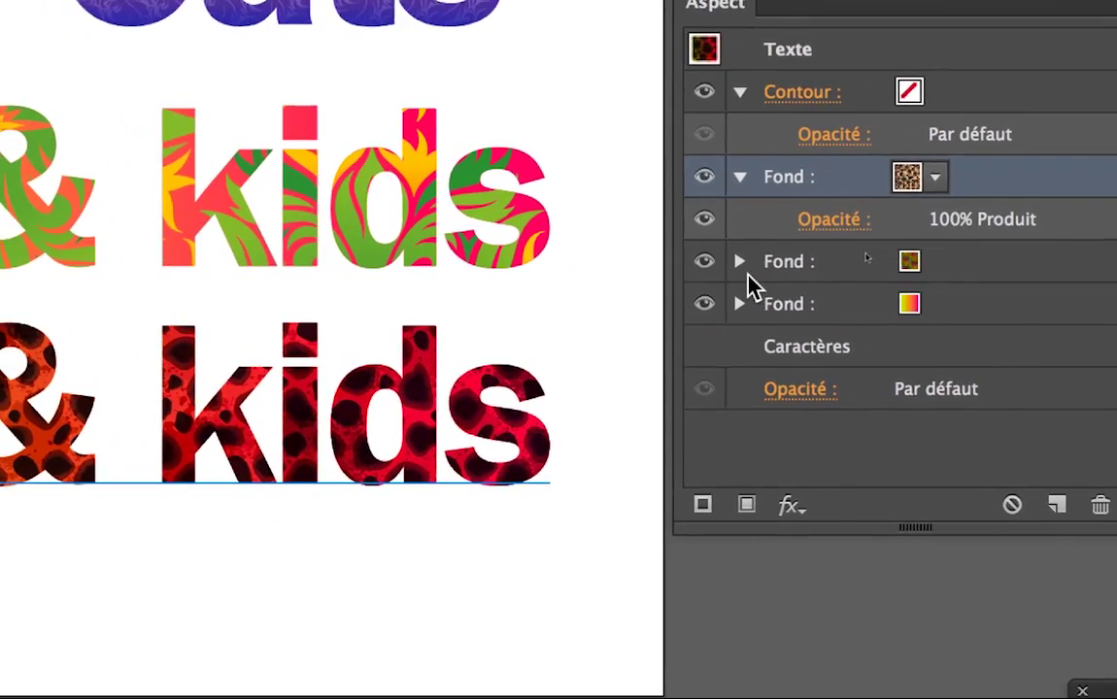
click(639, 268)
click(931, 277)
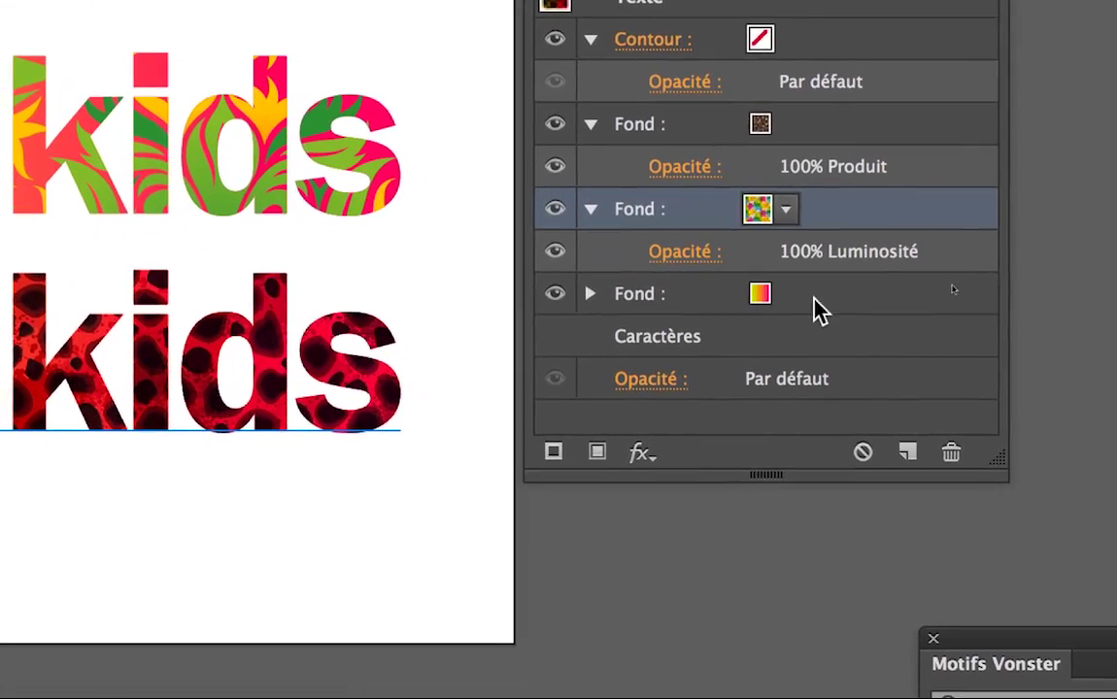
click(843, 345)
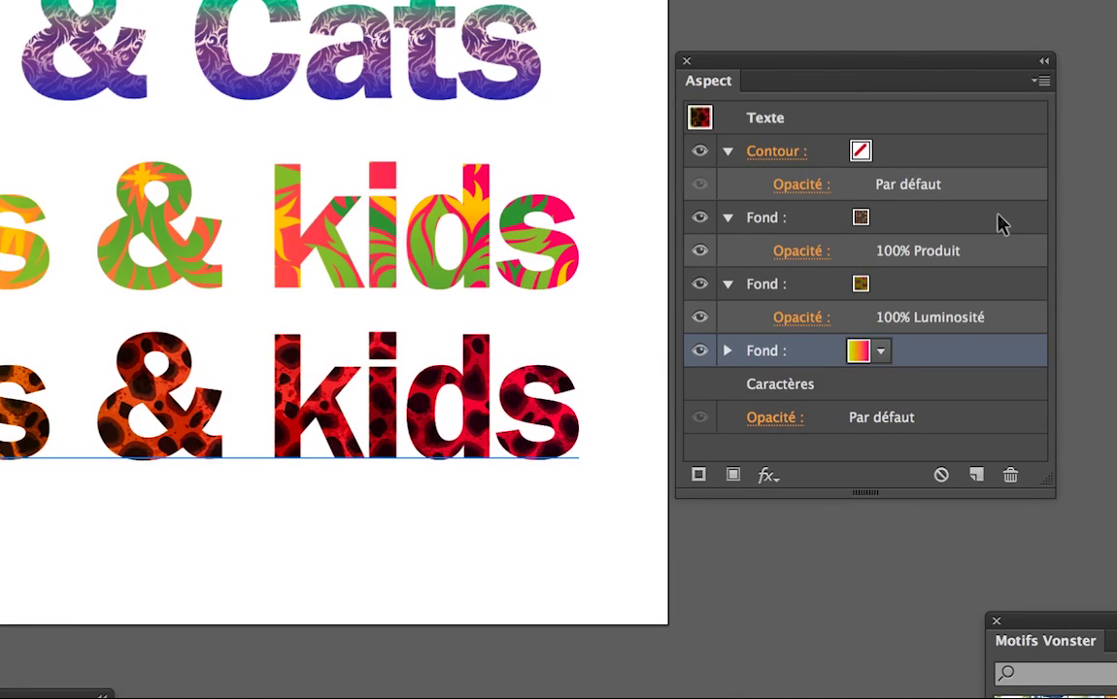
Select the leopard-spot fill and open the Scale options with object transformation off, leaving only pattern transformation, with the dialog clear of the text.
click(1000, 223)
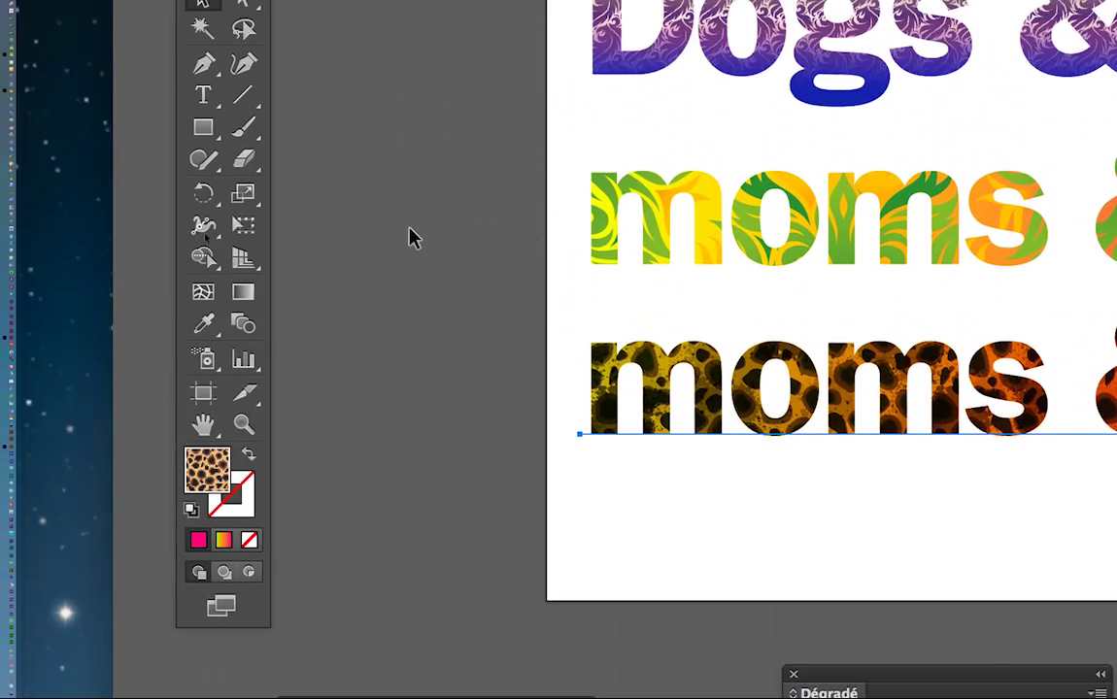
click(244, 197)
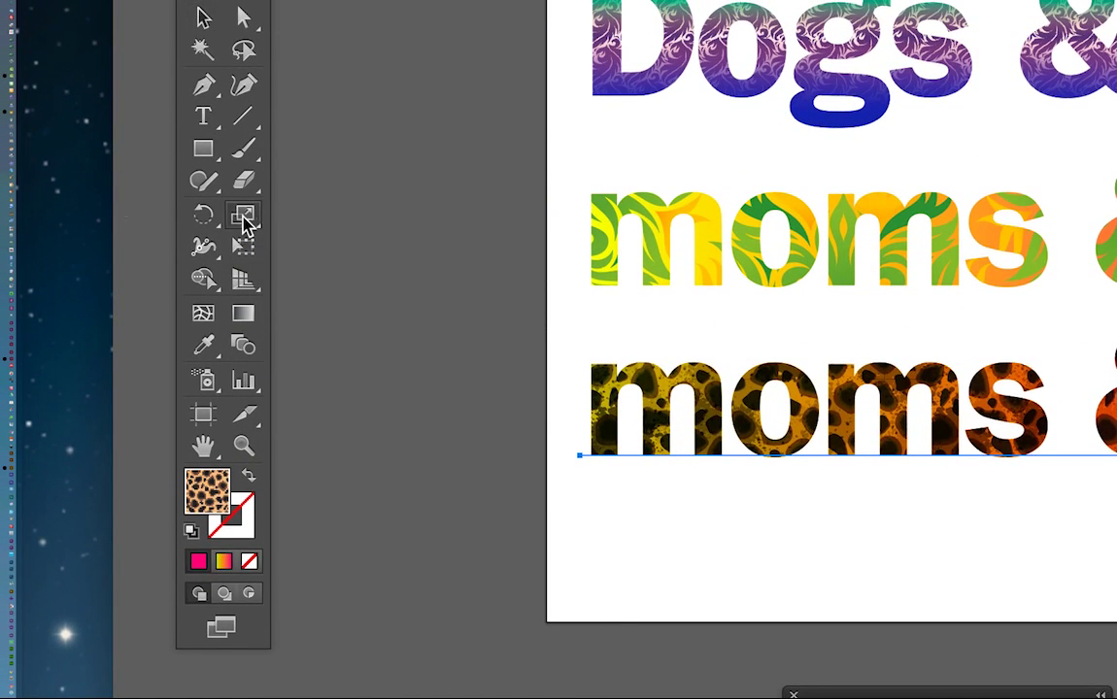
double_click(243, 221)
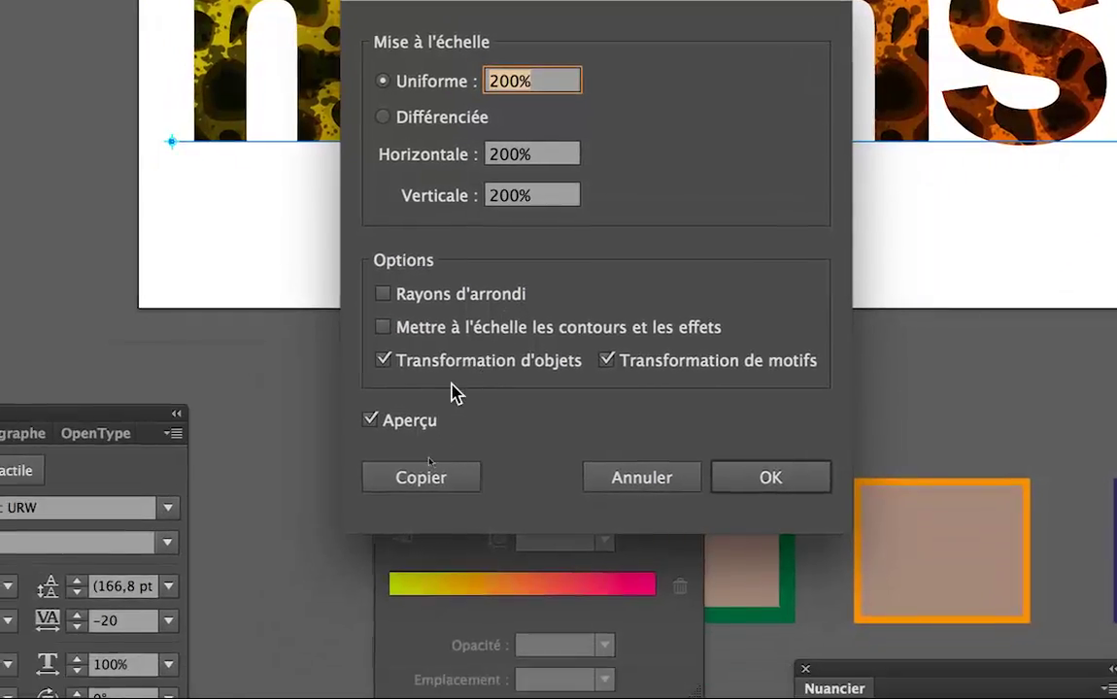
click(454, 378)
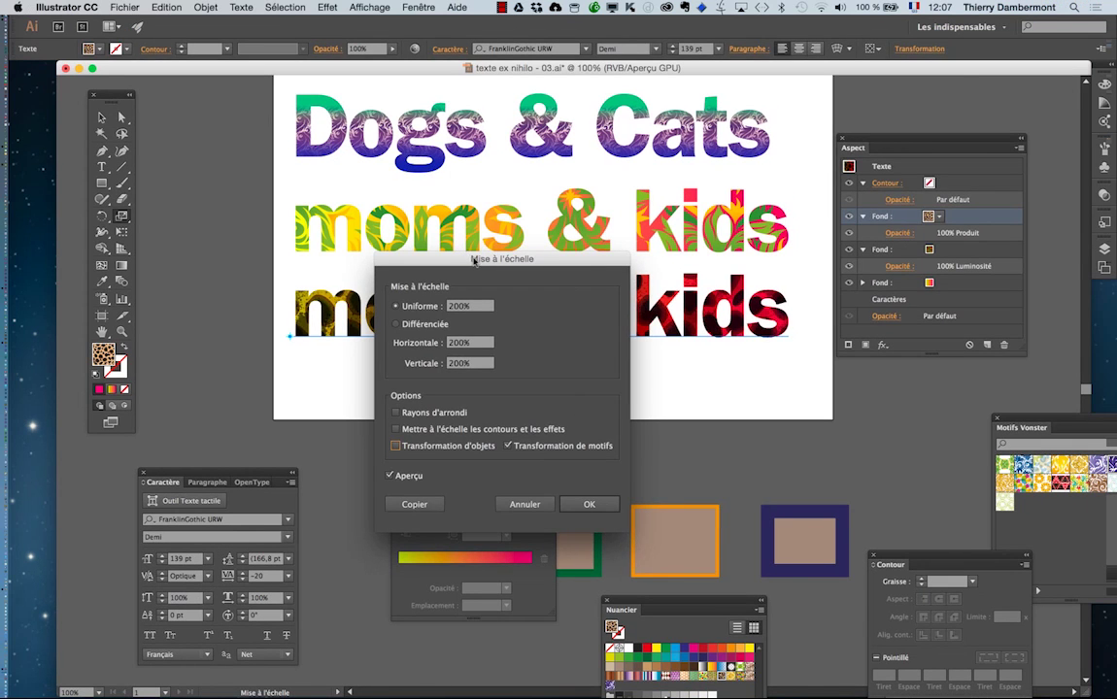
drag(474, 260, 864, 57)
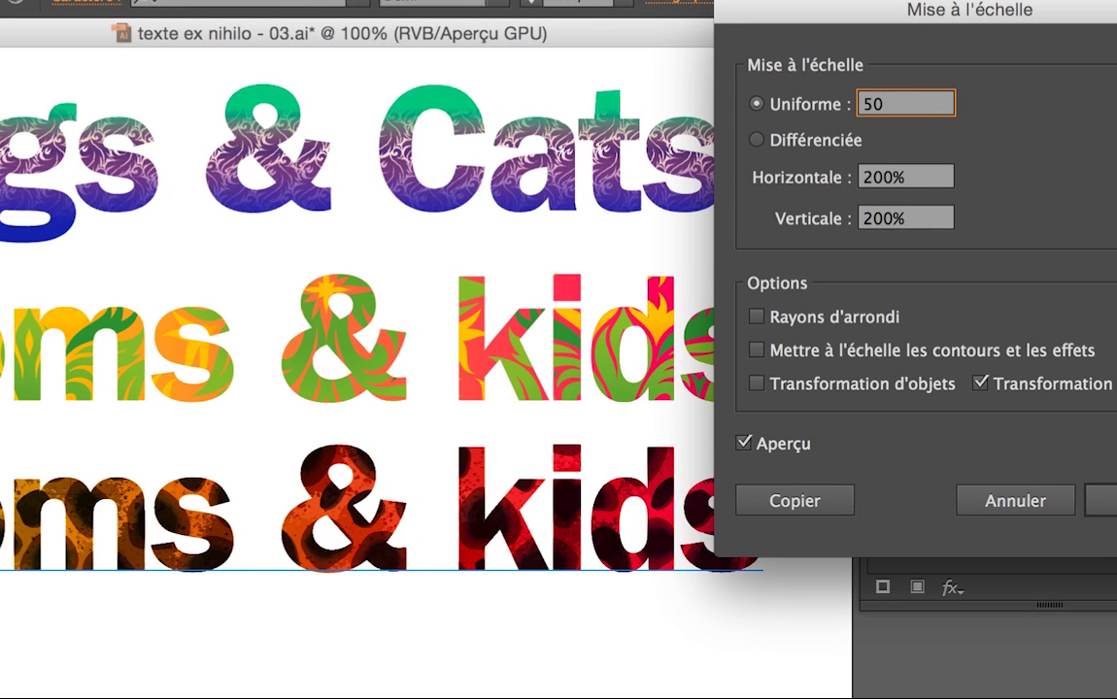
Preview the leopard pattern scaled uniformly to 50% and to 25%.
key(Tab)
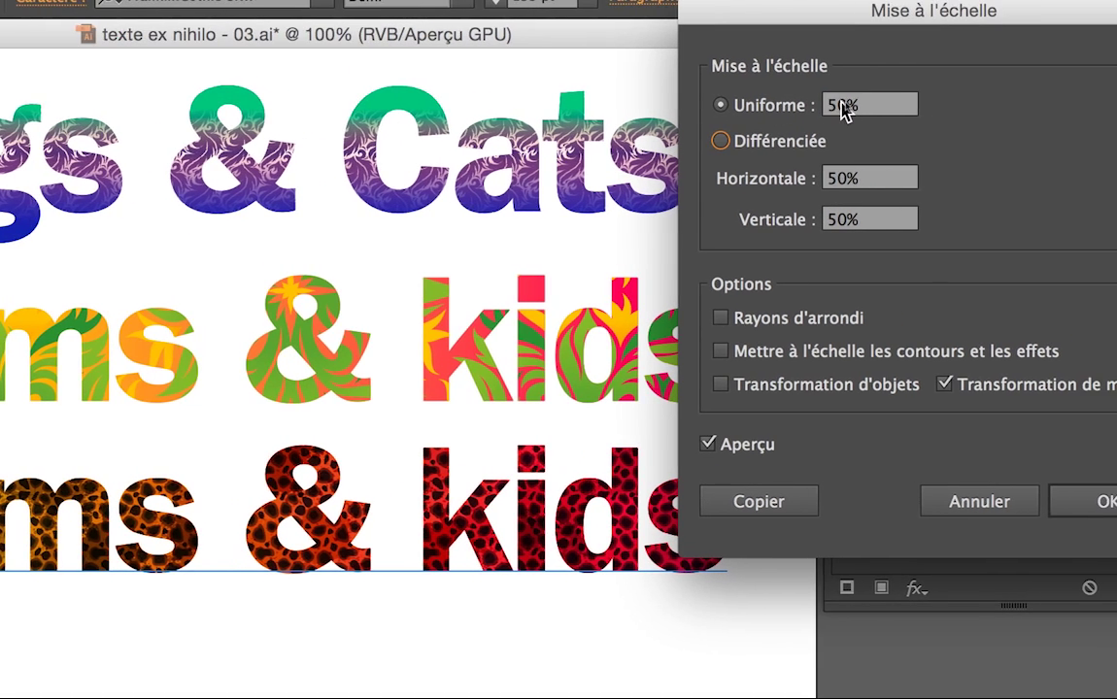
key(shift+Tab)
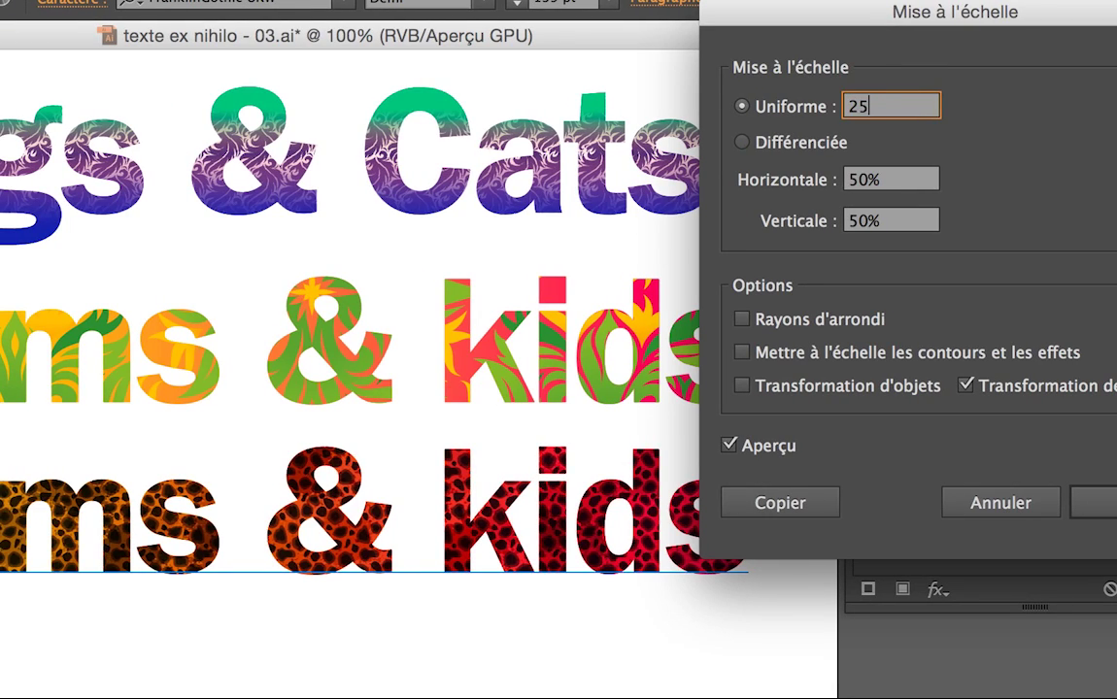
key(Tab)
Scale the leopard pattern uniformly to 200% and apply the scaling.
key(shift+Tab)
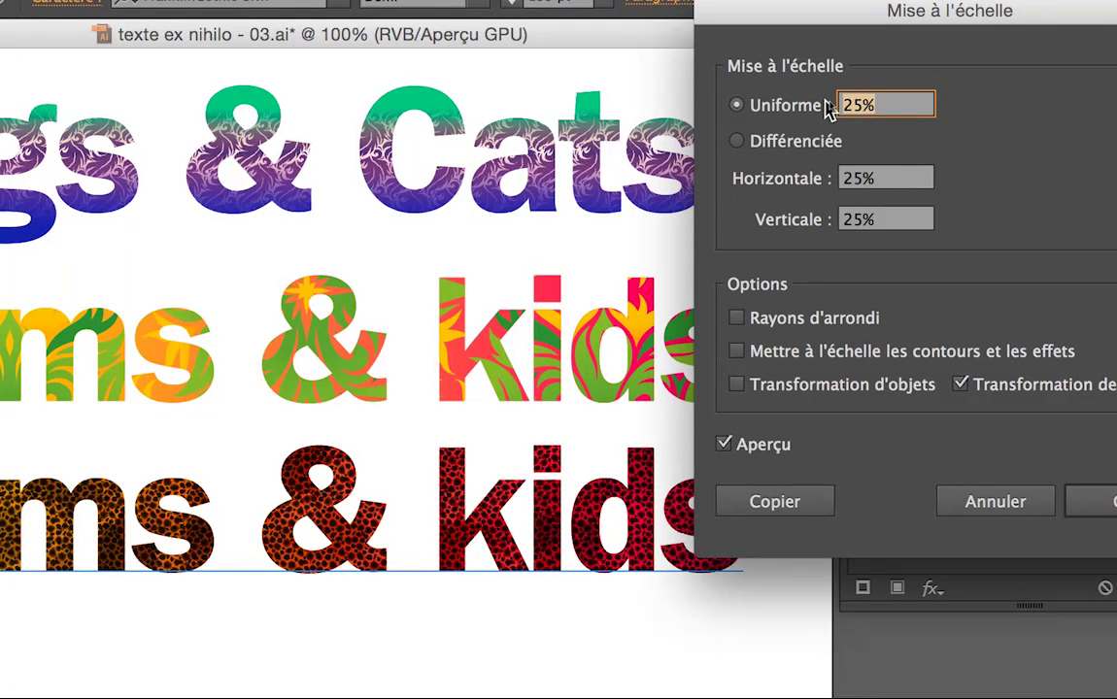
key(Tab)
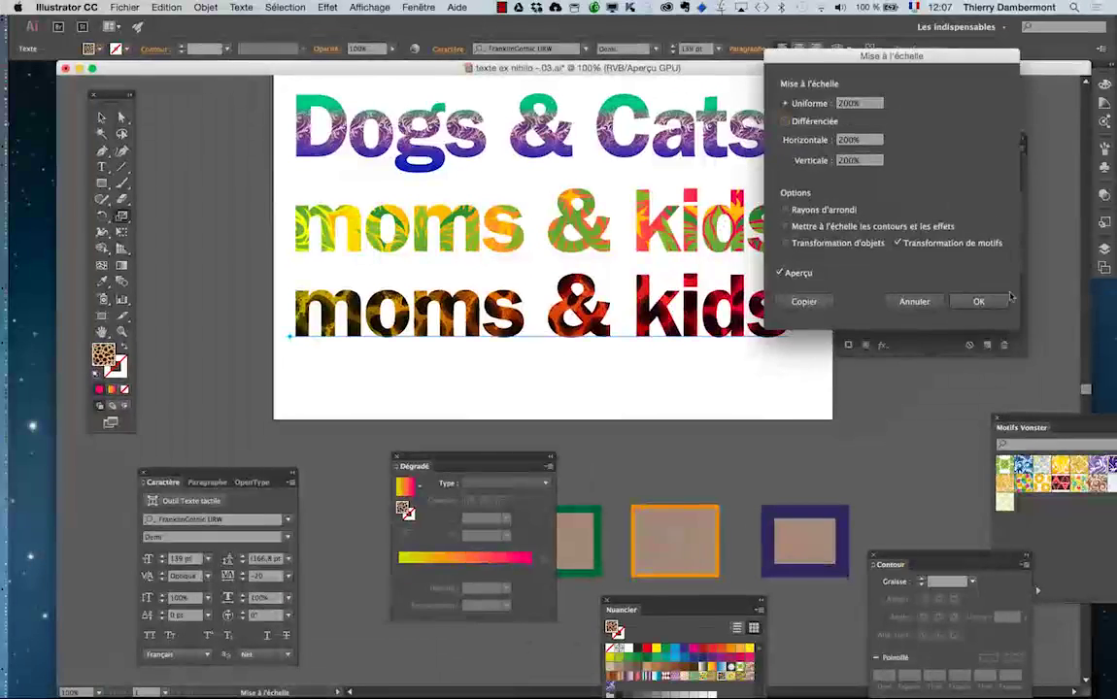
click(1095, 485)
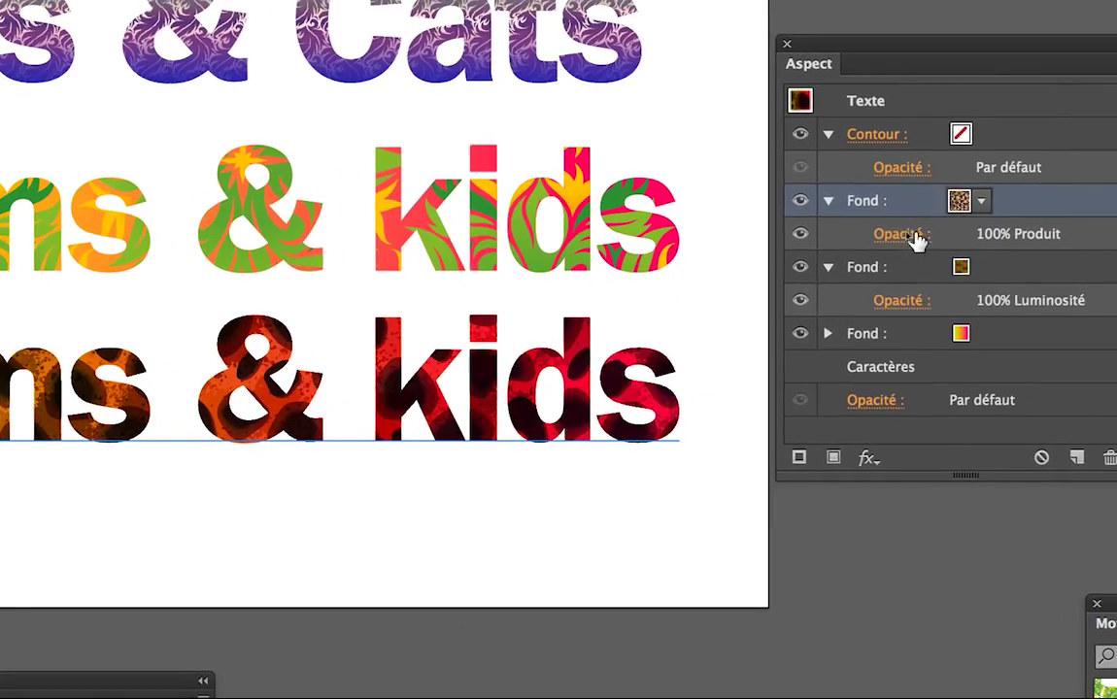
Set the leopard-spot fill's blending mode to Eclaircir.
click(914, 236)
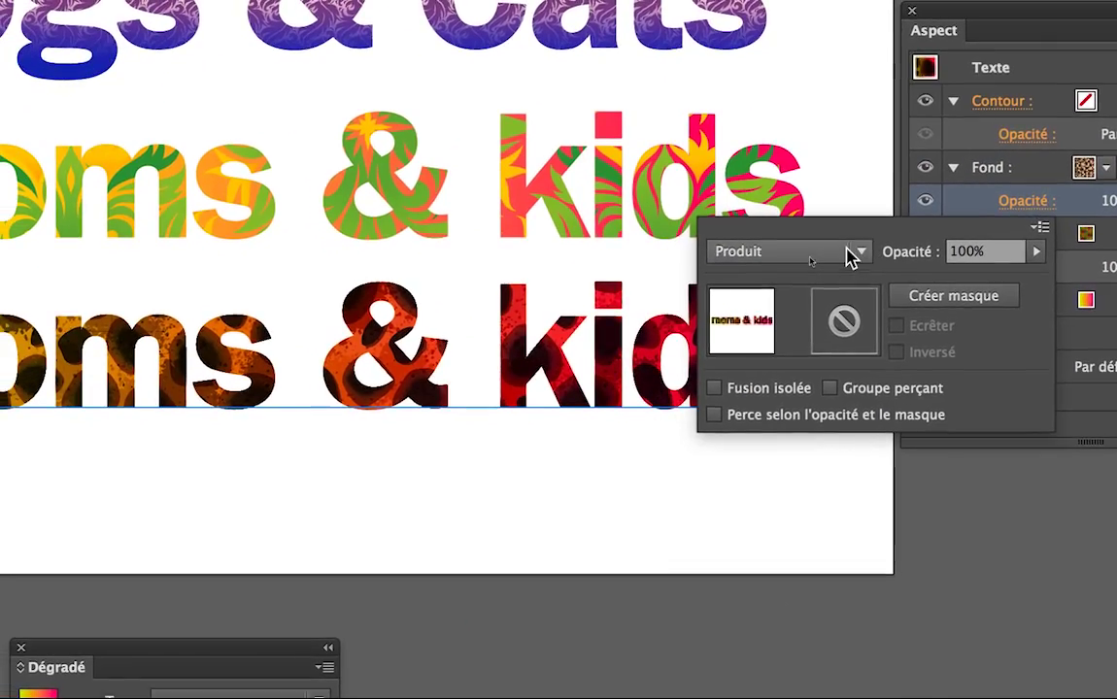
click(647, 288)
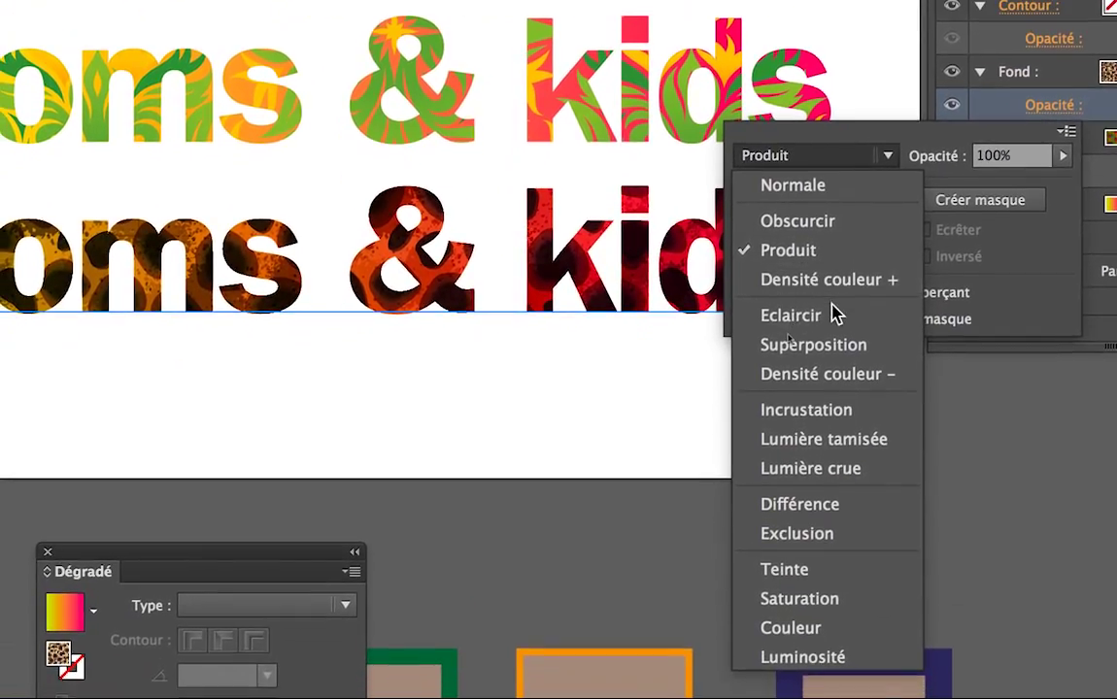
click(831, 335)
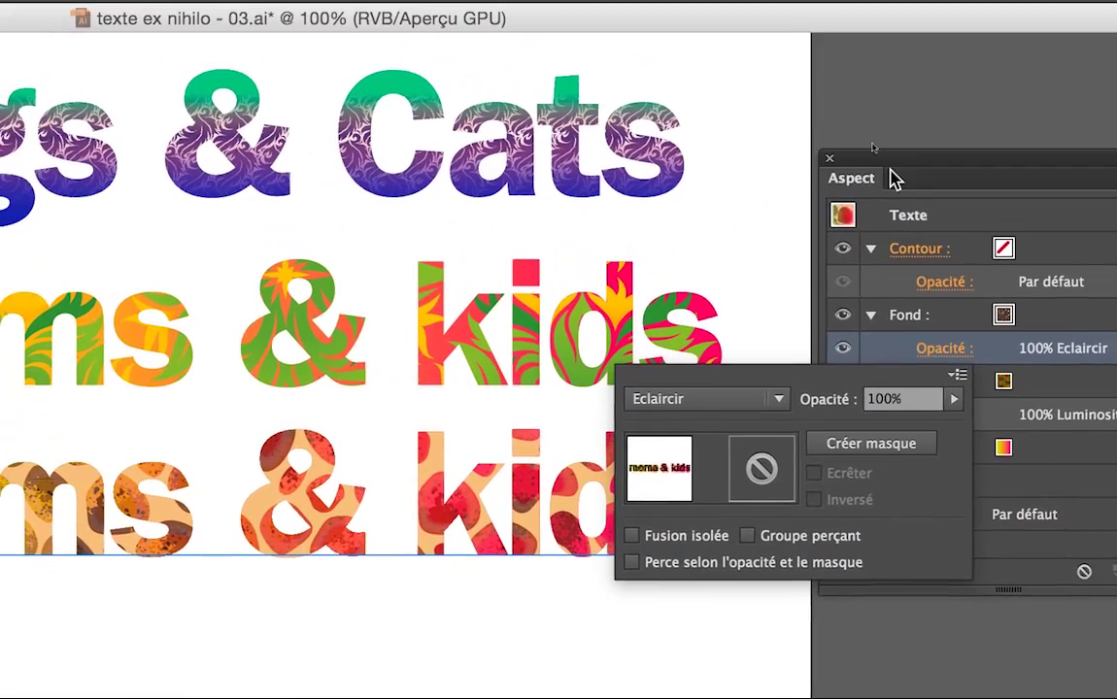
click(893, 179)
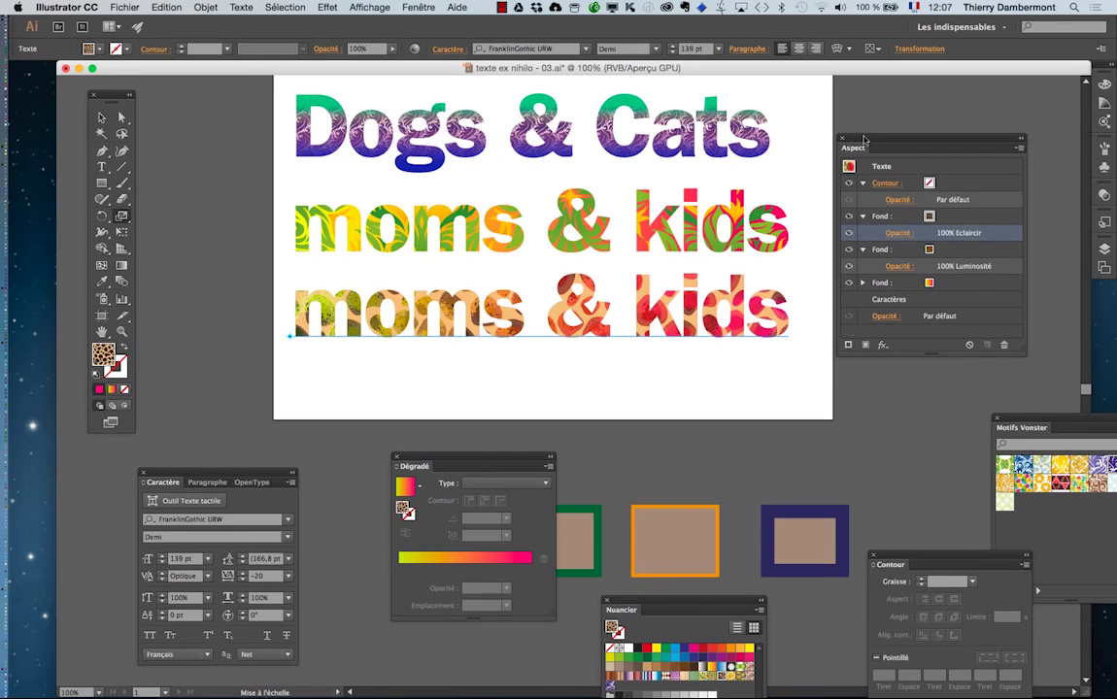
Delete the three framed rectangles below the artboard.
scroll(640, 355, down, 1)
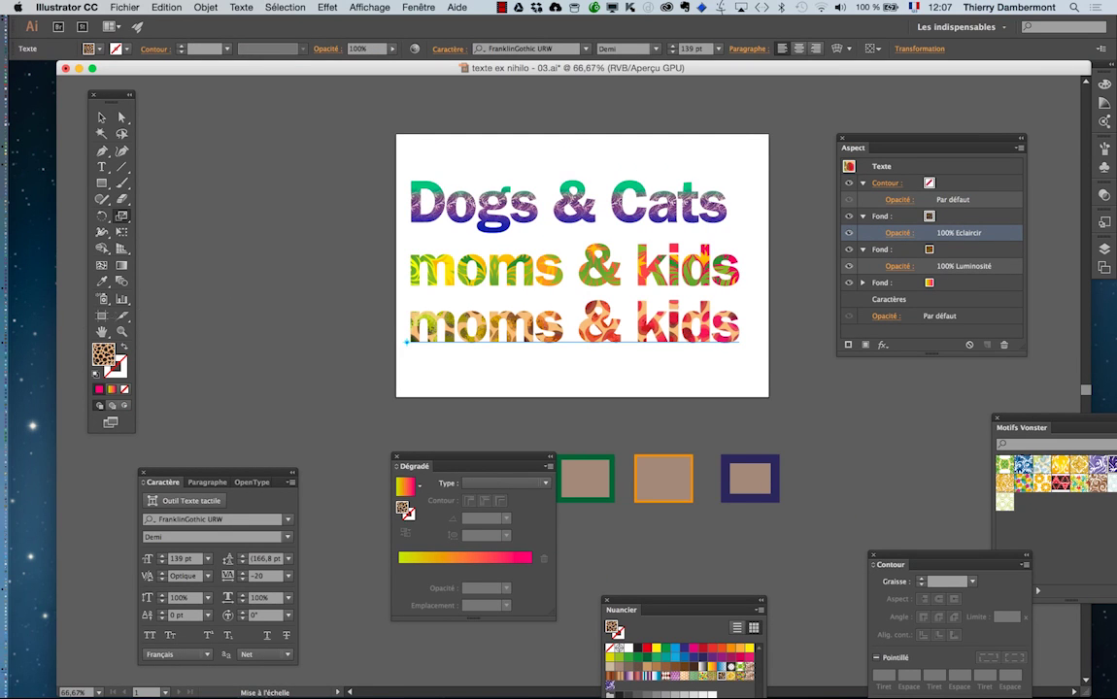
drag(386, 323, 279, 208)
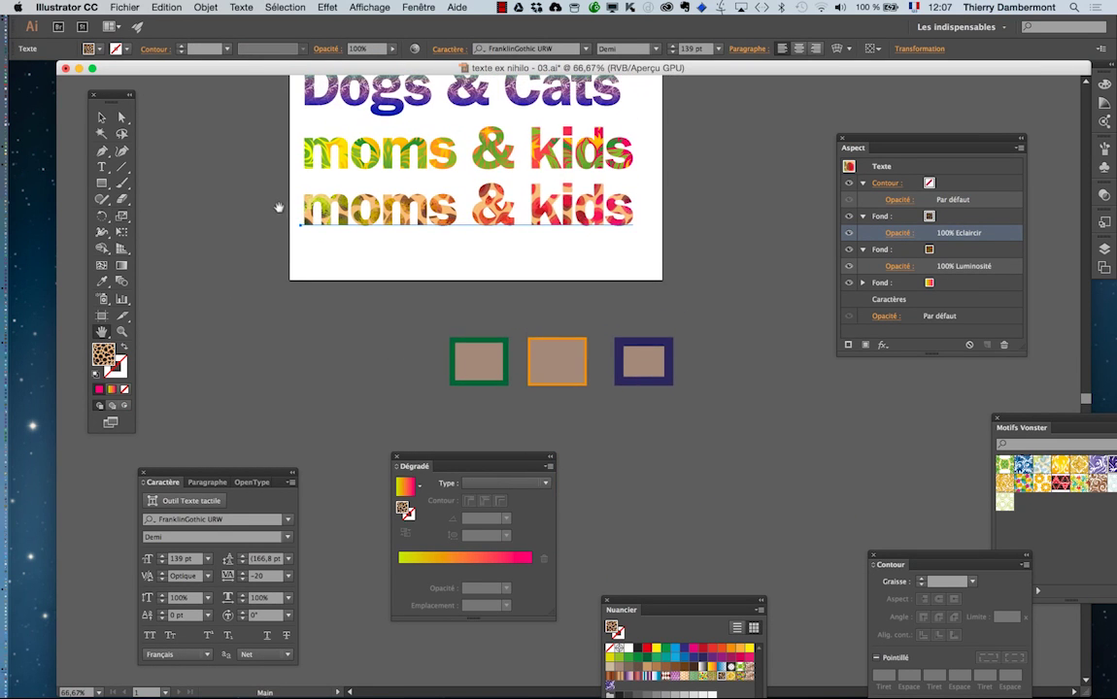
click(710, 405)
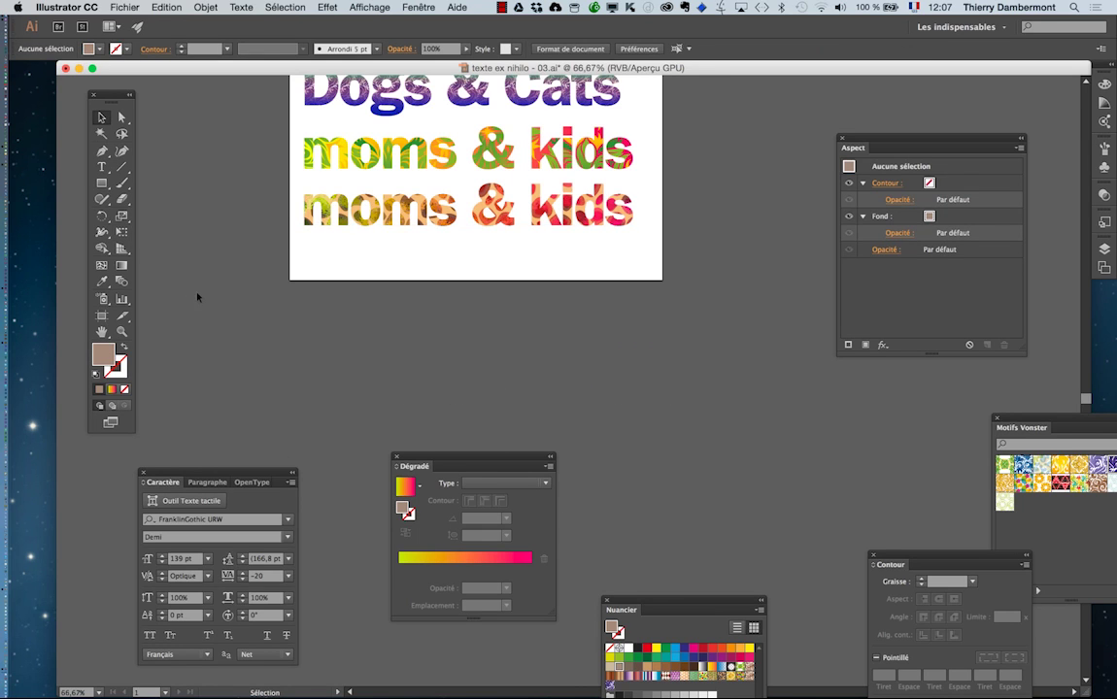
Extend the artboard downward to a height of about 391 mm and return to the Selection tool.
key(shift+o)
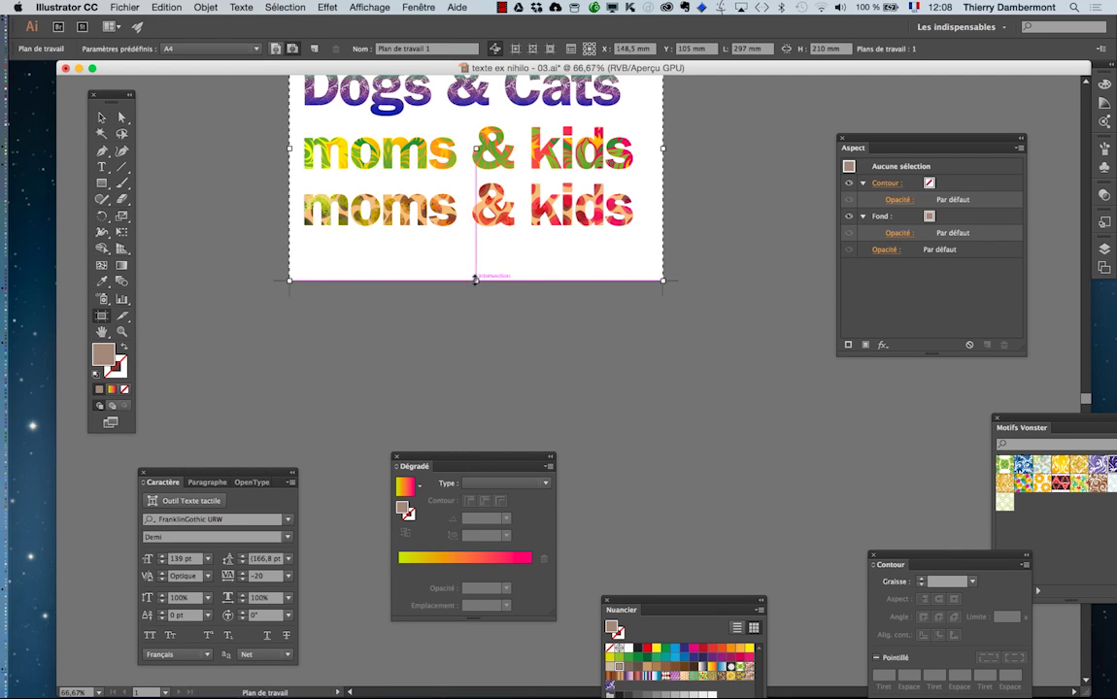
drag(475, 279, 475, 508)
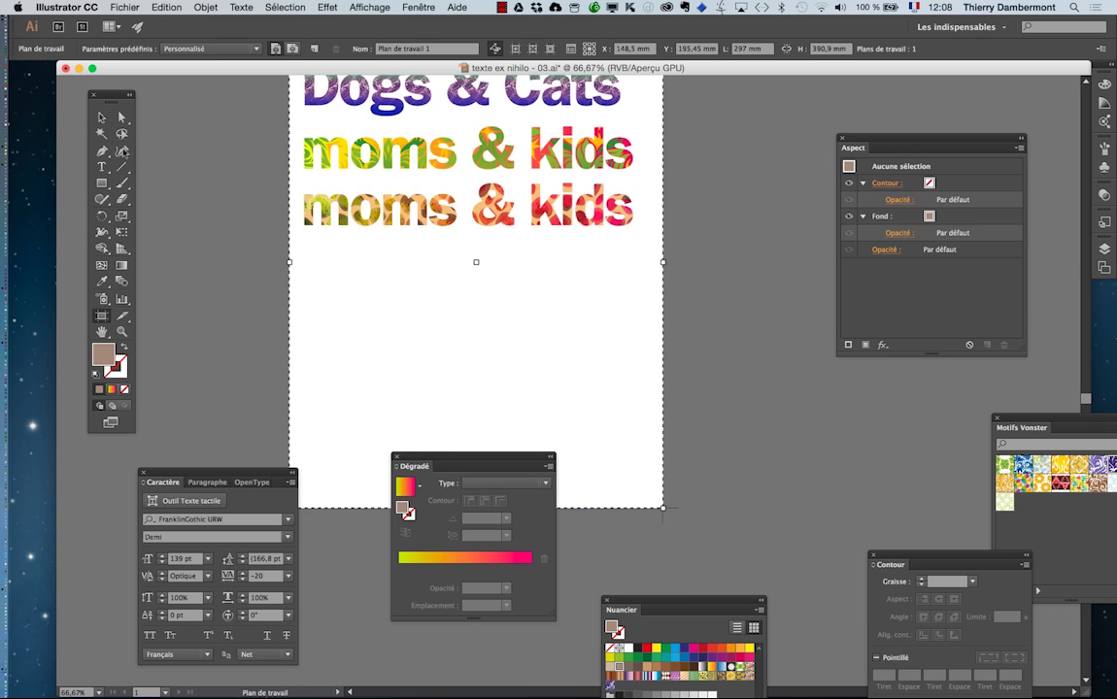
click(101, 116)
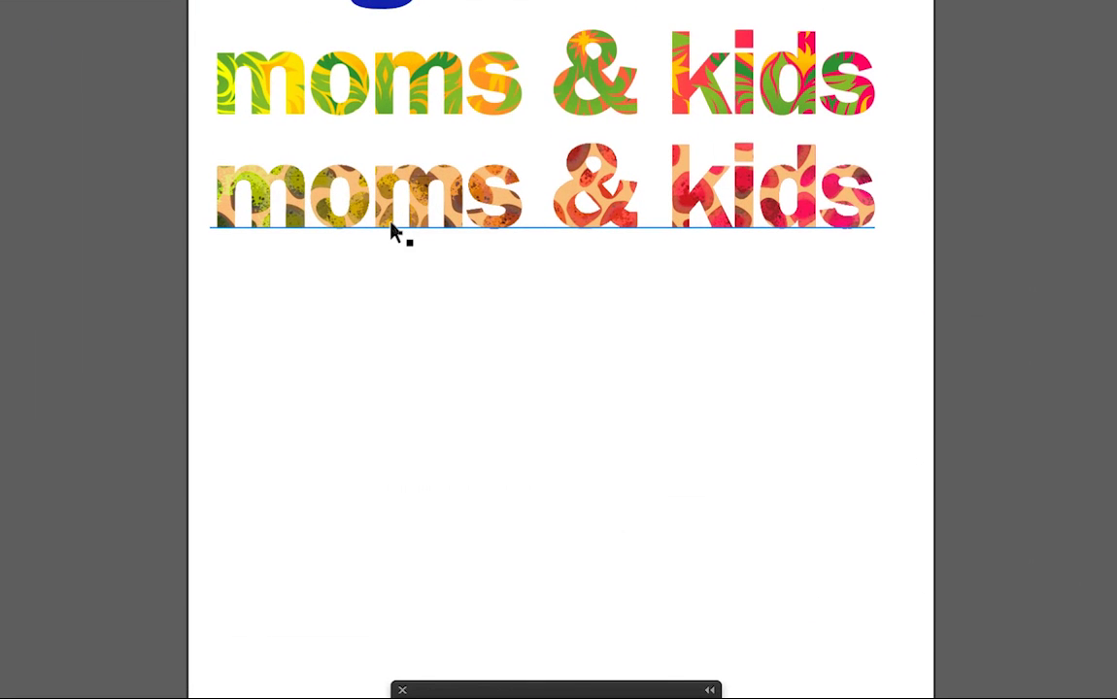
Duplicate the lowest "moms & kids" text straight down onto the free artboard area and deselect it.
click(395, 228)
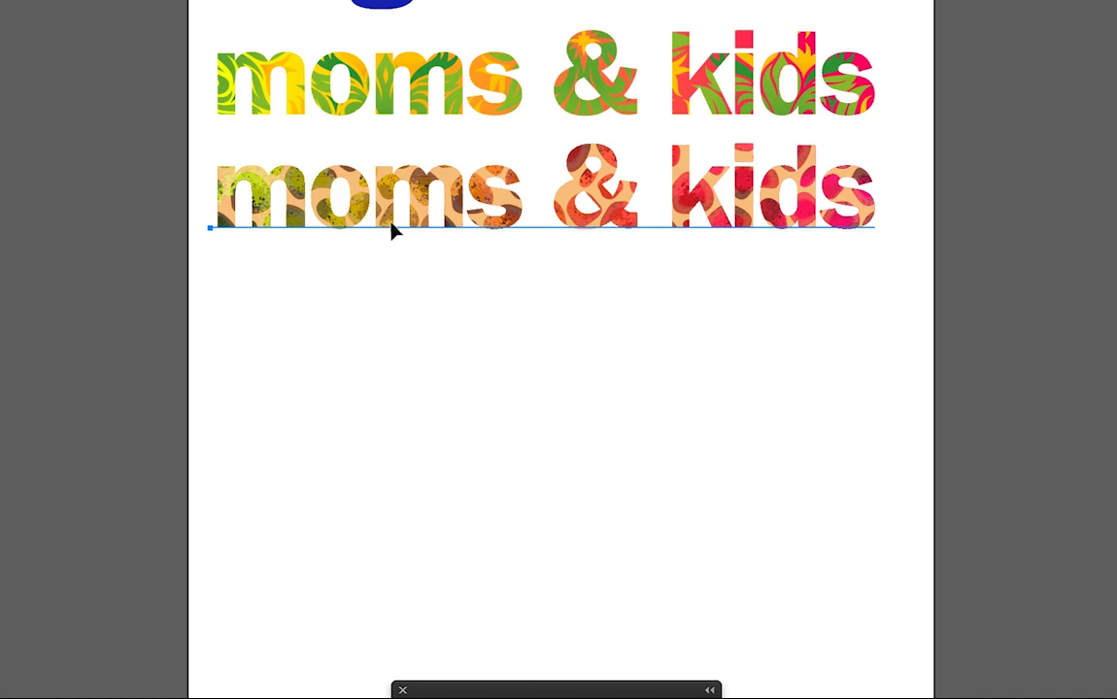
drag(394, 232, 398, 348)
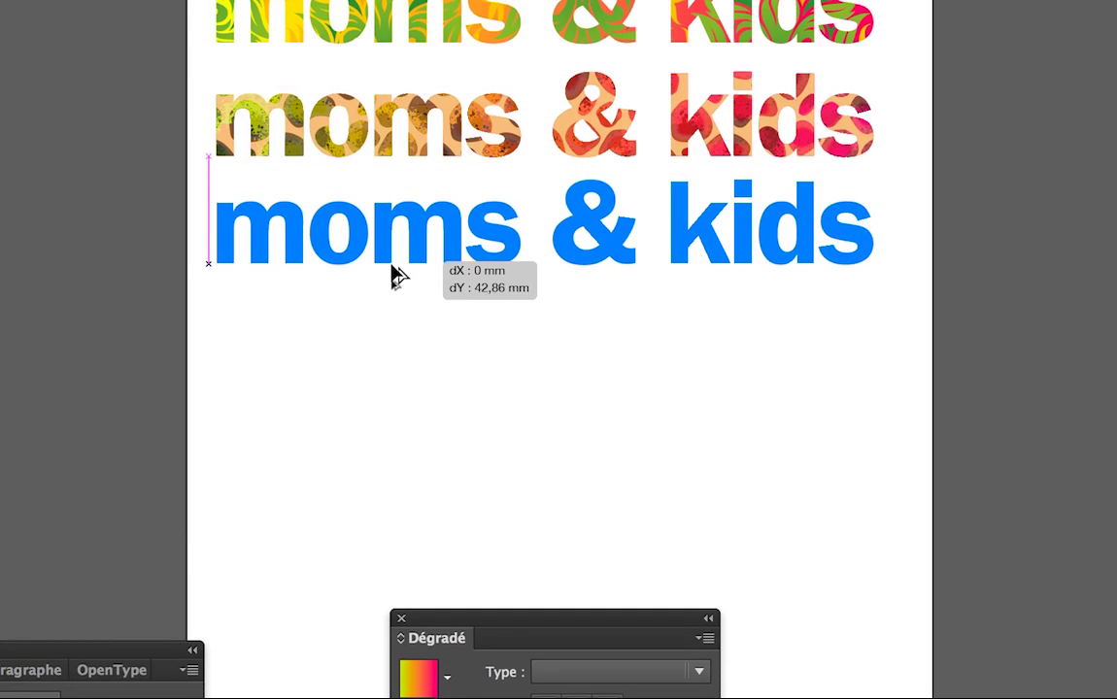
drag(394, 275, 391, 281)
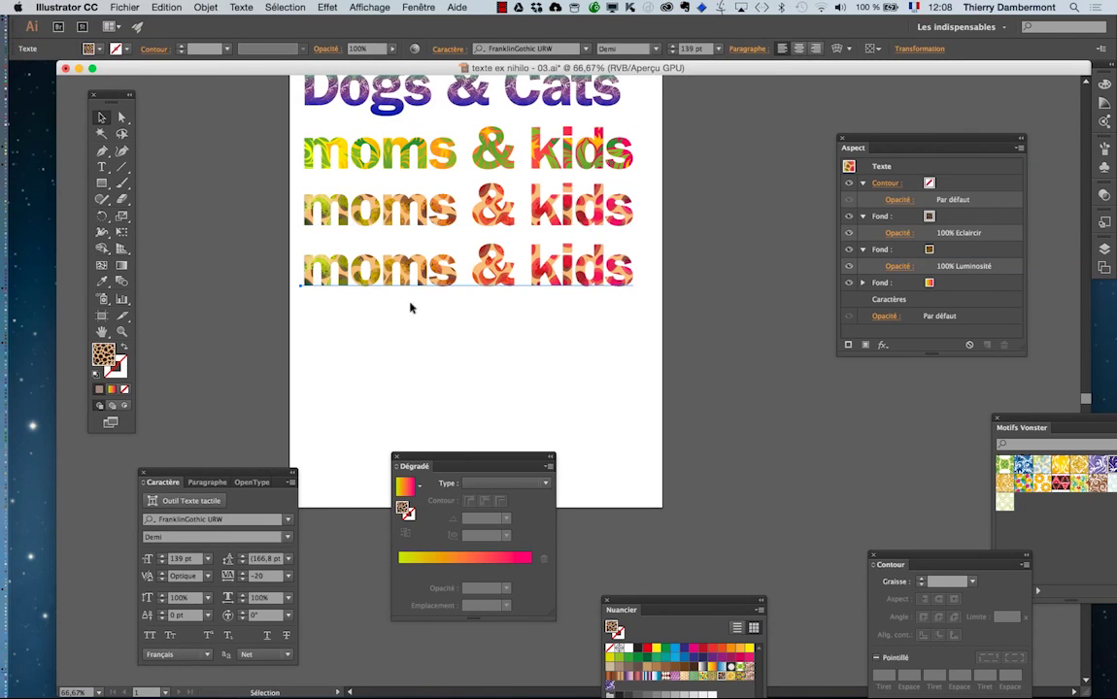
click(402, 368)
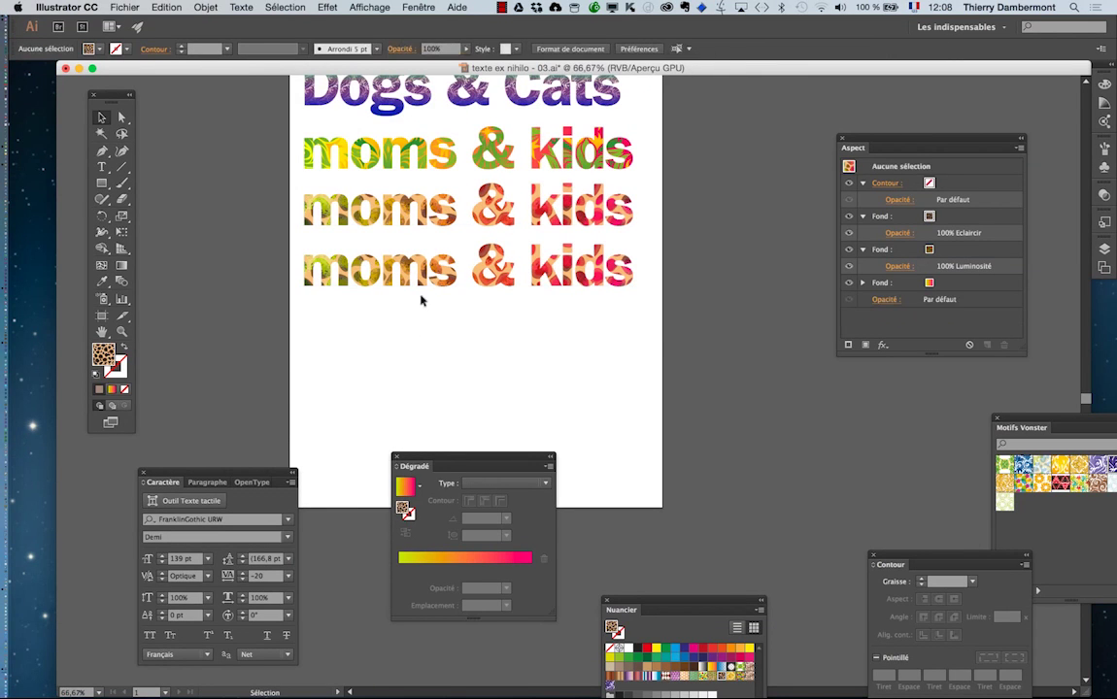
Set the splatter pattern fill of the new bottom text copy to the Produit blending mode.
click(428, 290)
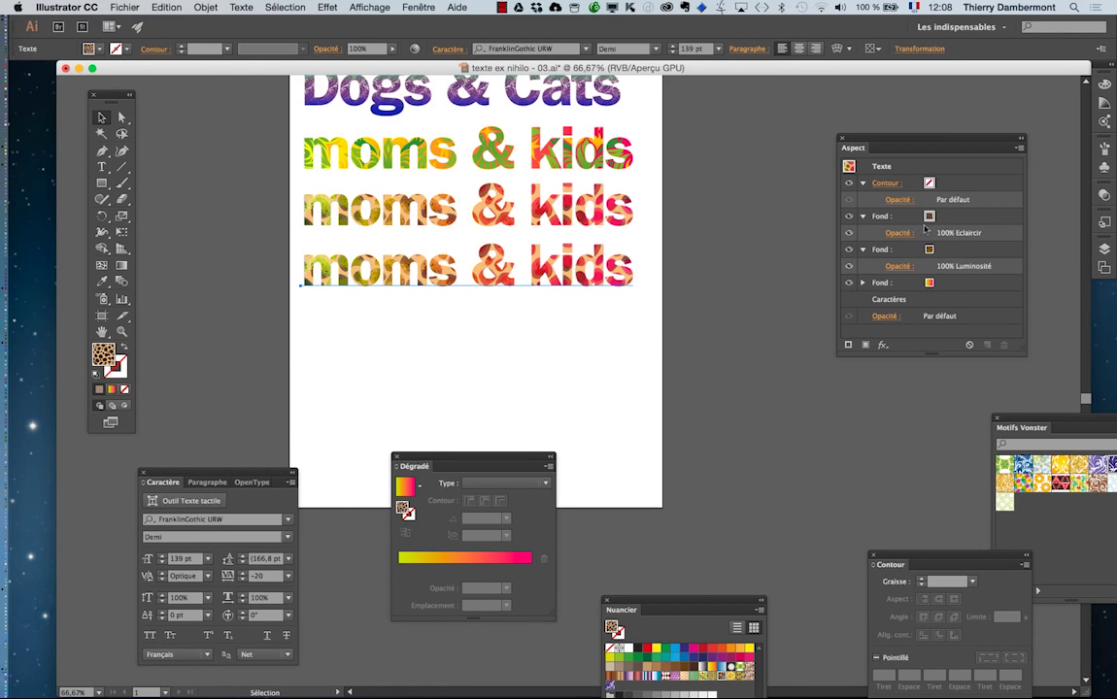
click(897, 268)
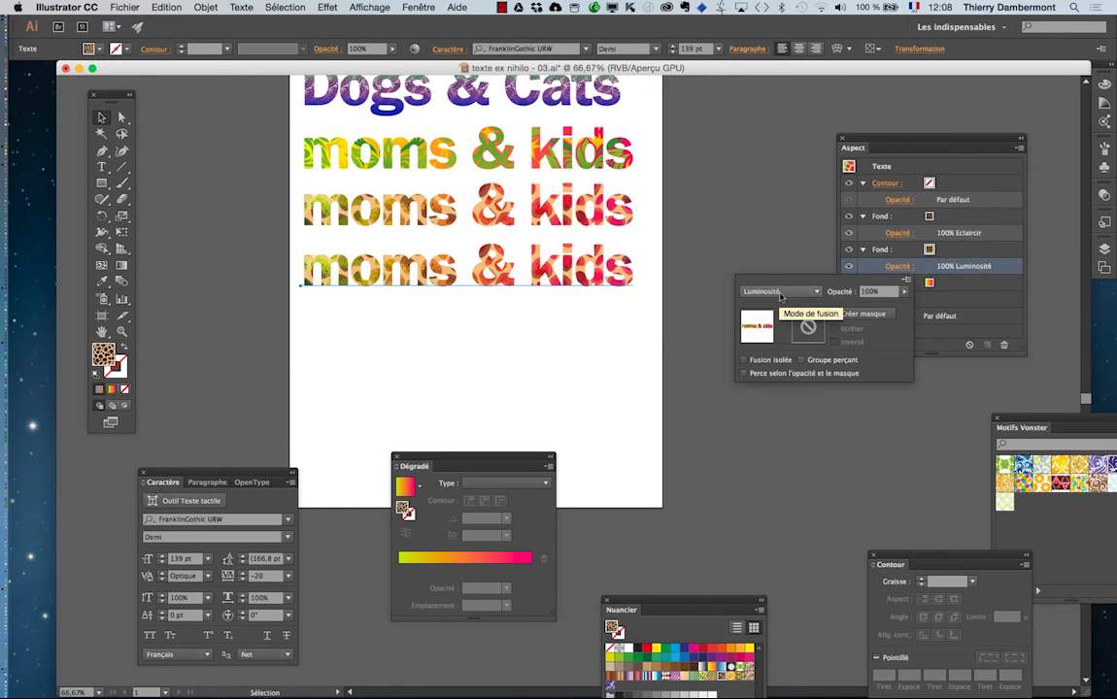
click(789, 292)
click(768, 339)
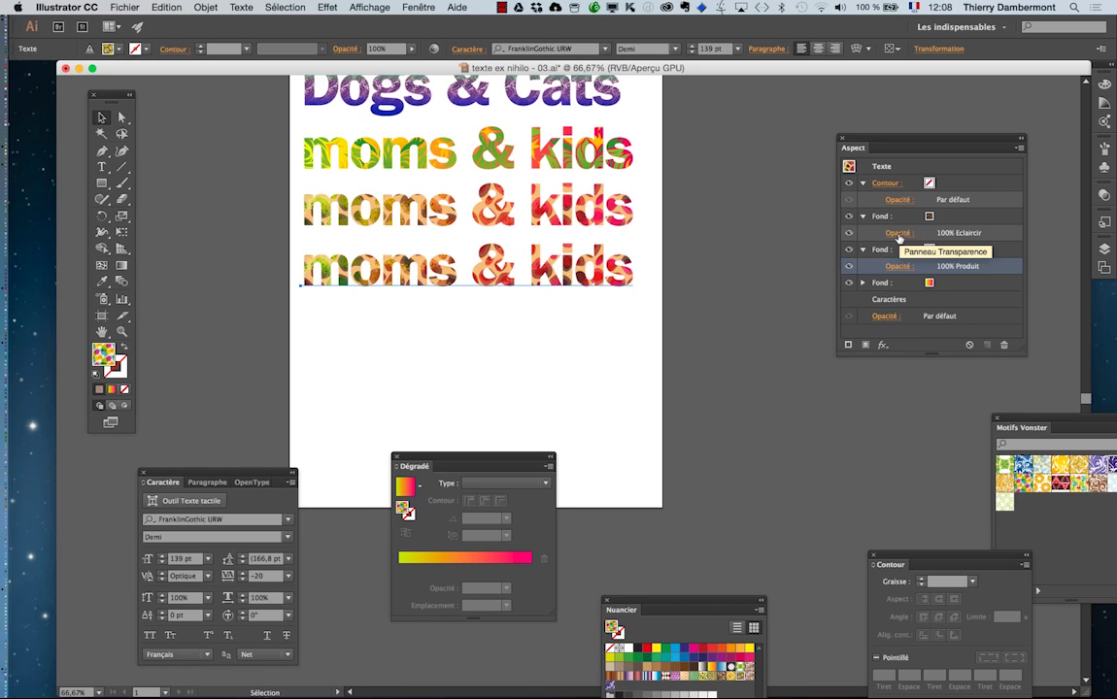
Set the leopard-spot fill of the bottom text copy to the Produit blending mode.
click(899, 235)
click(780, 258)
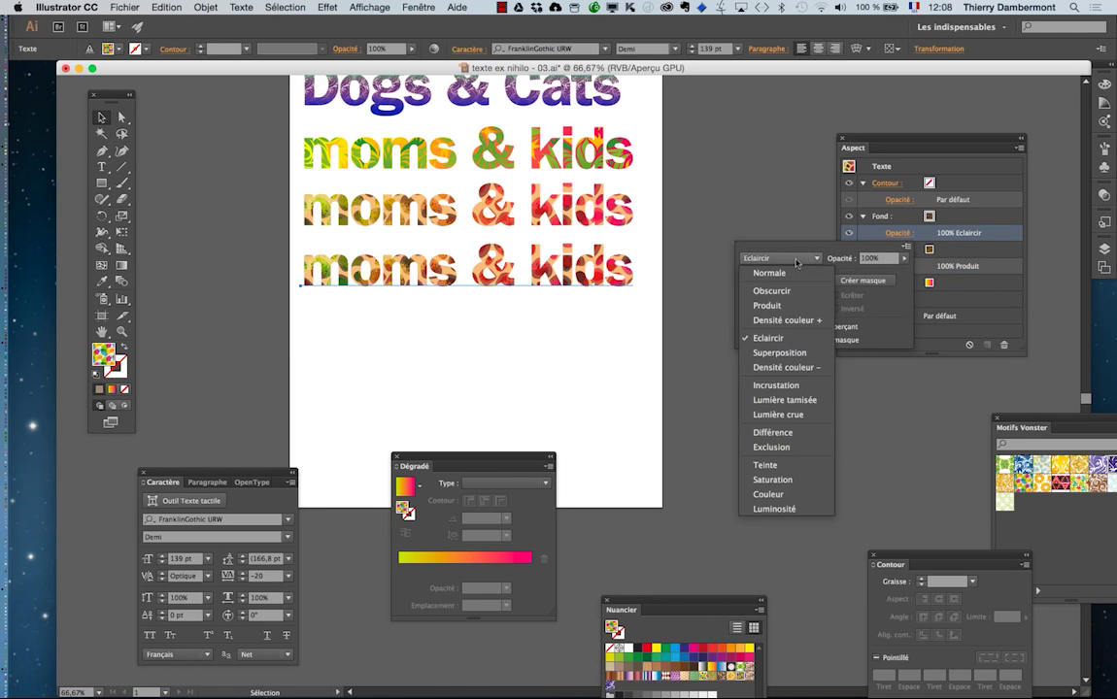
click(787, 306)
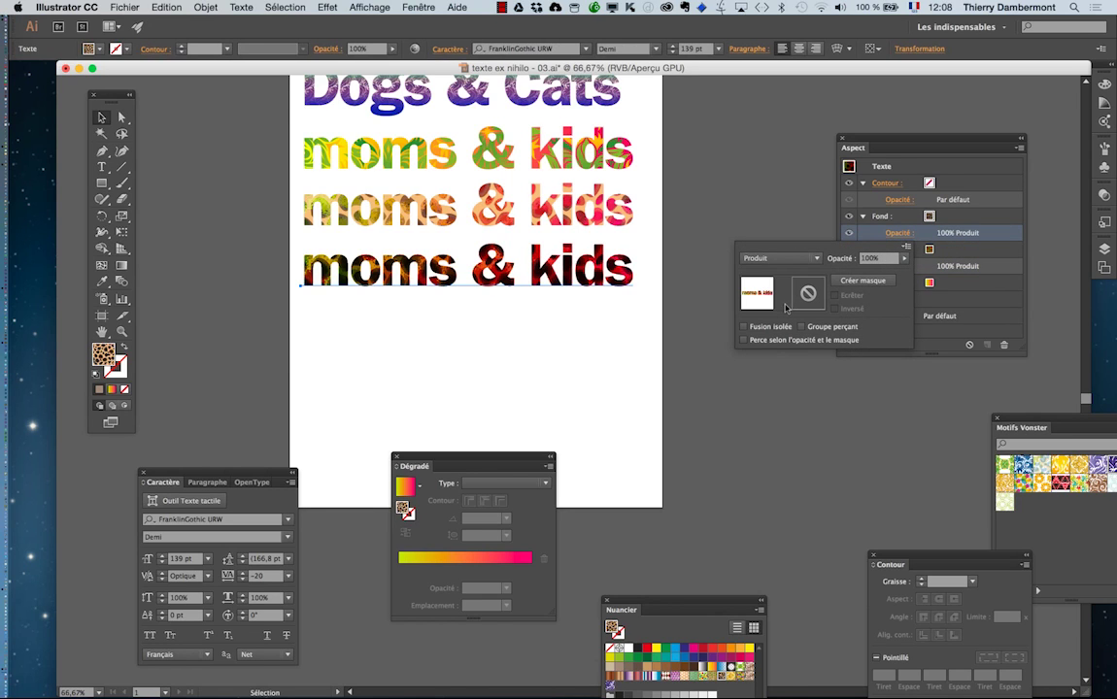
key(Escape)
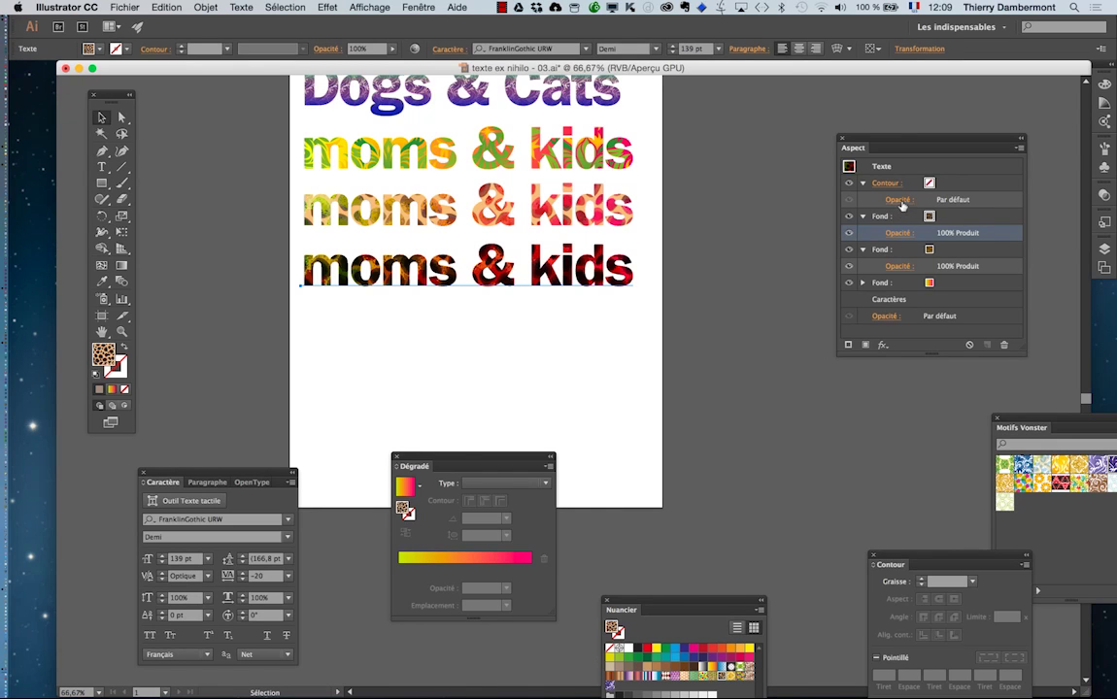
Change the leopard-spot fill of the bottom "moms & kids" text to the Densité couleur – blending mode and deselect the text.
click(898, 235)
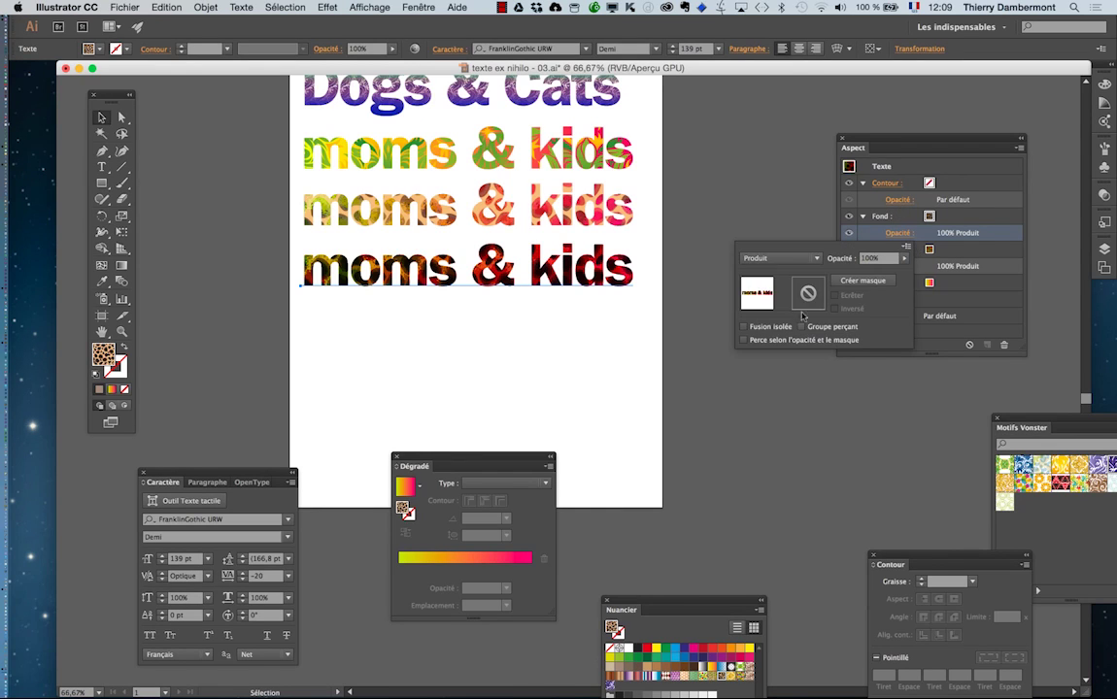
click(786, 260)
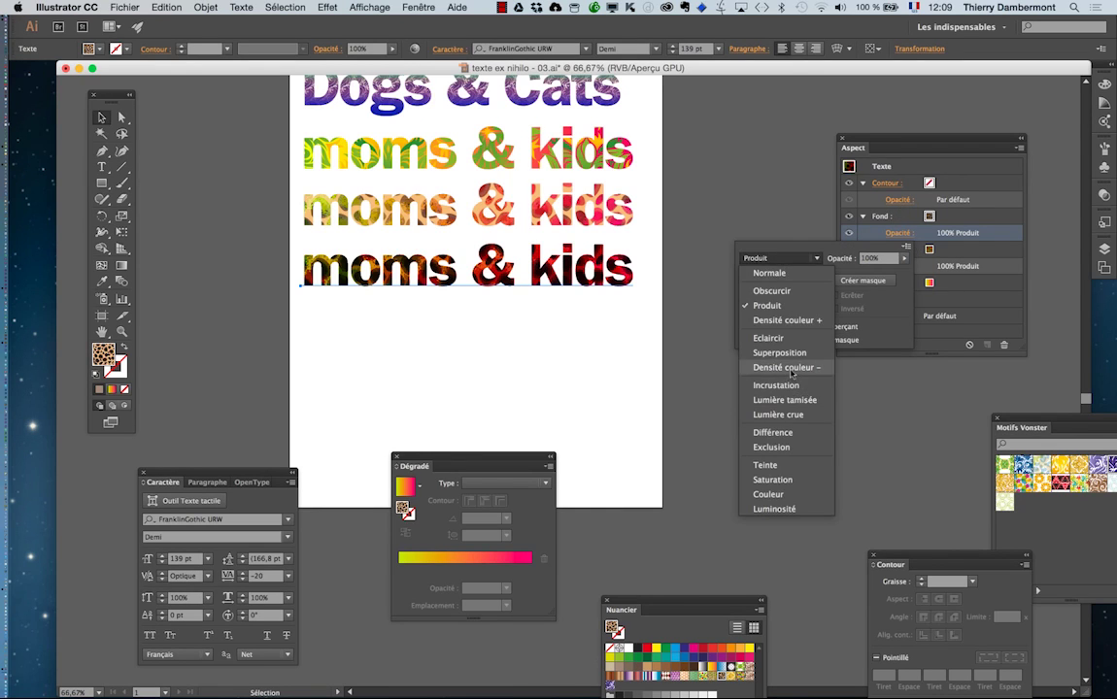
click(782, 316)
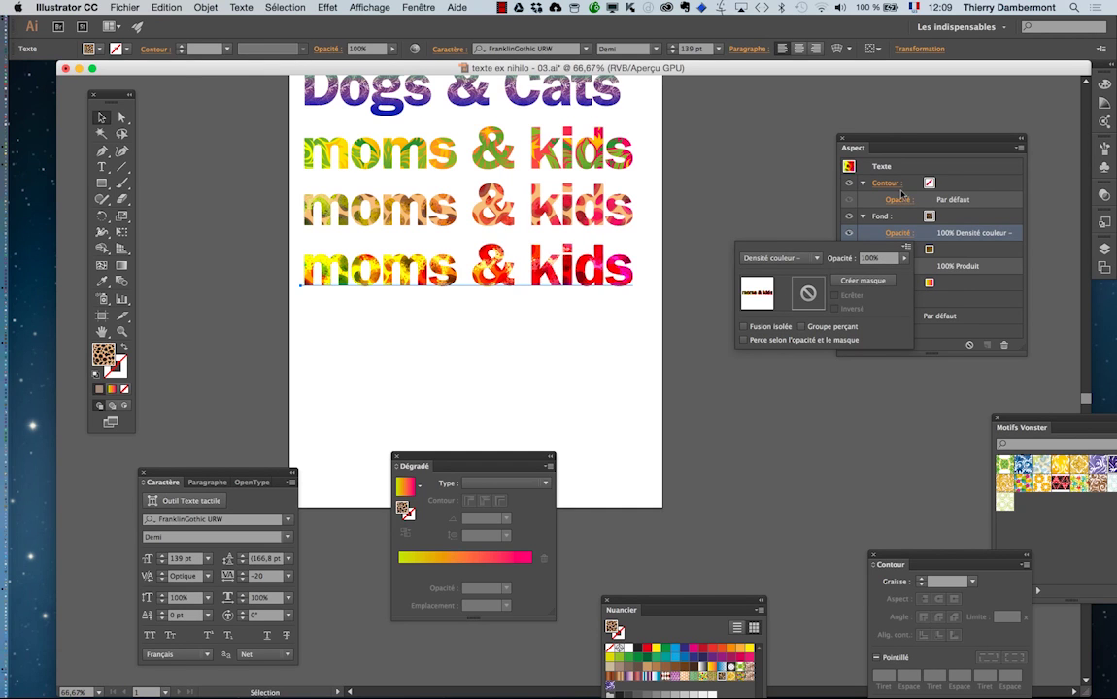
click(564, 316)
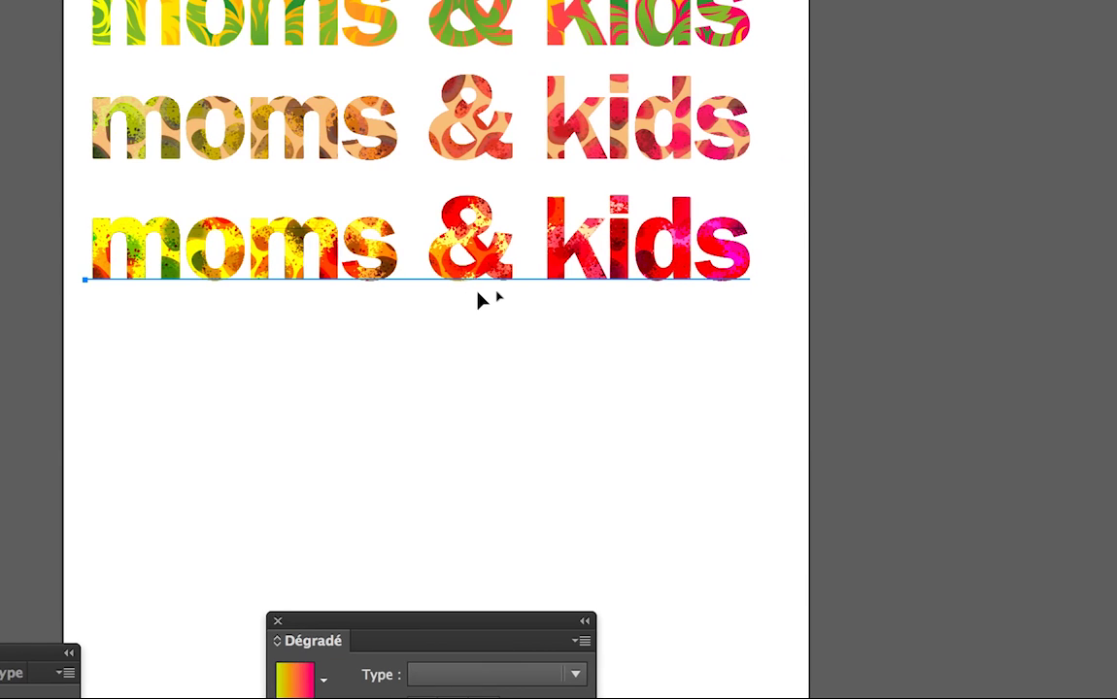
scroll(464, 289, up, 1)
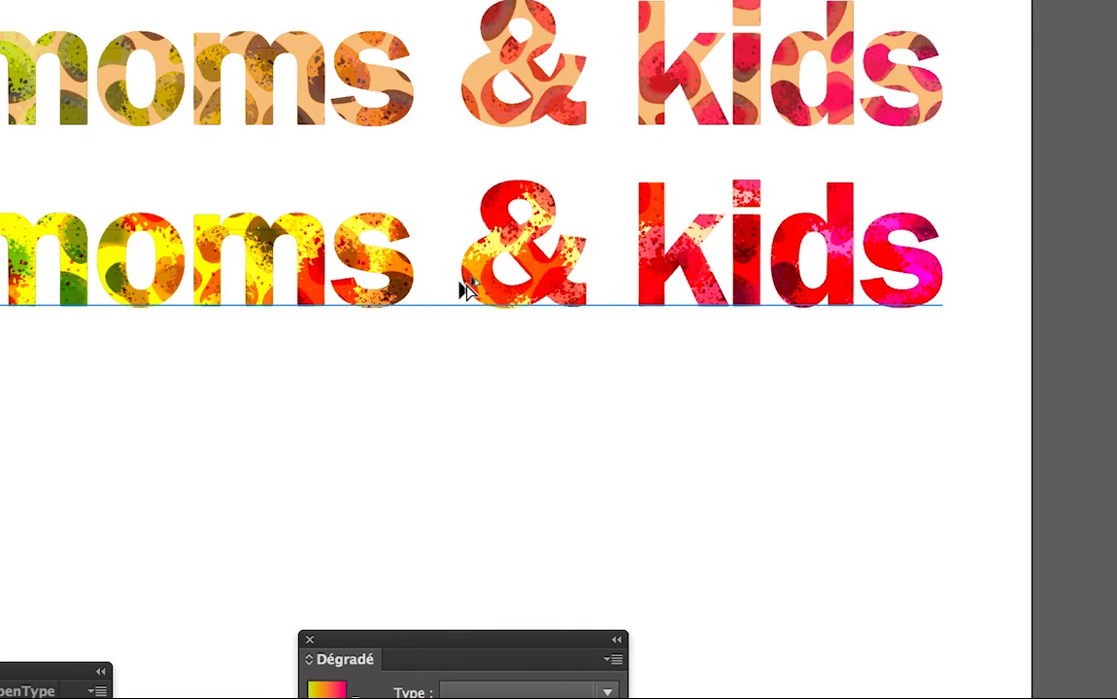
scroll(357, 296, up, 1)
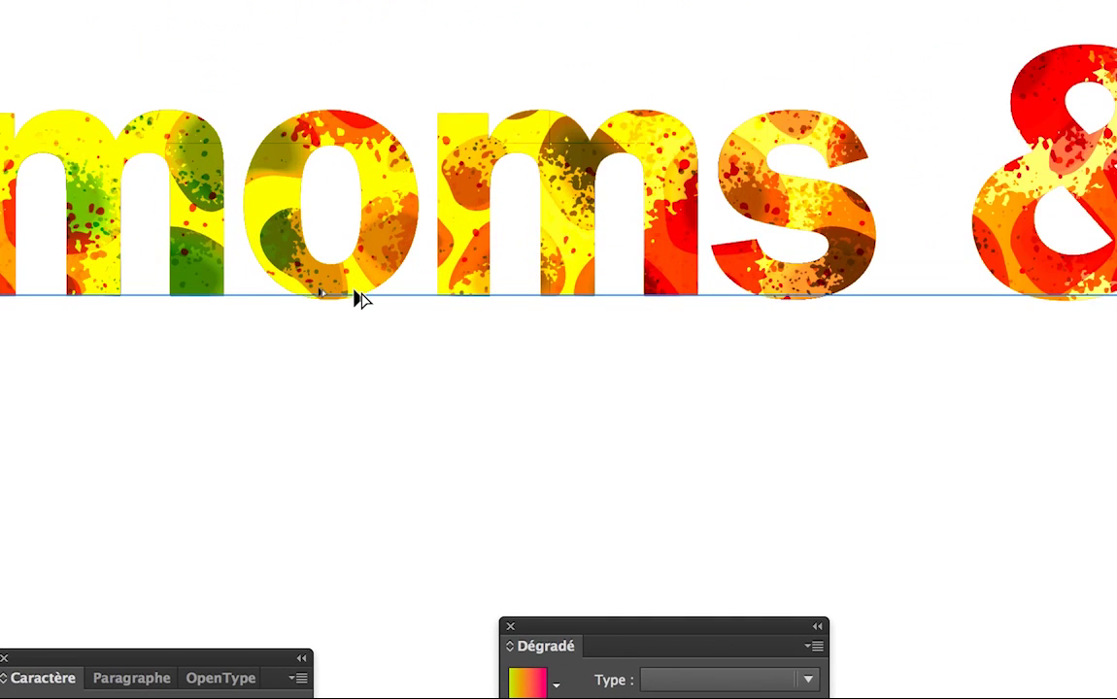
scroll(361, 300, down, 2)
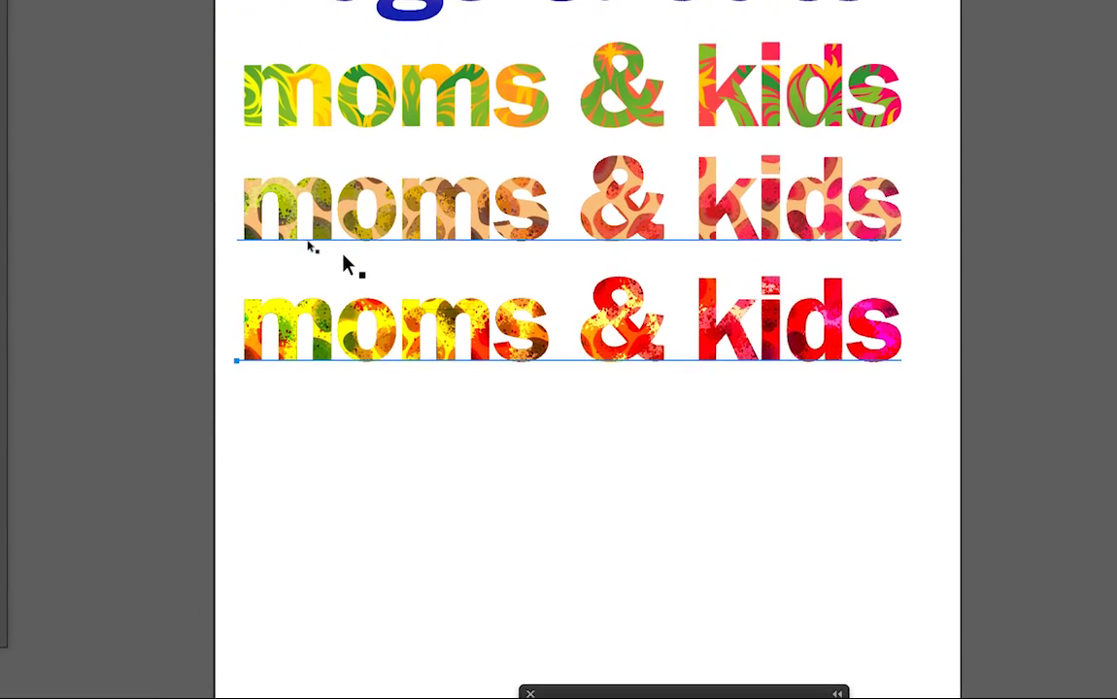
scroll(344, 371, down, 2)
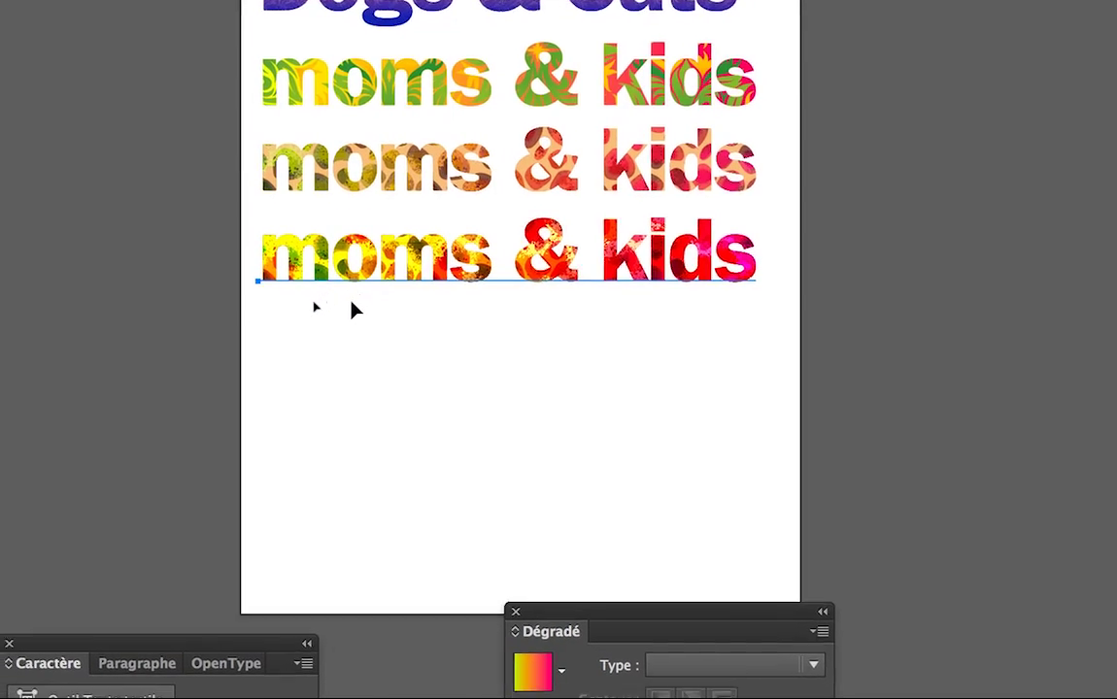
click(358, 309)
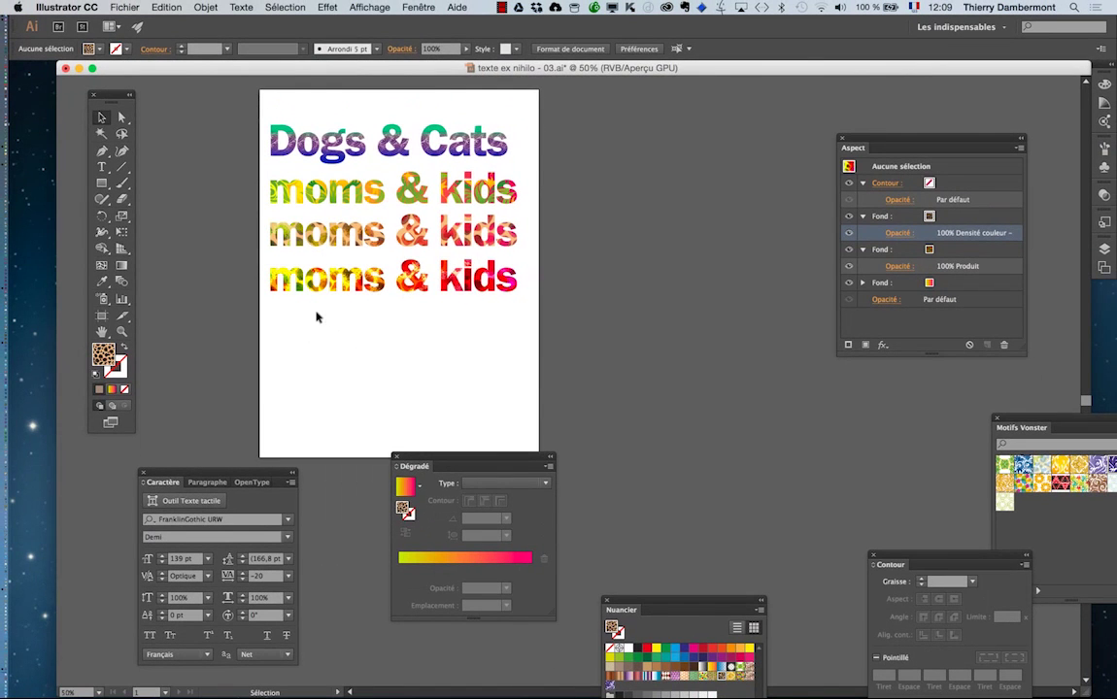
Move the Dégradé panel off the artboard and shift the two lower "moms & kids" texts up so the three lines sit close together.
drag(470, 452, 683, 427)
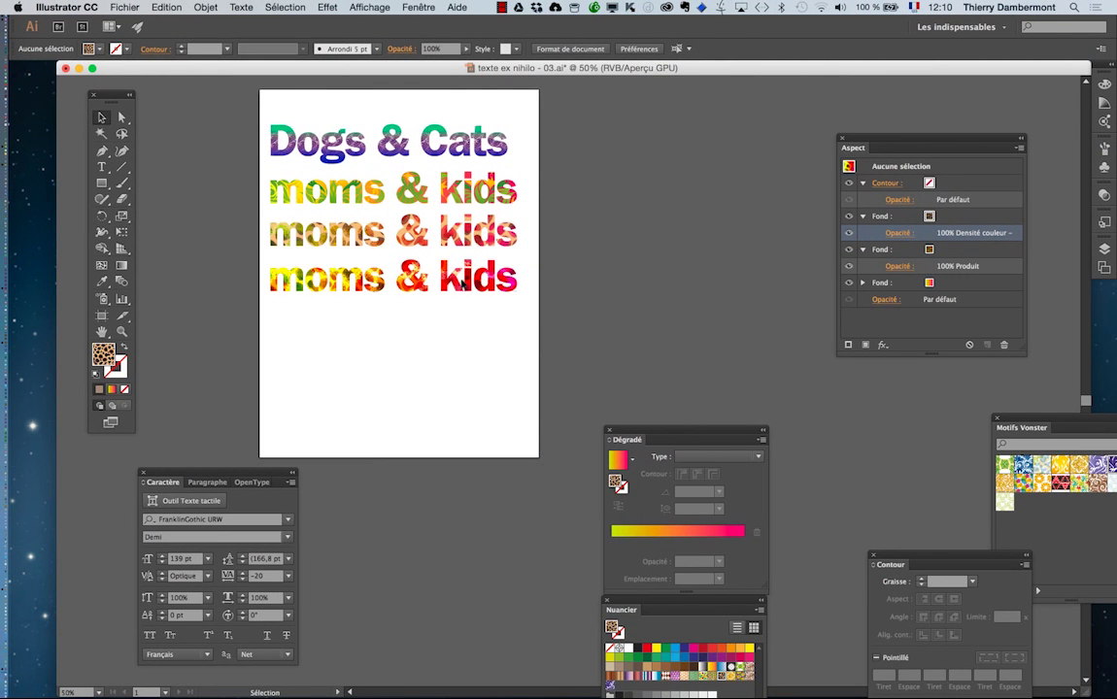
click(452, 282)
drag(451, 279, 423, 239)
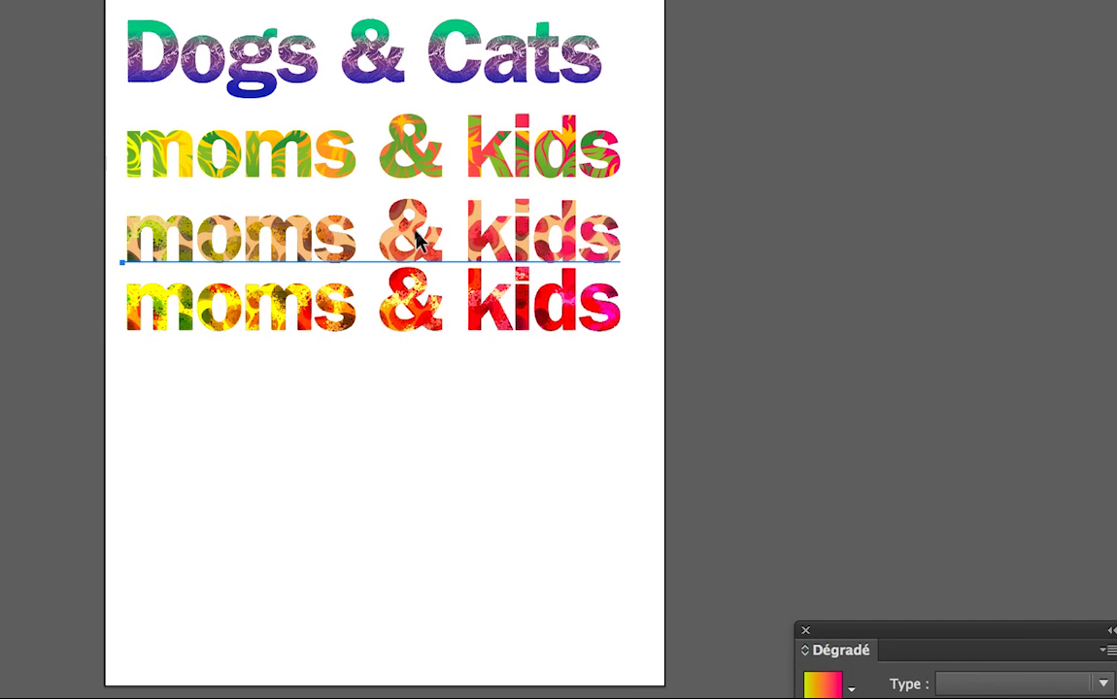
drag(418, 241, 418, 223)
drag(418, 267, 418, 262)
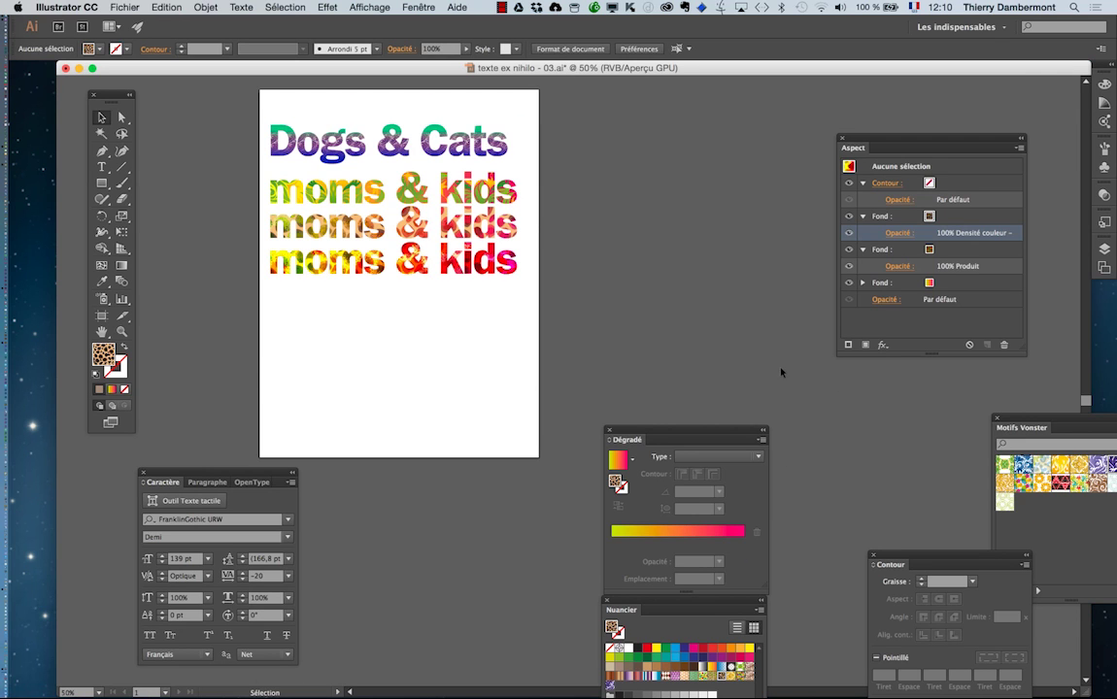
Save the document as a new version named "texte ex nihilo - 04.ai" with the default Illustrator CC options.
click(125, 7)
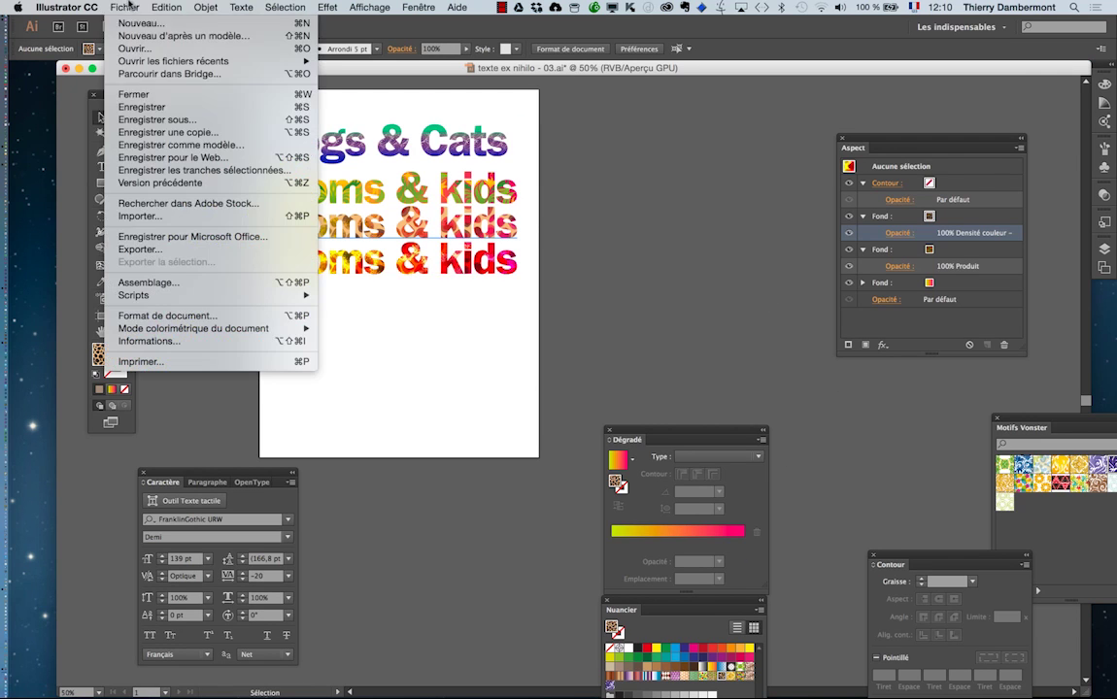
click(146, 117)
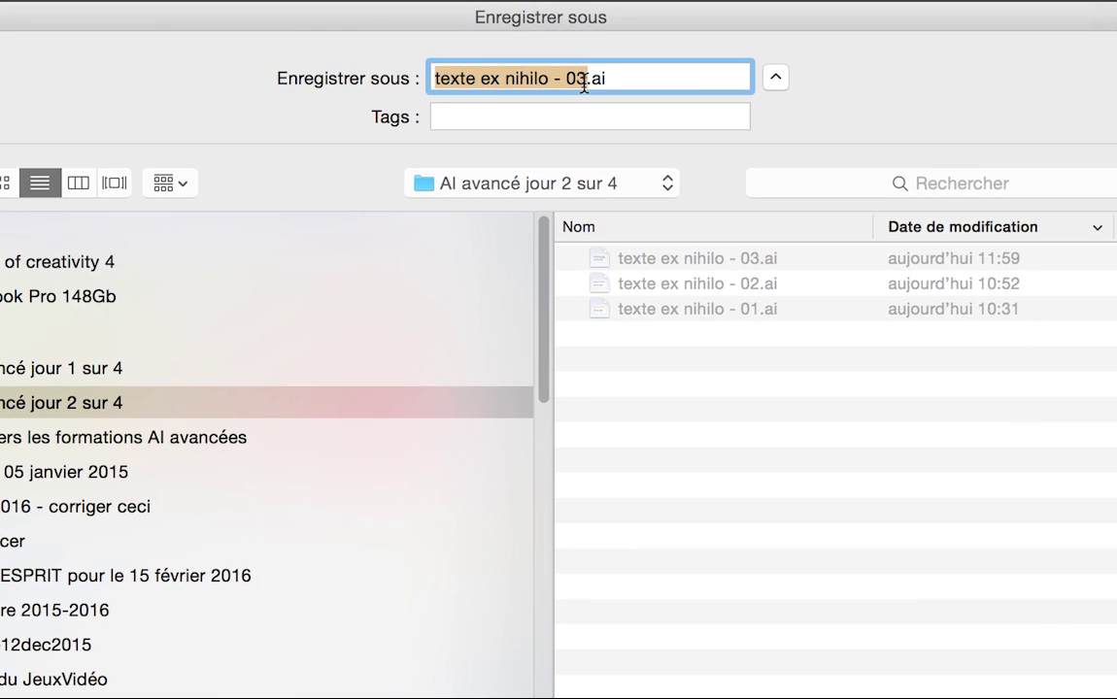
click(583, 77)
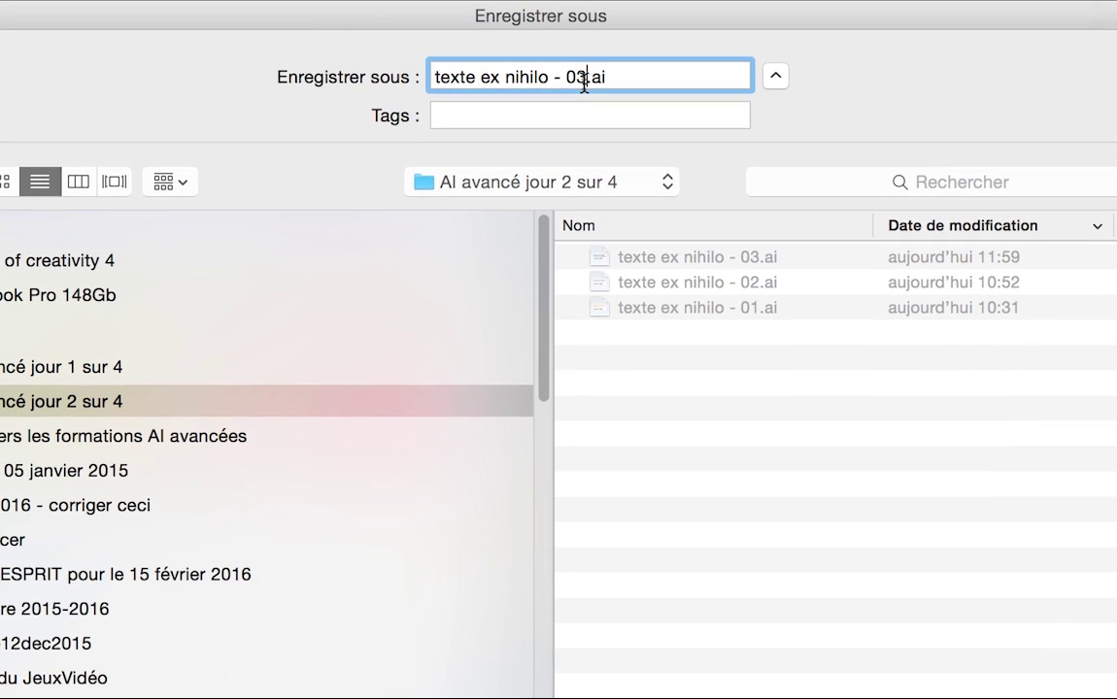
key(BackSpace)
text(4)
key(Return)
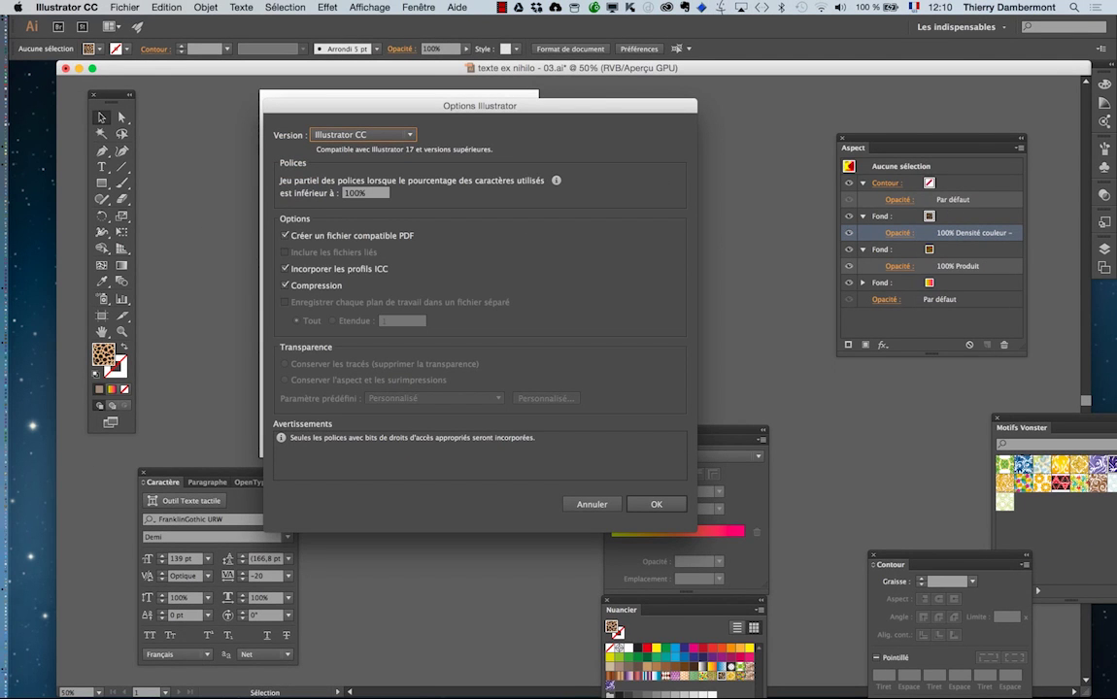
key(Return)
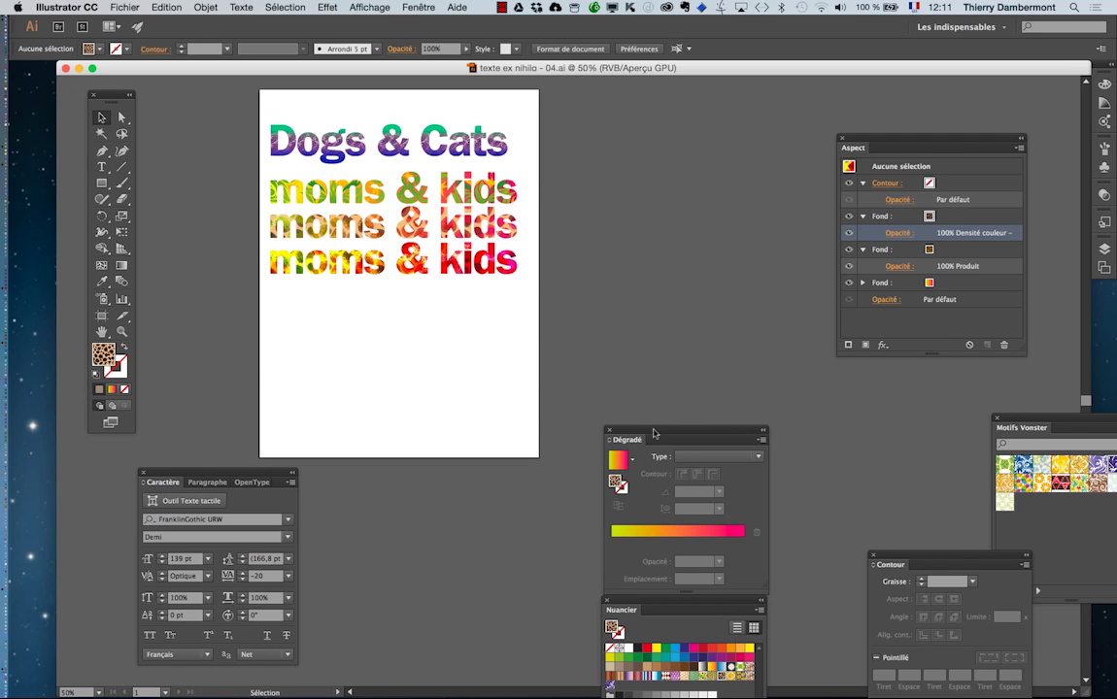
Rearrange the Dégradé and Nuancier panels, select the bottom "moms & kids" text and show the Styles graphiques panel beside the artboard.
drag(654, 433, 382, 367)
drag(689, 605, 456, 583)
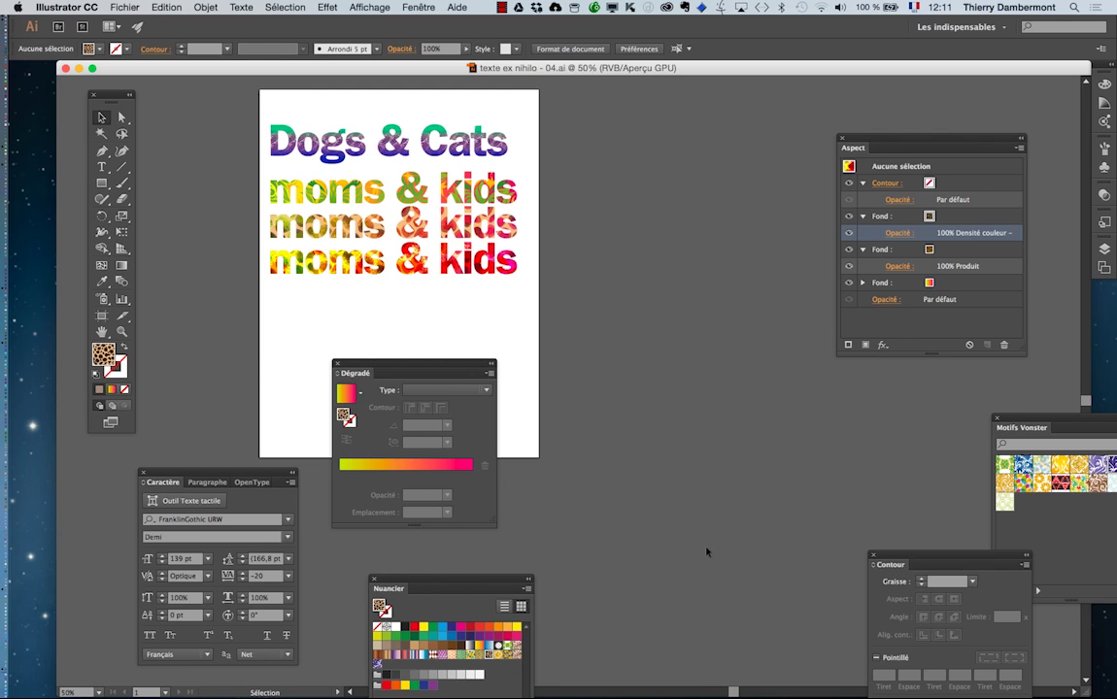
click(372, 276)
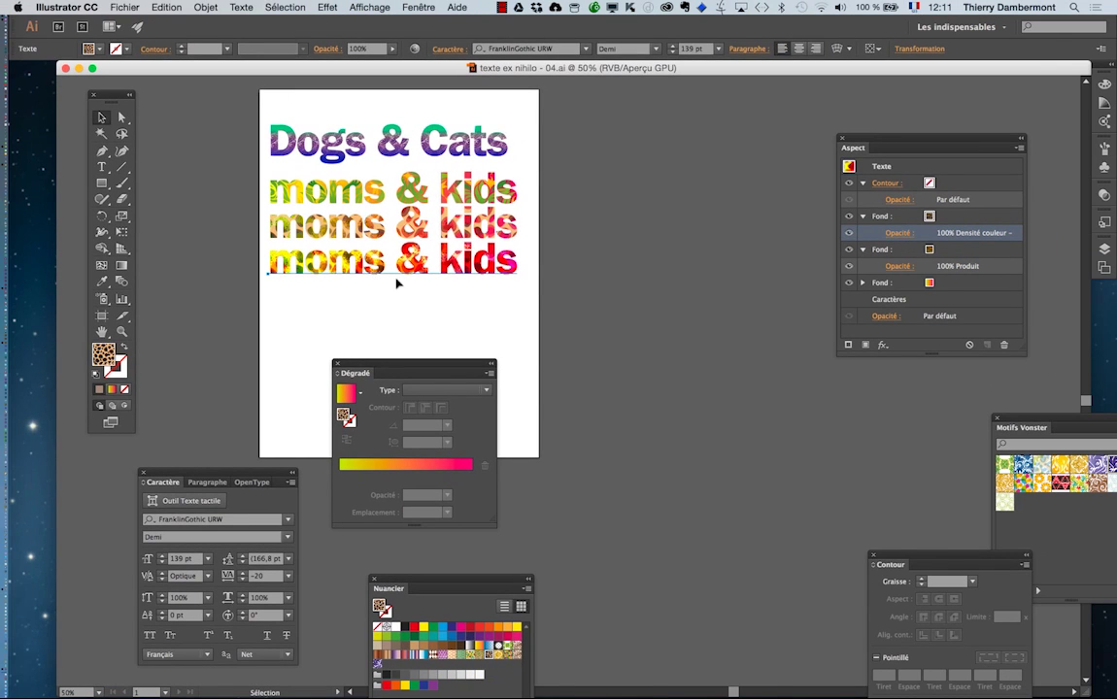
click(352, 258)
click(353, 254)
click(422, 7)
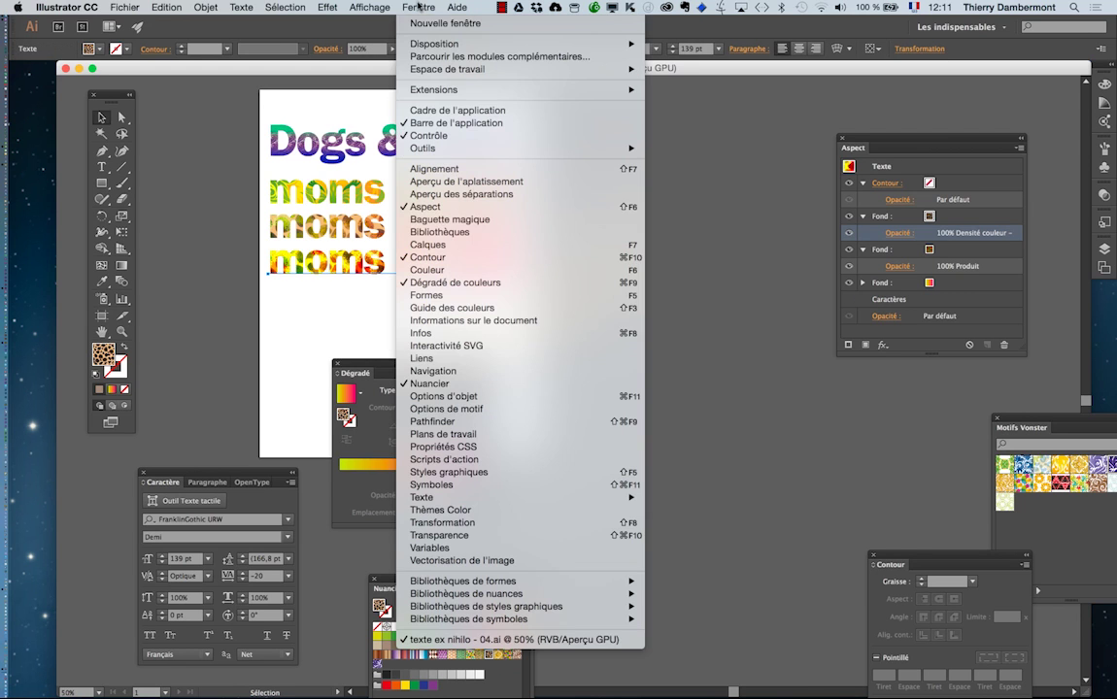
click(456, 472)
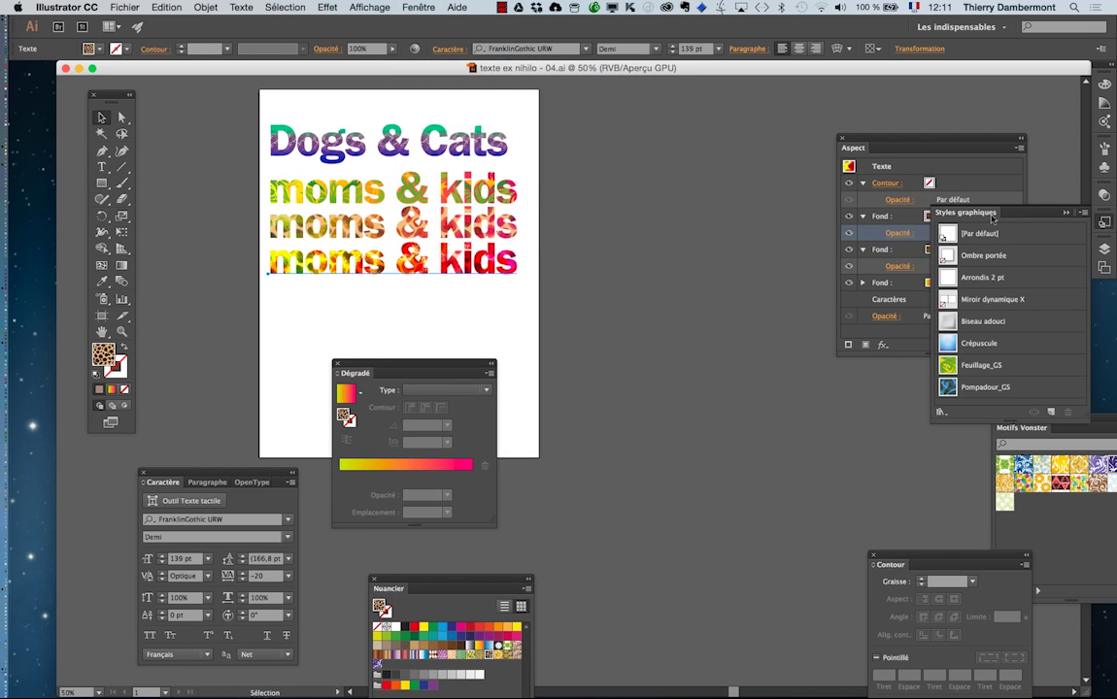
drag(940, 208, 614, 191)
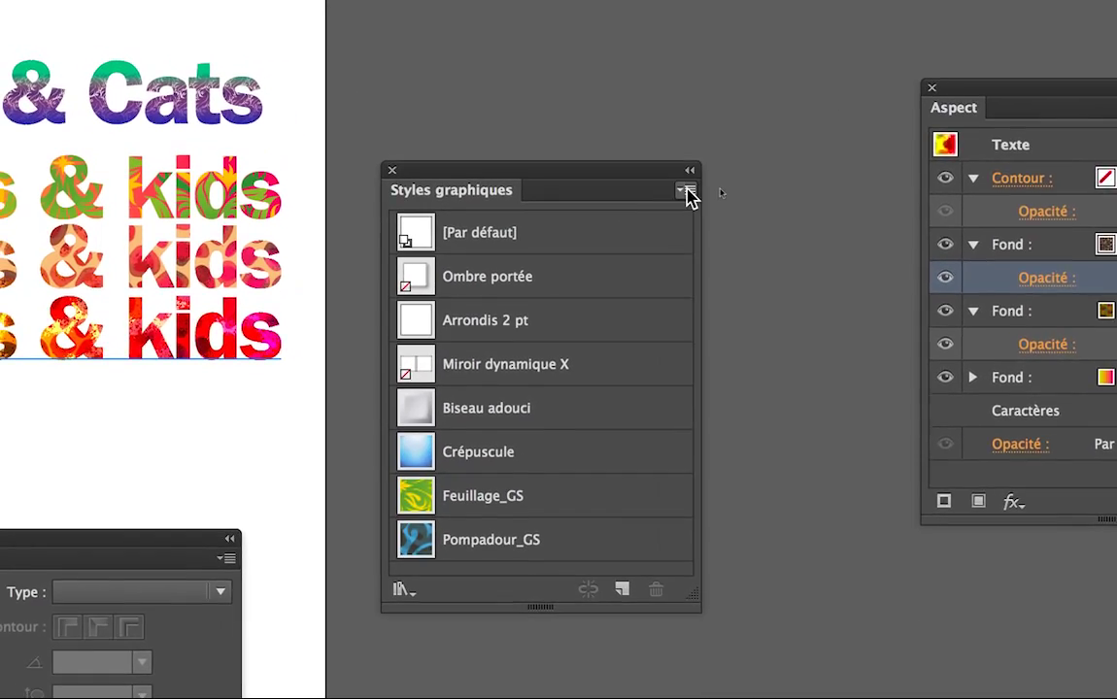
Create a new graphic style named "trash vibrant" from the selected text's appearance.
click(824, 188)
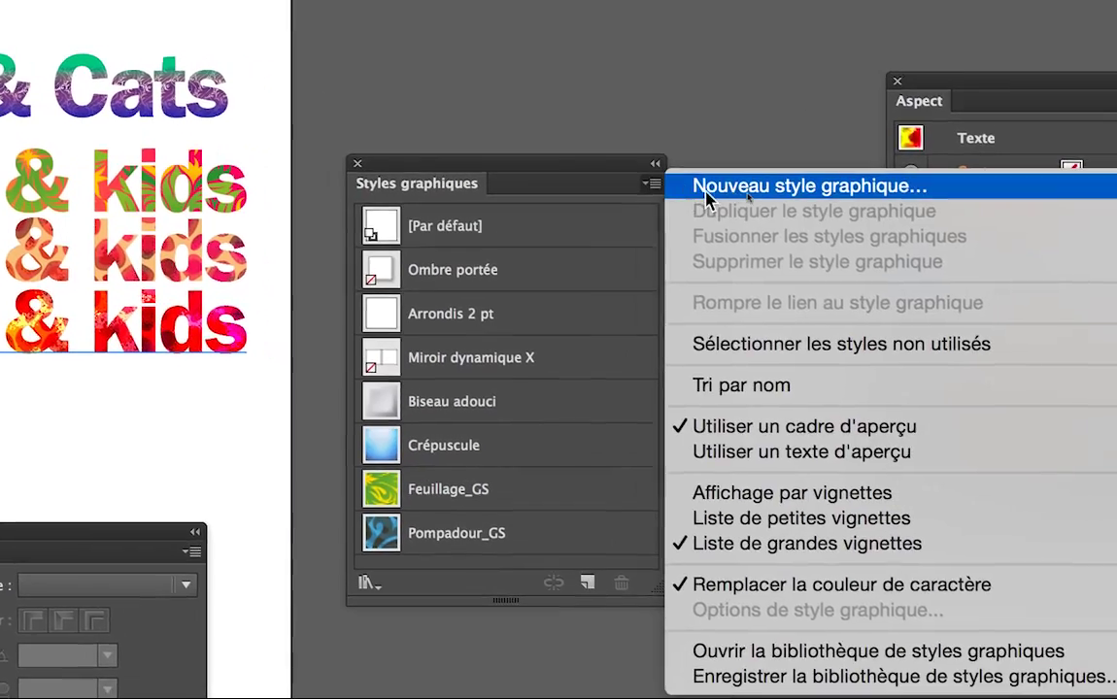
click(708, 197)
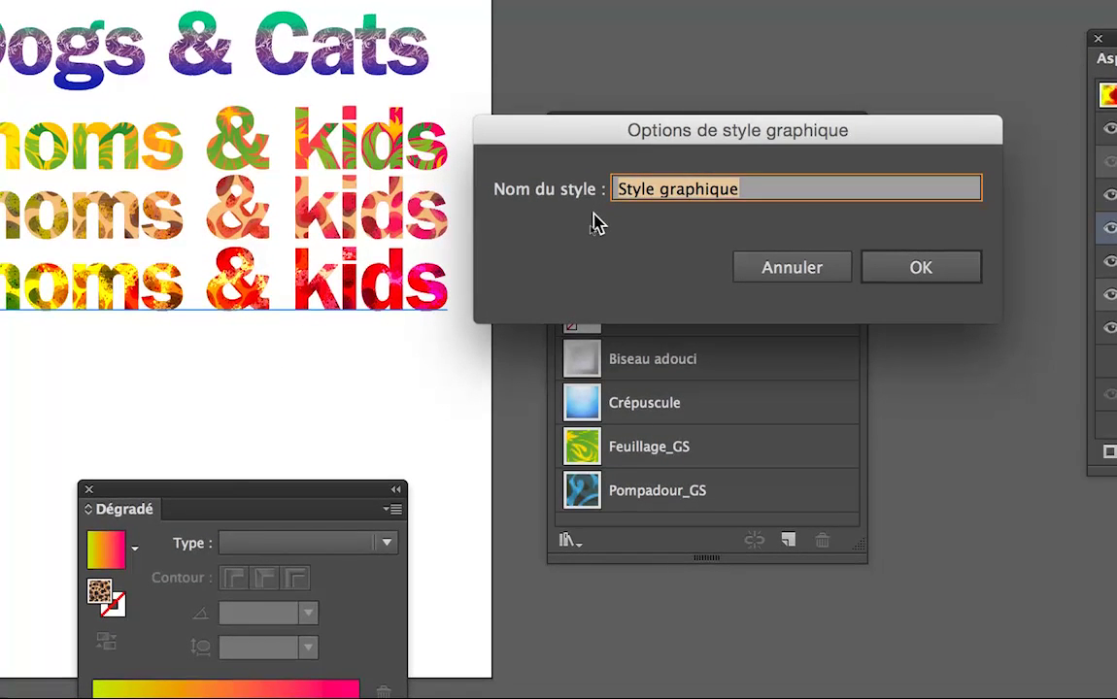
text(trash vibrant)
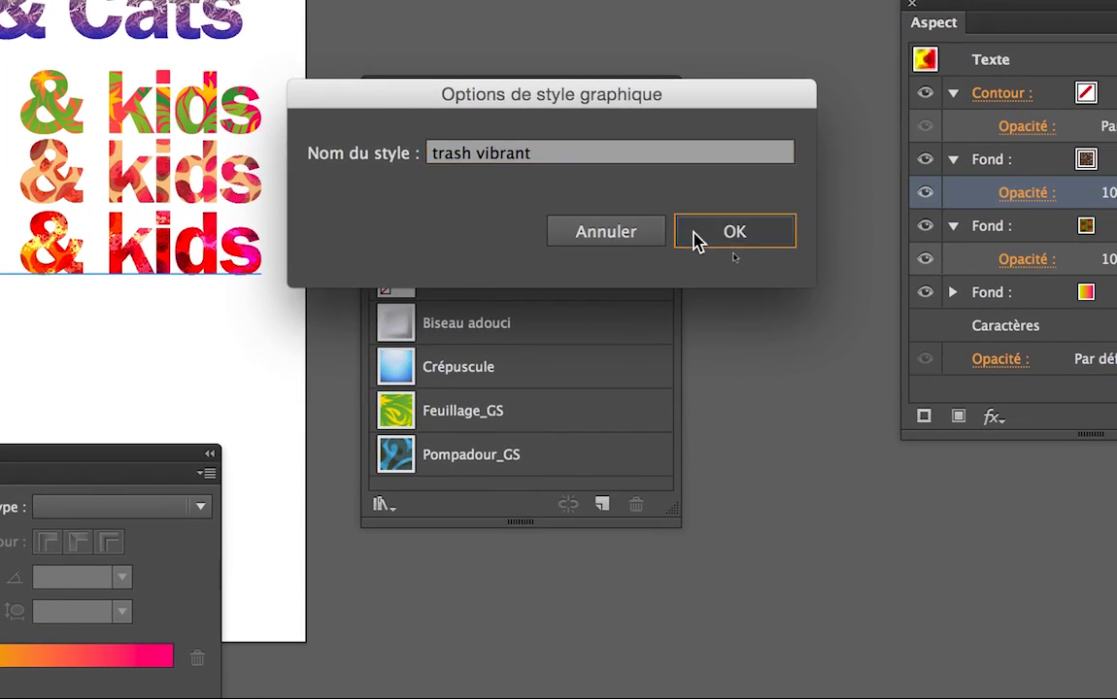
click(881, 275)
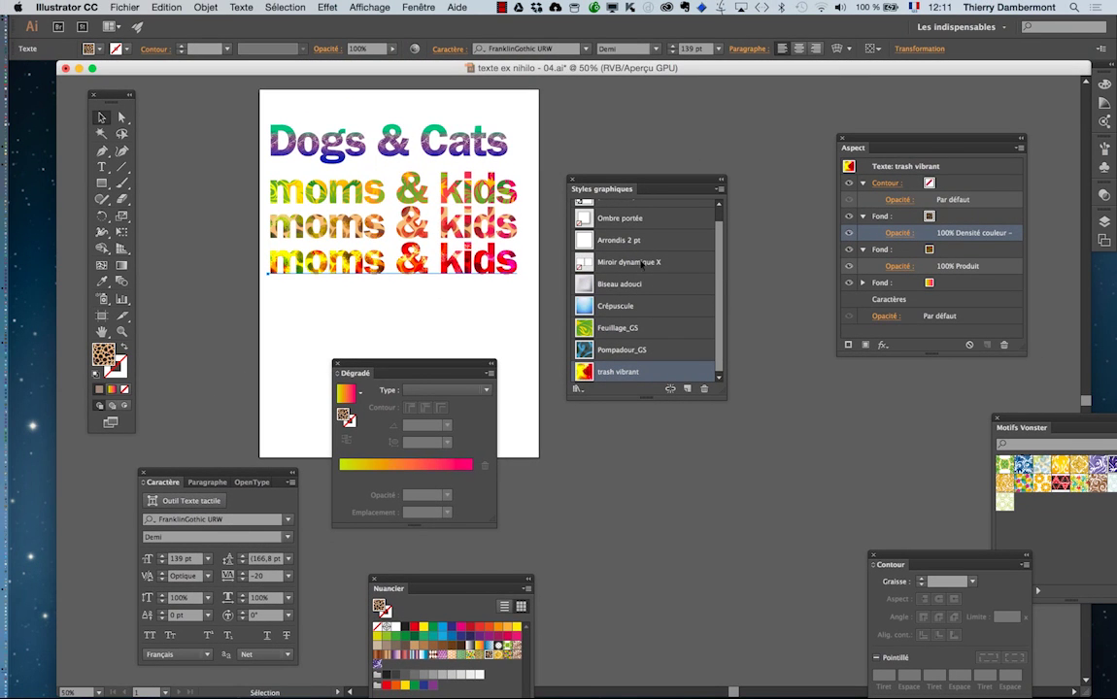
Move the Dégradé panel off the artboard and draw a small square in the empty area below the texts.
drag(396, 367, 683, 455)
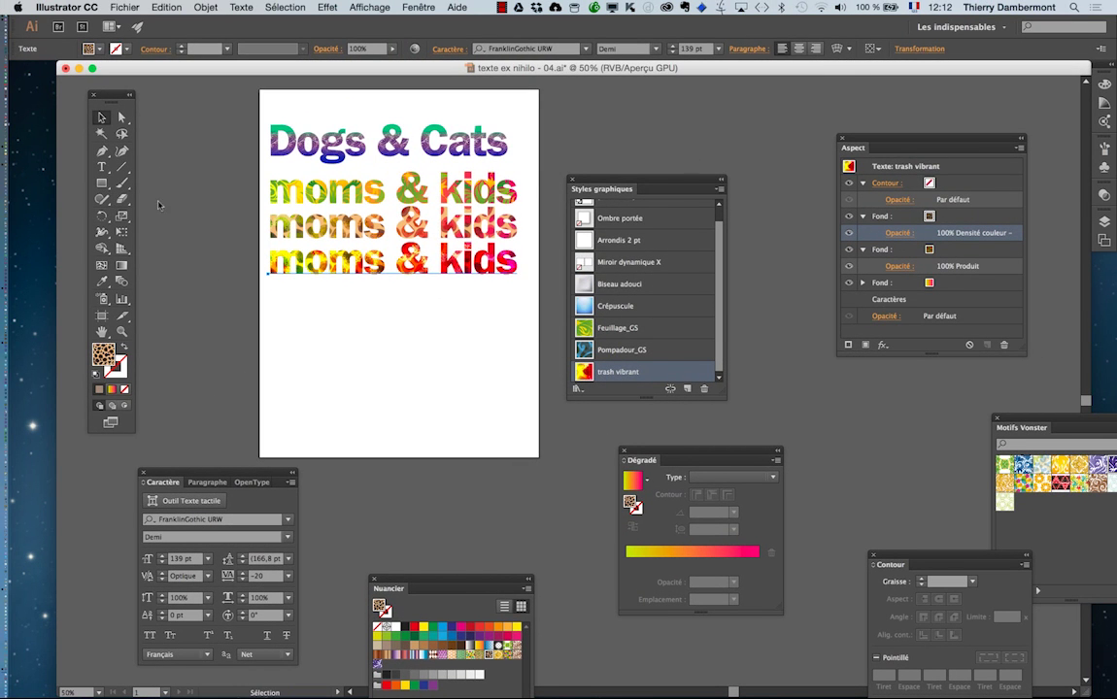
key(m)
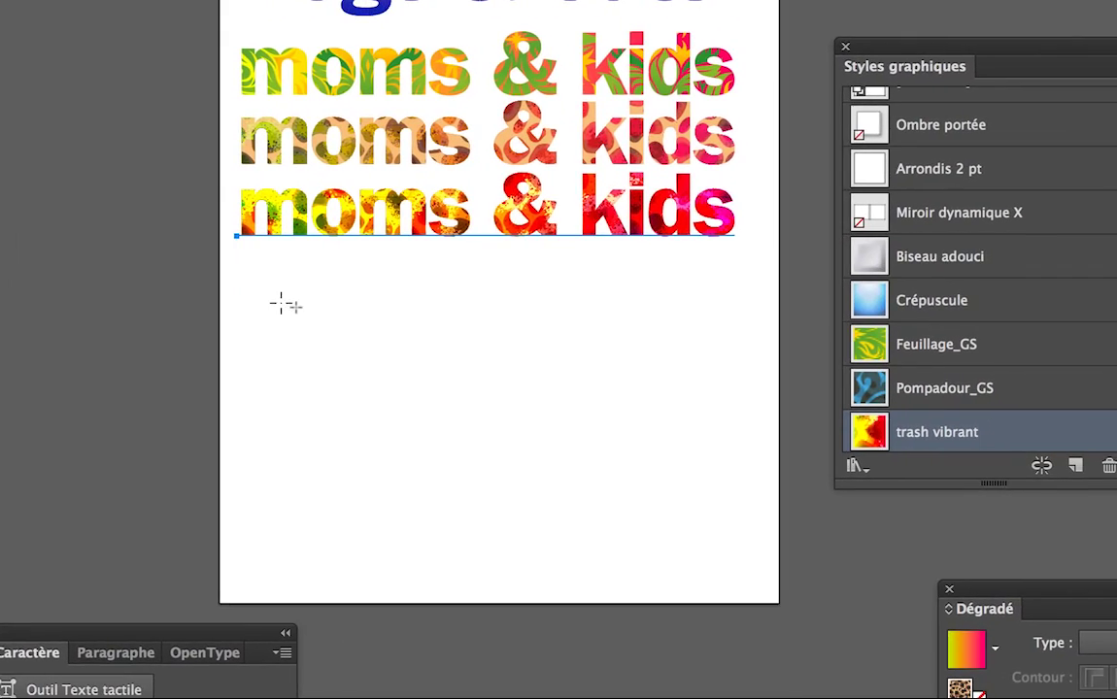
drag(291, 306, 324, 340)
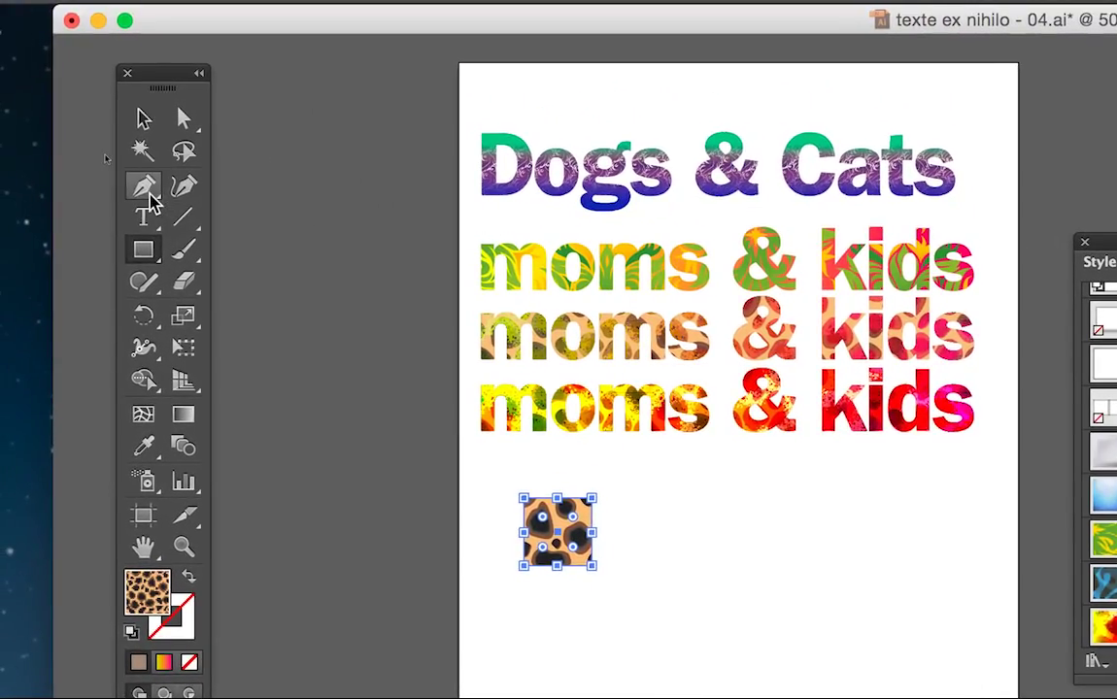
Draw a closed irregular four-sided shape with the Pen tool to the right of the small square.
click(149, 193)
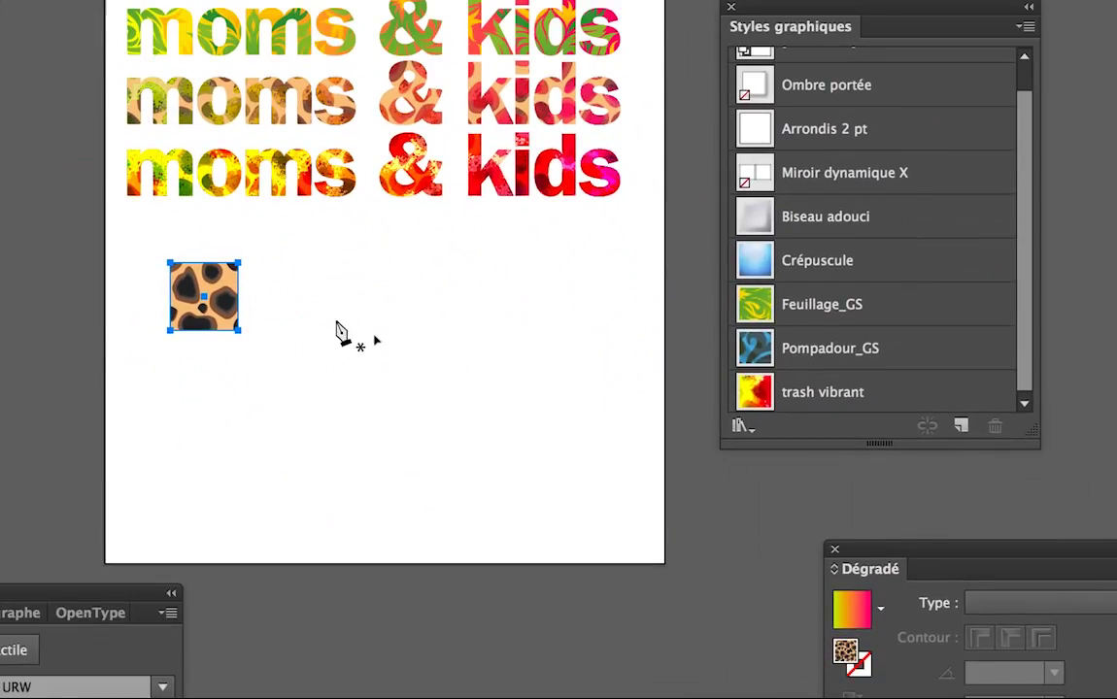
click(687, 555)
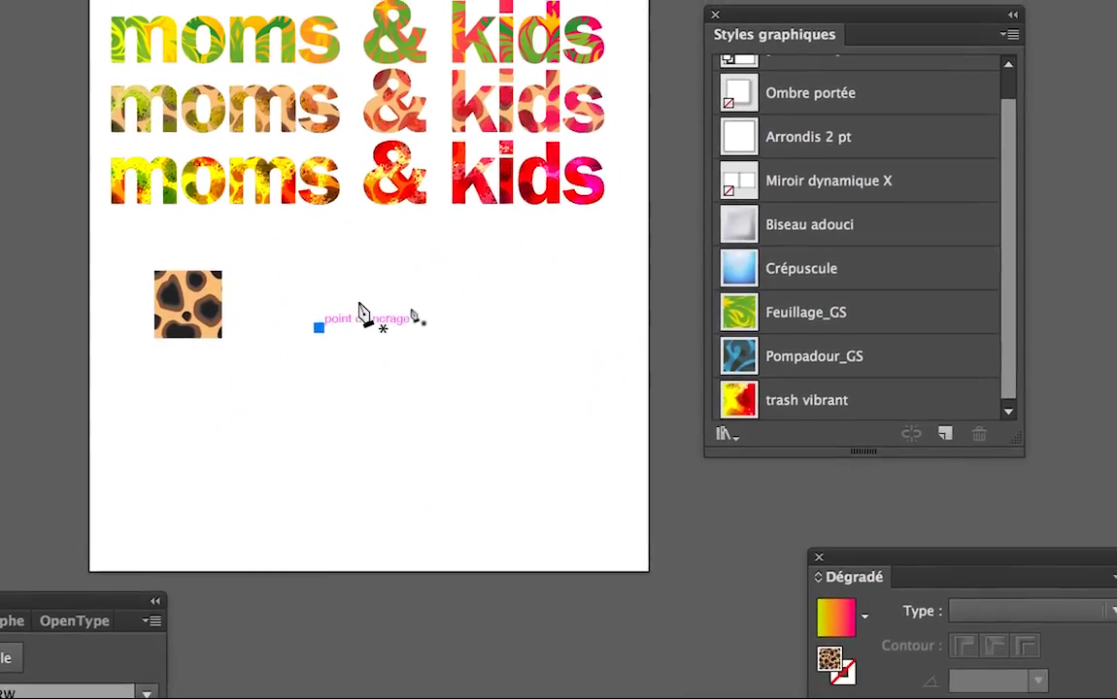
click(419, 253)
click(499, 372)
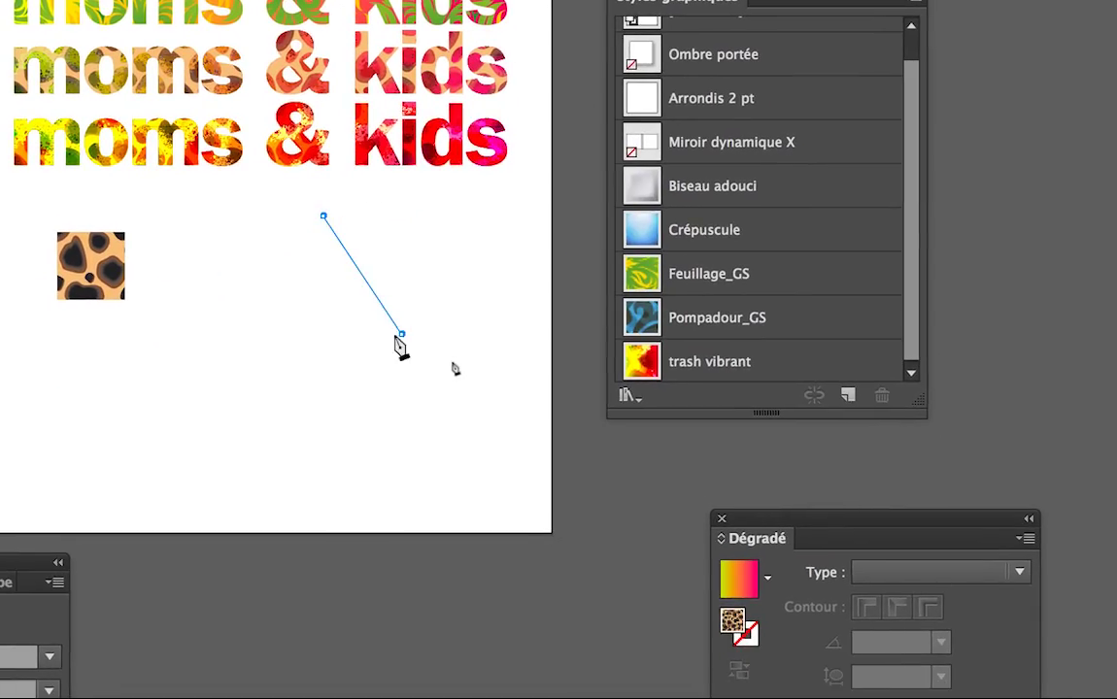
click(347, 359)
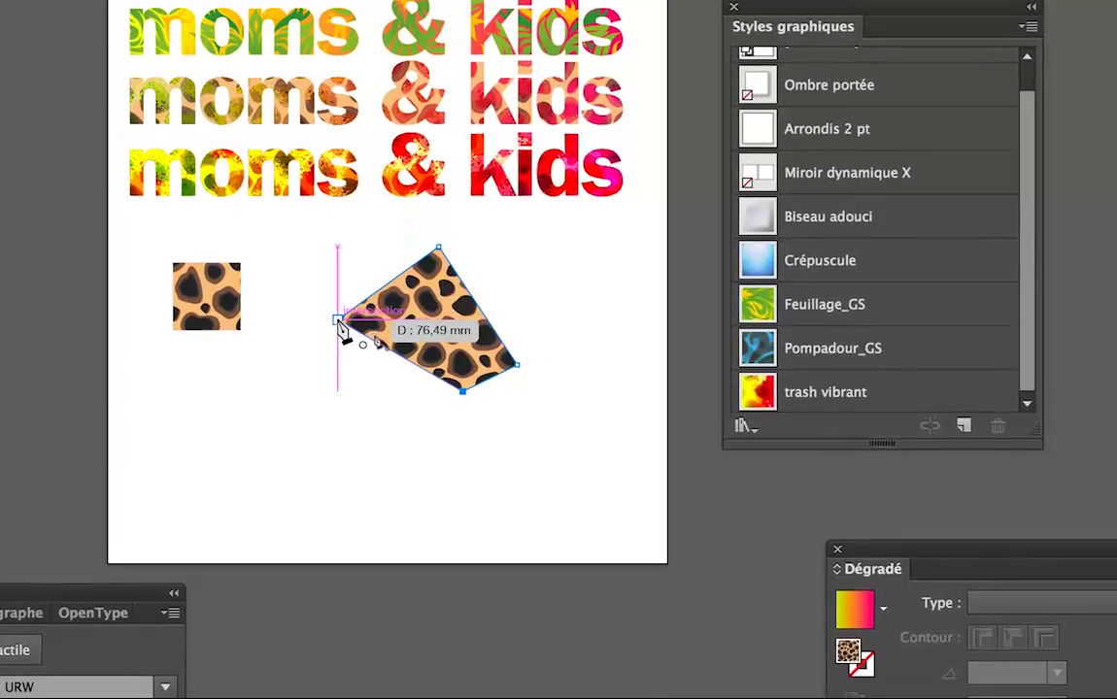
click(338, 320)
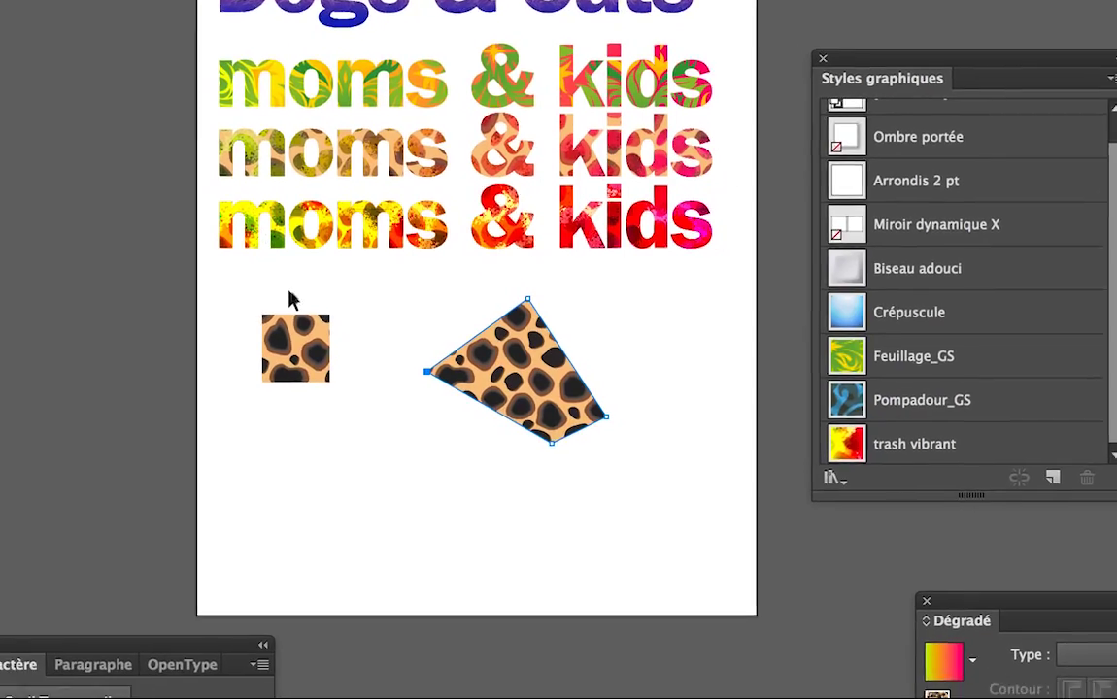
Apply the "trash vibrant" graphic style to both the square and the four-sided shape, and deselect them.
drag(248, 286, 500, 408)
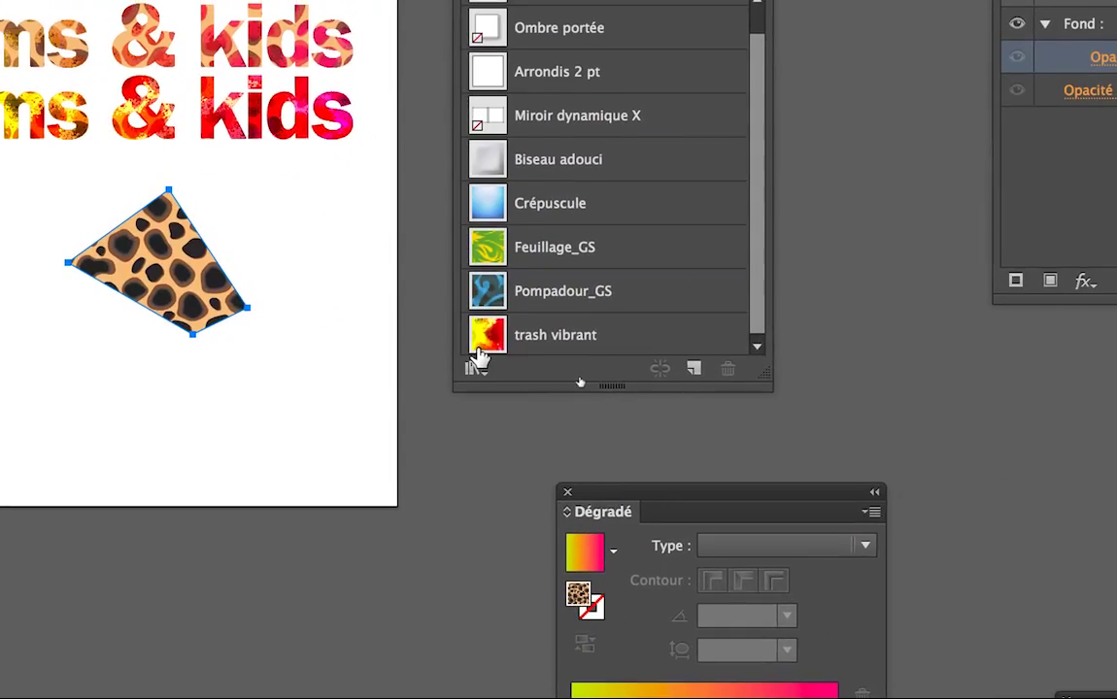
click(568, 345)
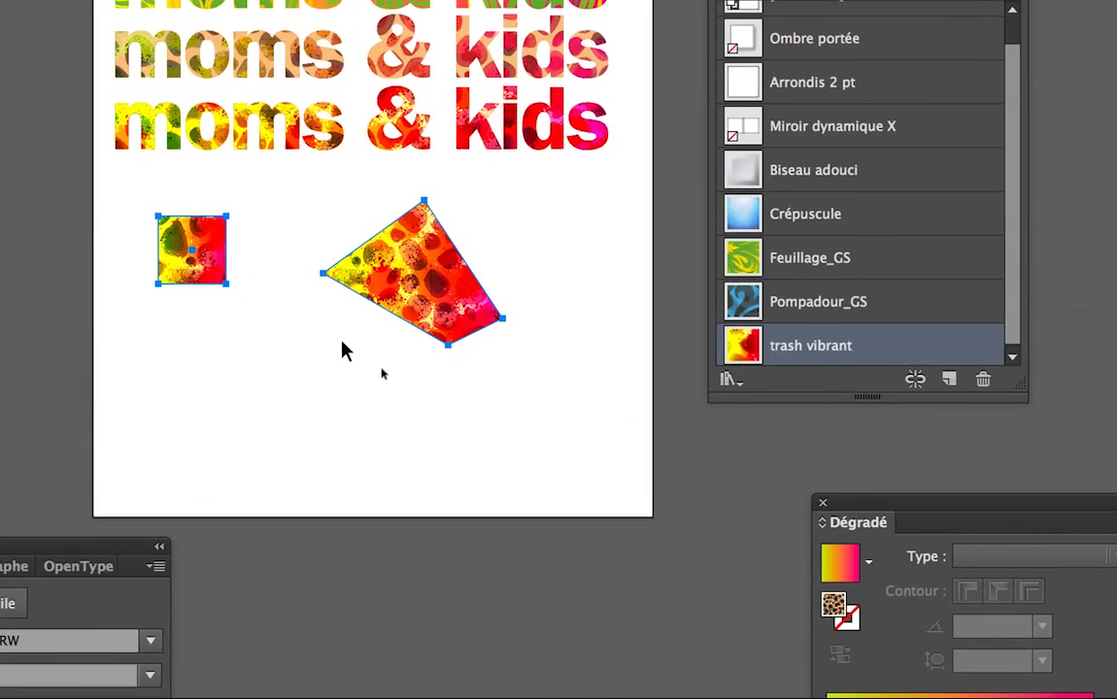
click(345, 351)
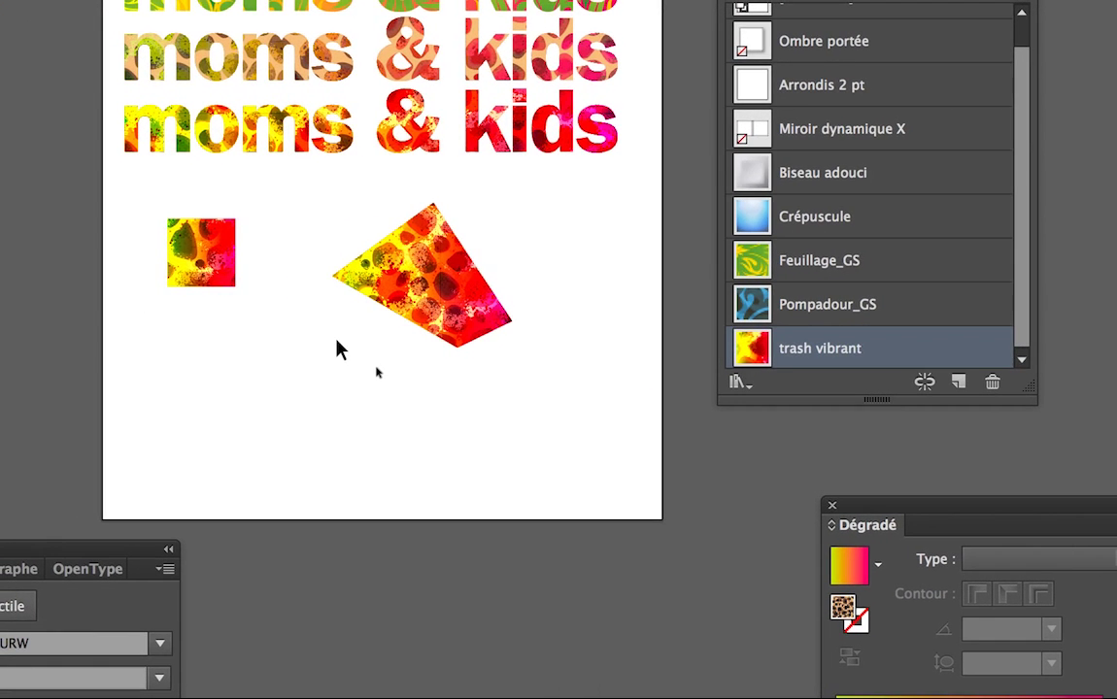